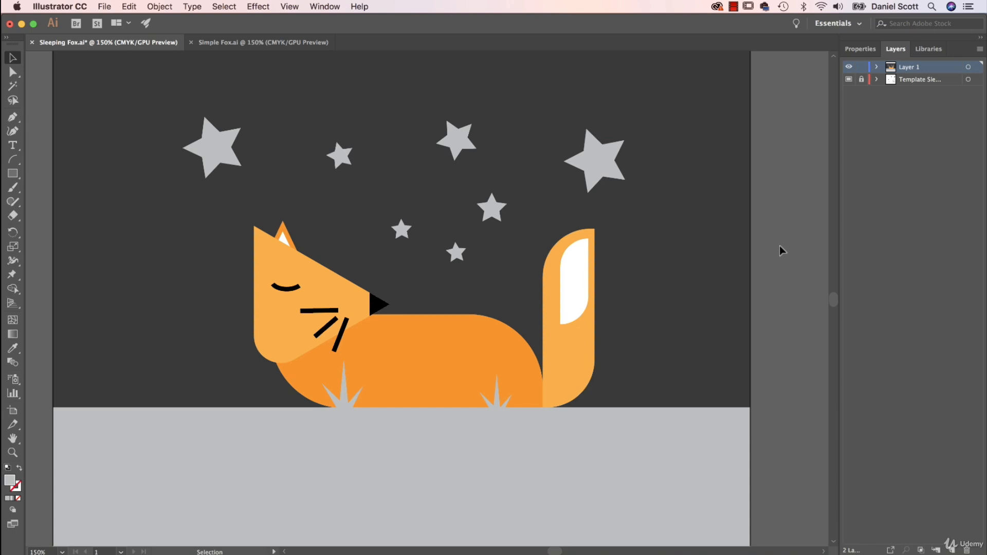
Step: Hide and show Layer 1 to compare the finished fox artwork with the template sketch beneath it
{"action": "left_click", "coordinate": [849, 66]}
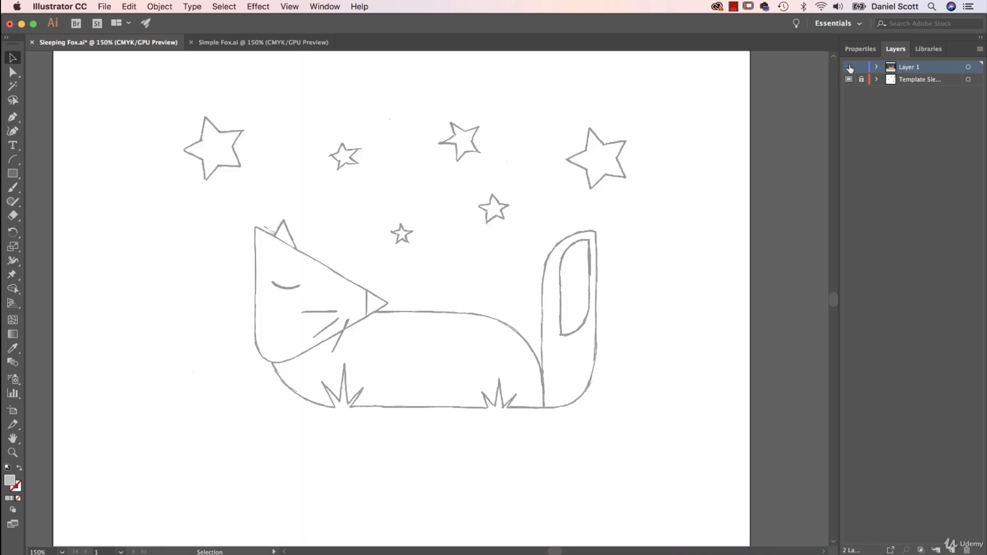
{"action": "left_click", "coordinate": [849, 67]}
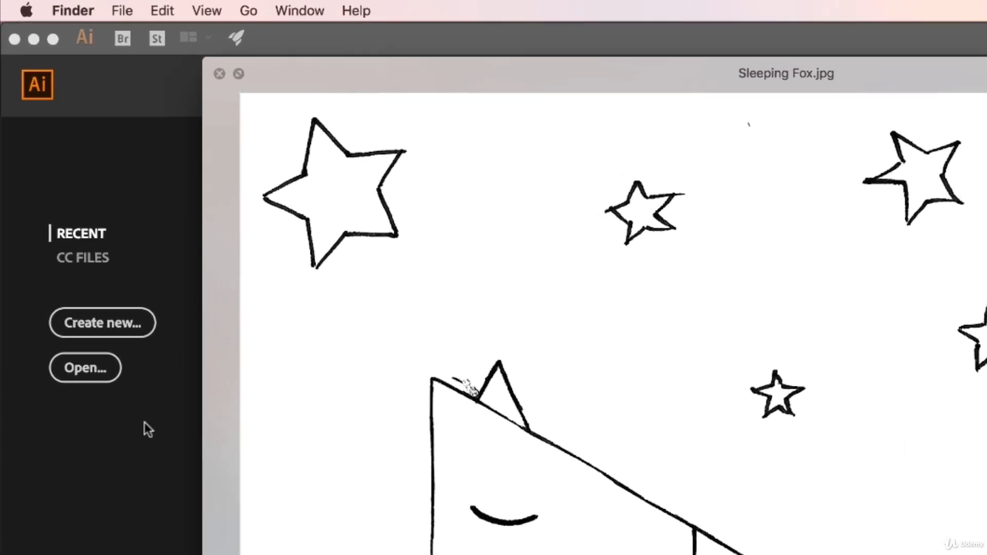
Step: Create a new print document from the Letter preset in landscape orientation, 792 x 612 pt
{"action": "left_click", "coordinate": [99, 293]}
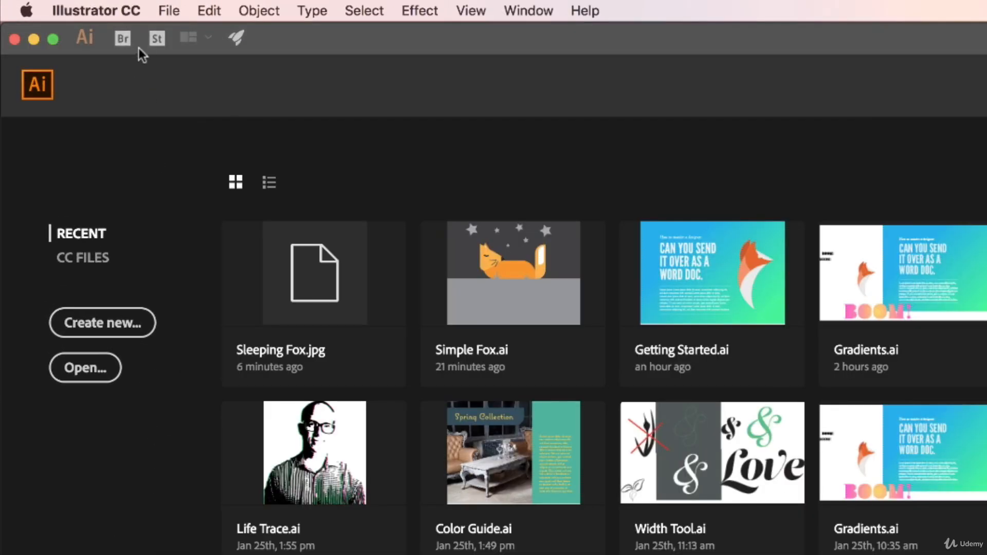
{"action": "left_click", "coordinate": [171, 9]}
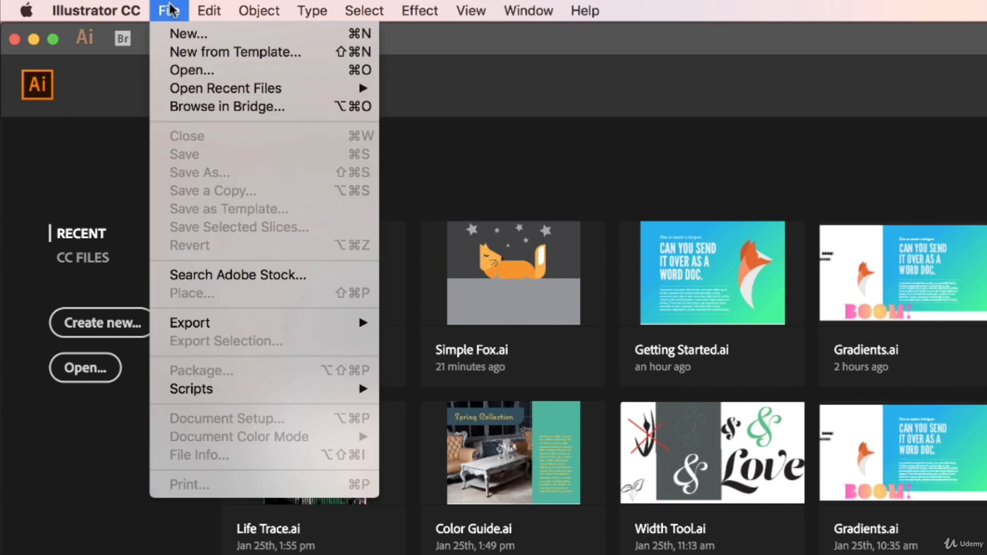
{"action": "left_click", "coordinate": [177, 33]}
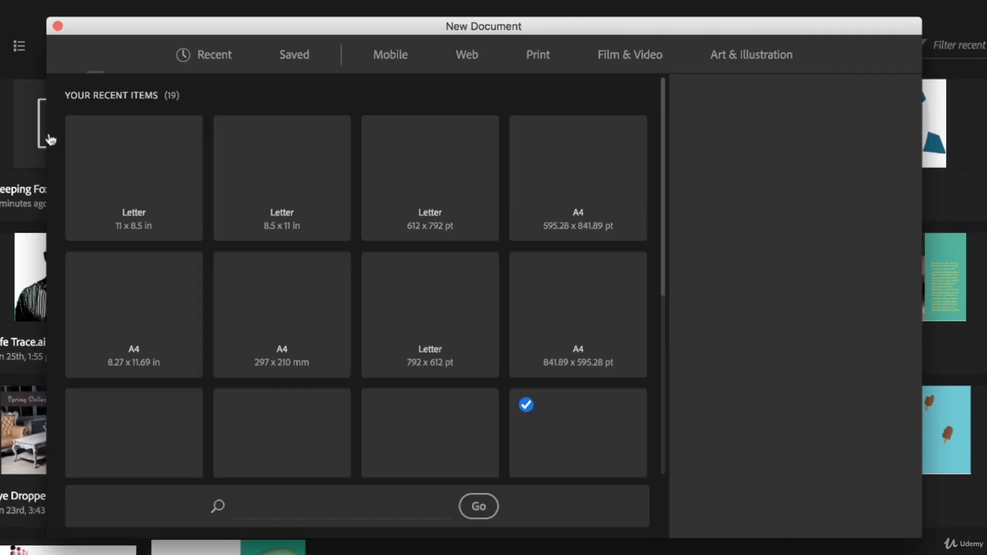
{"action": "left_click", "coordinate": [539, 55]}
{"action": "left_click", "coordinate": [147, 208]}
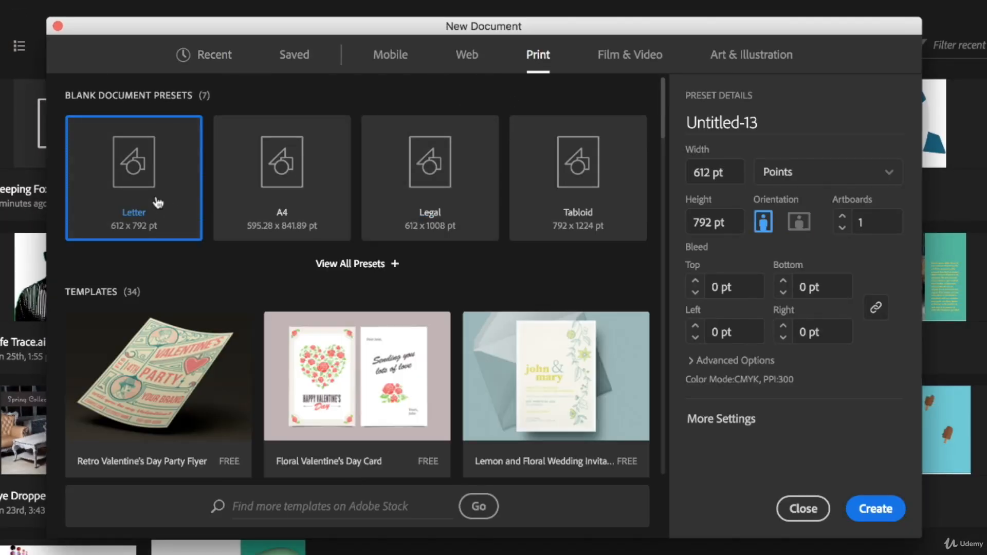
{"action": "left_click", "coordinate": [800, 222]}
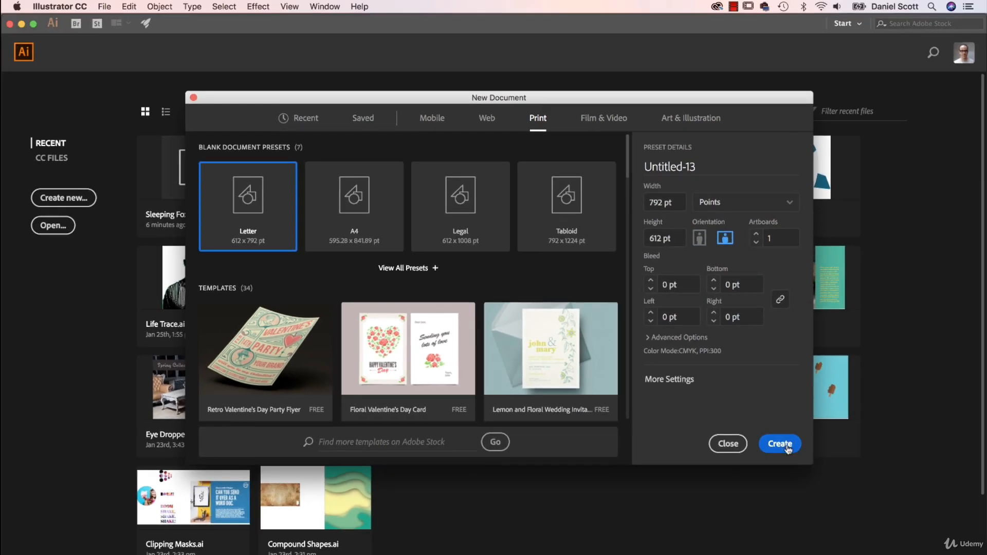
{"action": "left_click", "coordinate": [787, 447]}
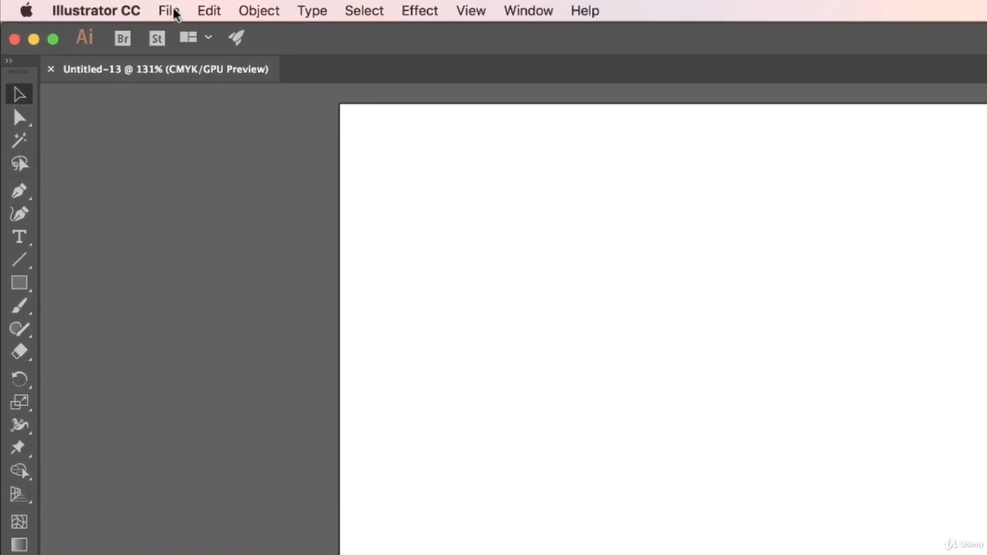
Step: Start saving the new document and create a folder named Illustrator Class Files on the Desktop for it
{"action": "left_click", "coordinate": [169, 11]}
{"action": "left_click", "coordinate": [221, 152]}
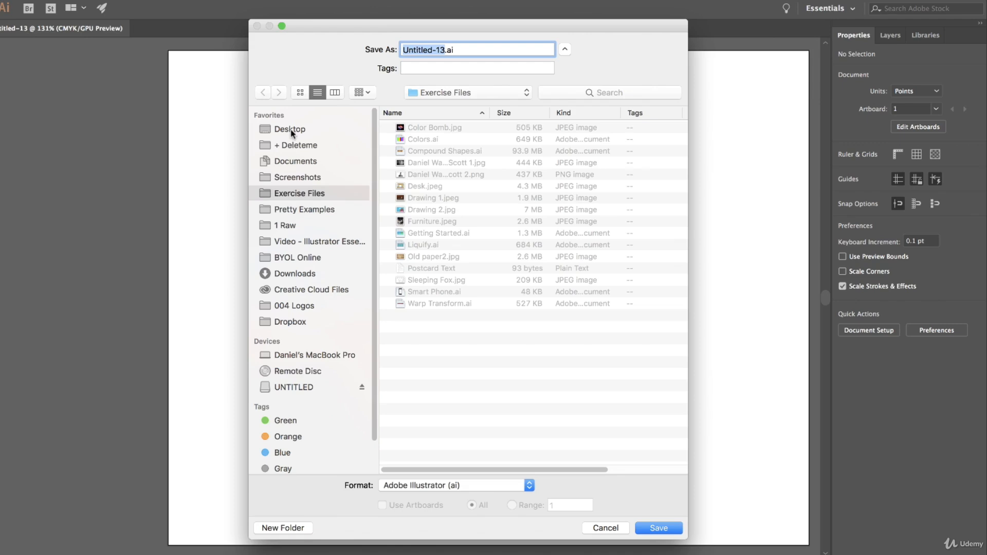
{"action": "left_click", "coordinate": [290, 131]}
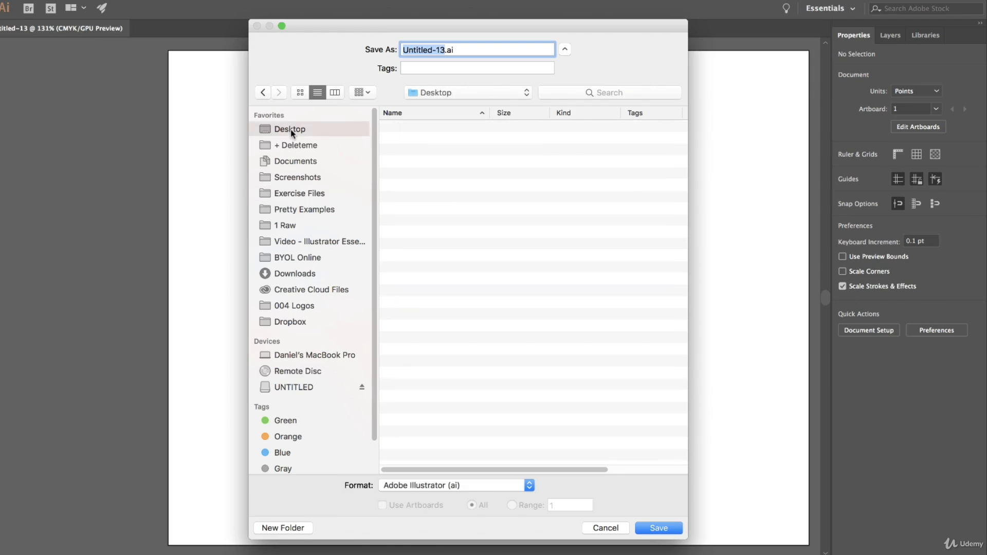
{"action": "left_click", "coordinate": [283, 528]}
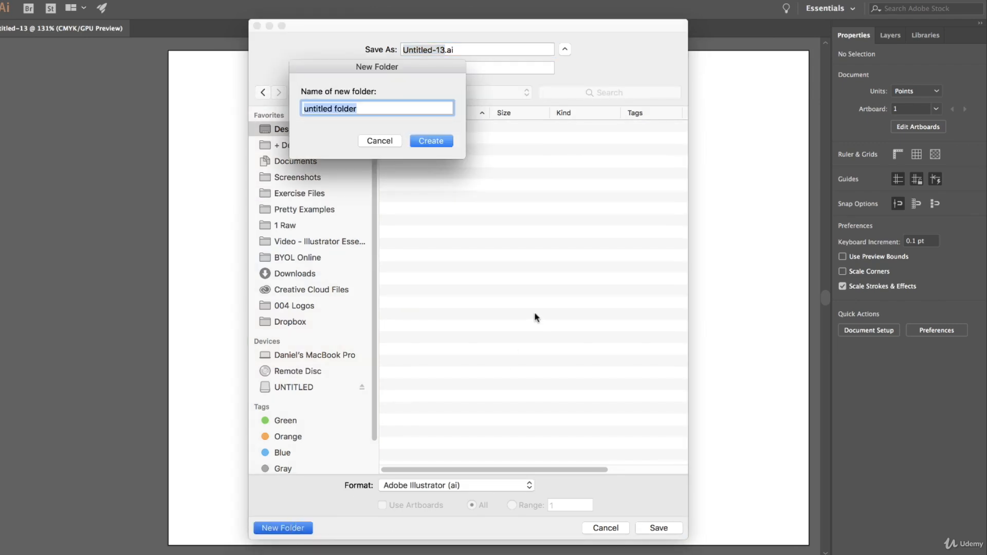
{"action": "type", "text": "Illu"}
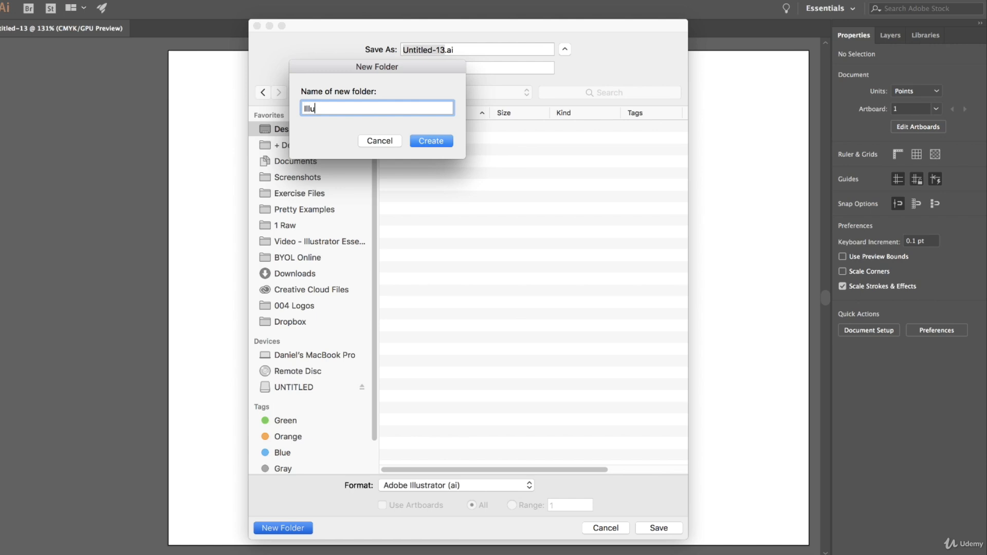
{"action": "type", "text": "strator Class Files"}
{"action": "left_click", "coordinate": [439, 141]}
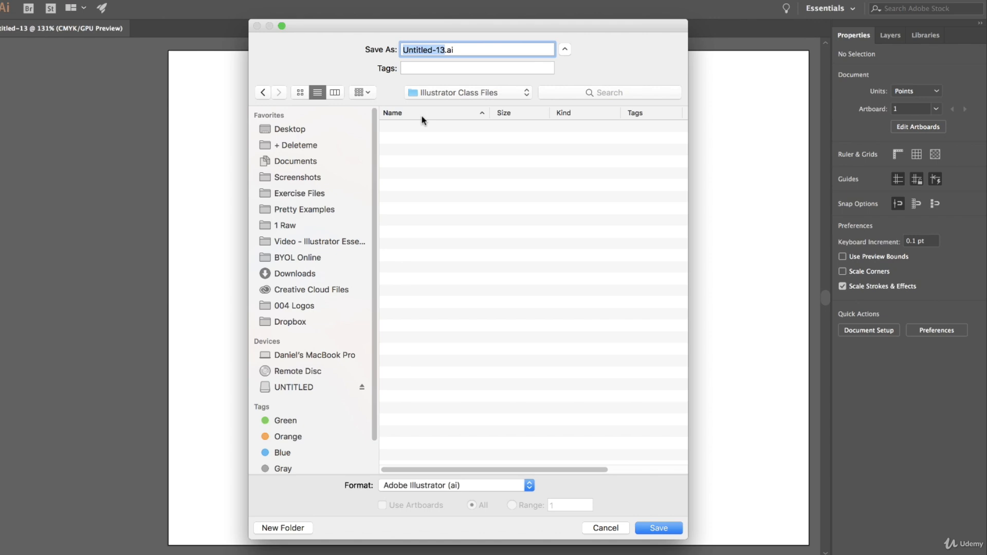
Step: Save the document in the new folder as Sleeping Fox.ai, keeping the default Illustrator options
{"action": "type", "text": "Sleeping Fox"}
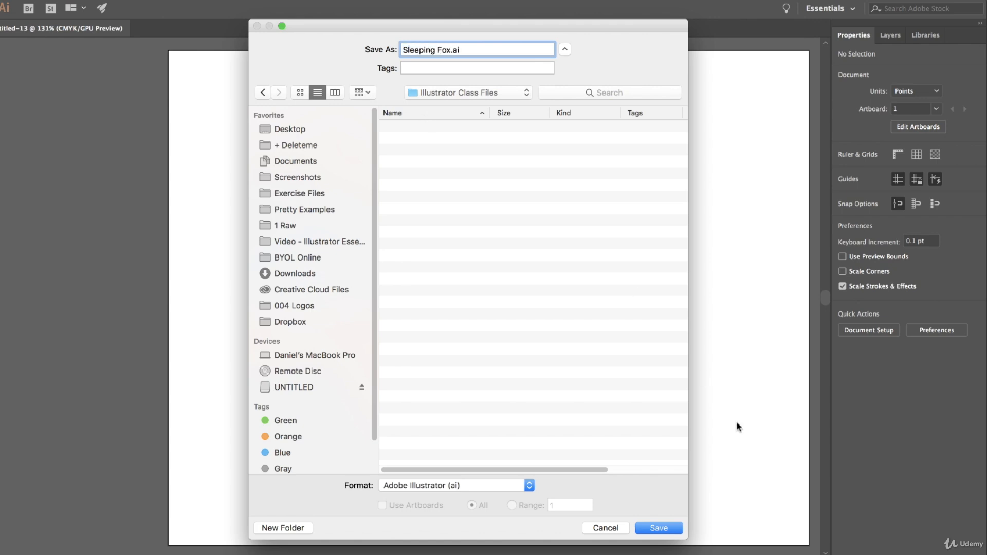
{"action": "left_click", "coordinate": [662, 528]}
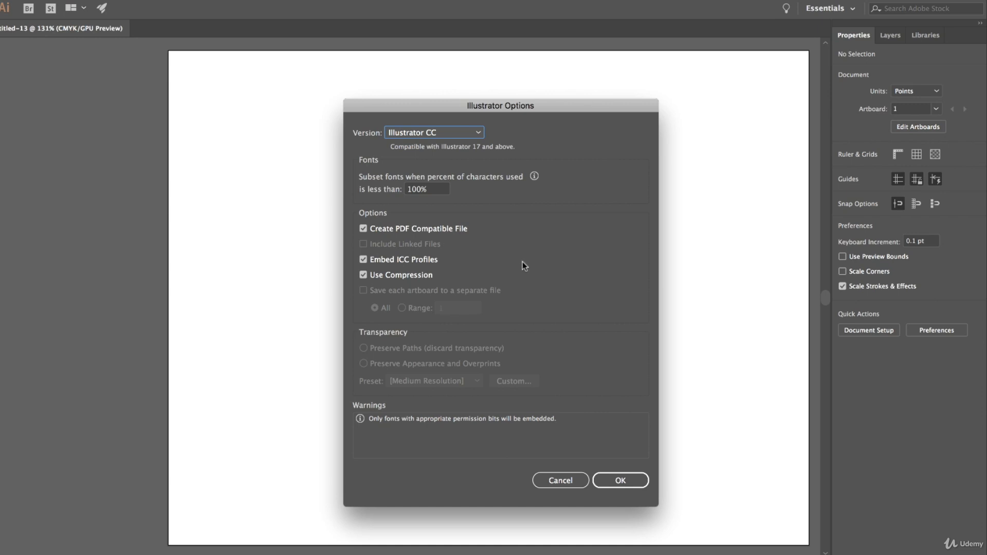
{"action": "left_click", "coordinate": [627, 485]}
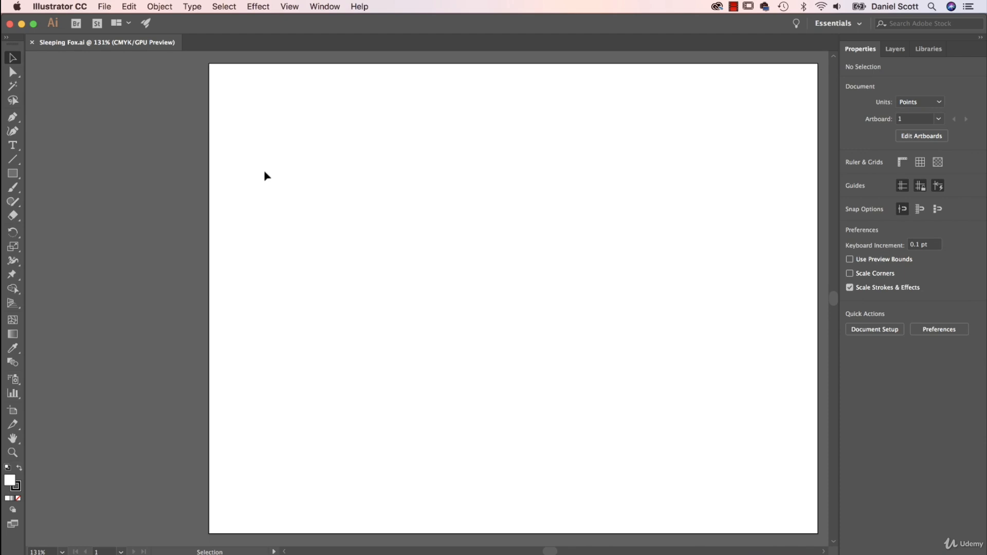
Step: Place Sleeping Fox.jpg from the Exercise Files folder as a linked template and deselect it
{"action": "left_click", "coordinate": [105, 6]}
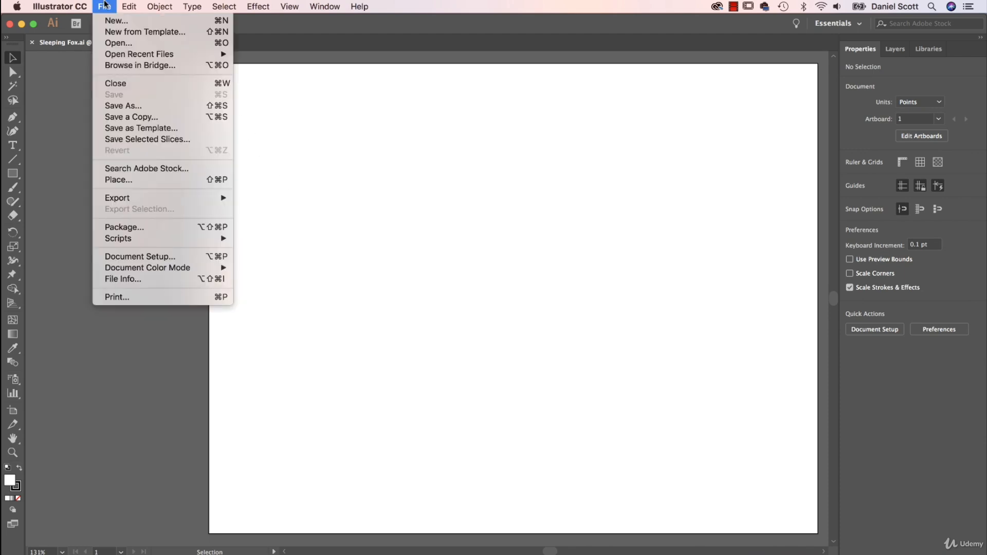
{"action": "left_click", "coordinate": [129, 183]}
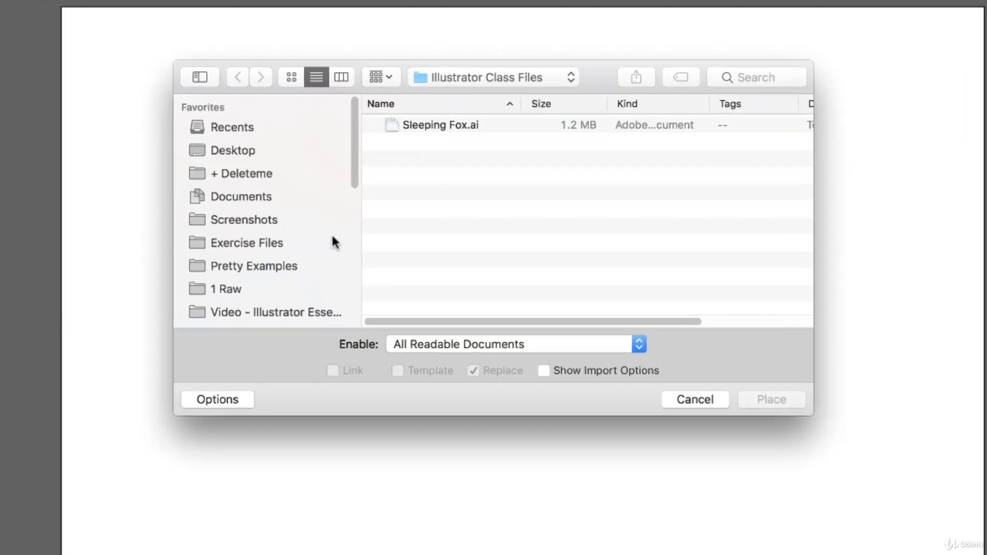
{"action": "left_click", "coordinate": [274, 243]}
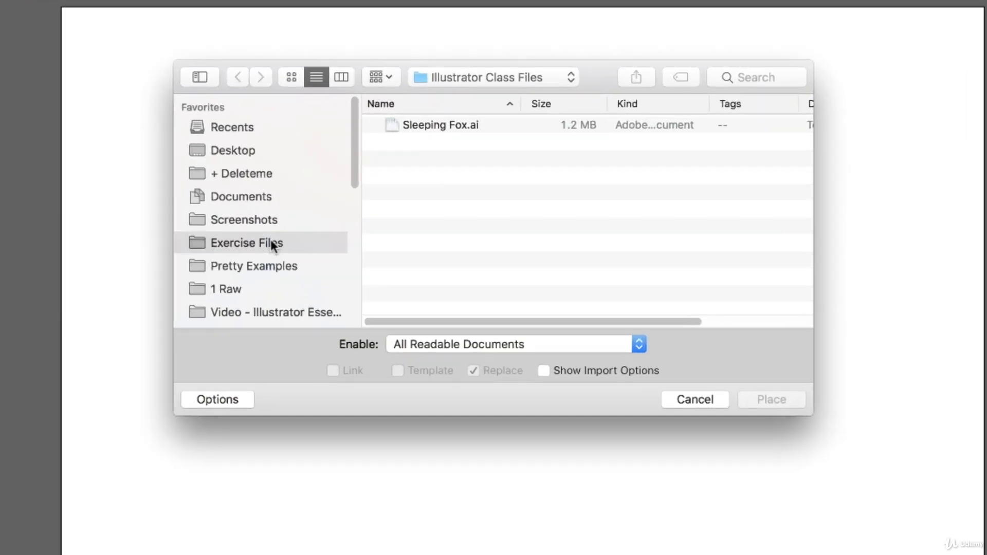
{"action": "scroll", "coordinate": [410, 290], "scroll_direction": "down", "scroll_amount": 3}
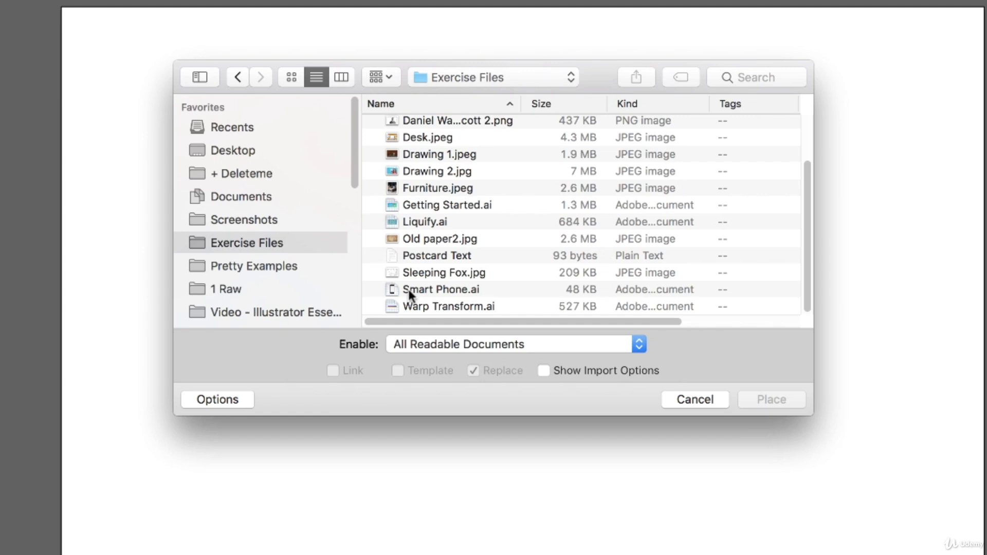
{"action": "left_click", "coordinate": [442, 273]}
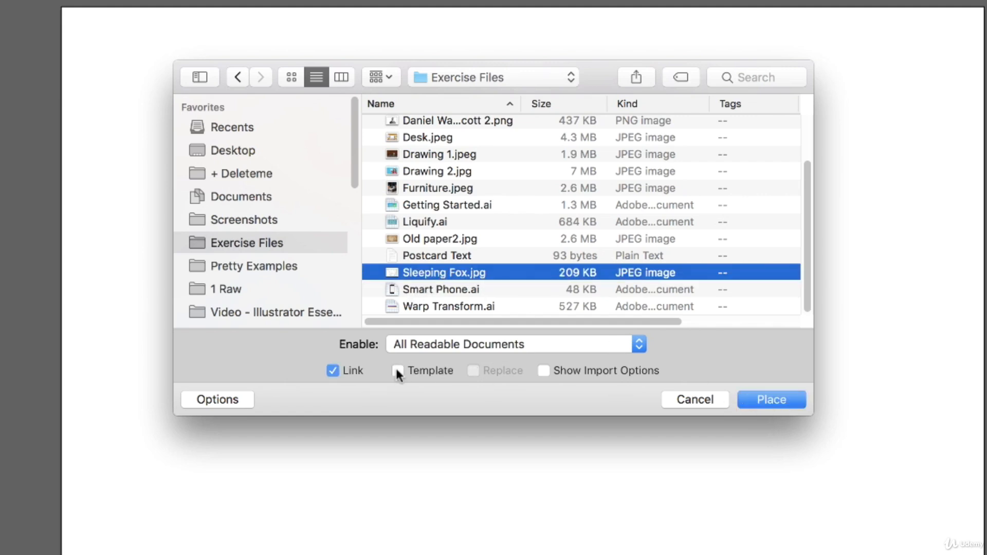
{"action": "left_click", "coordinate": [777, 400]}
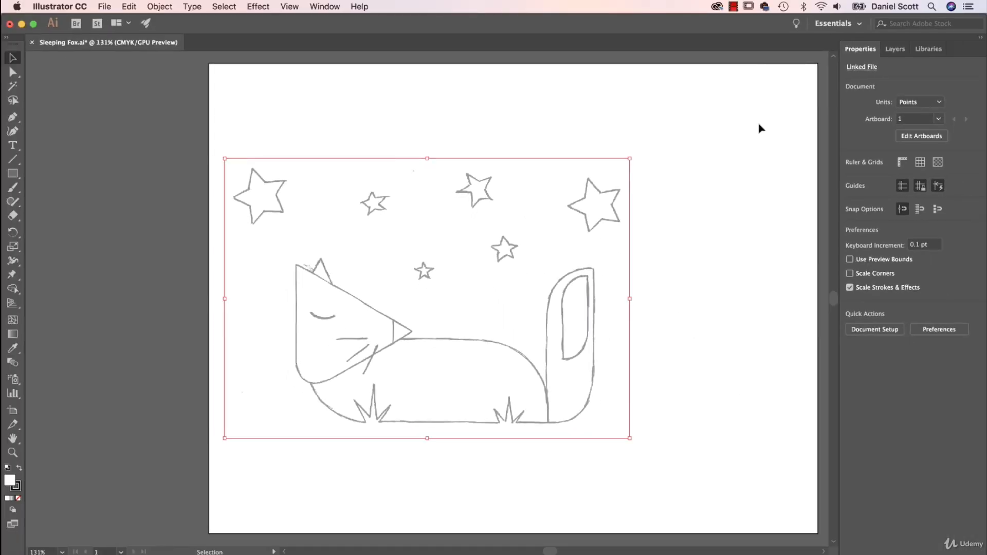
{"action": "left_click", "coordinate": [393, 130]}
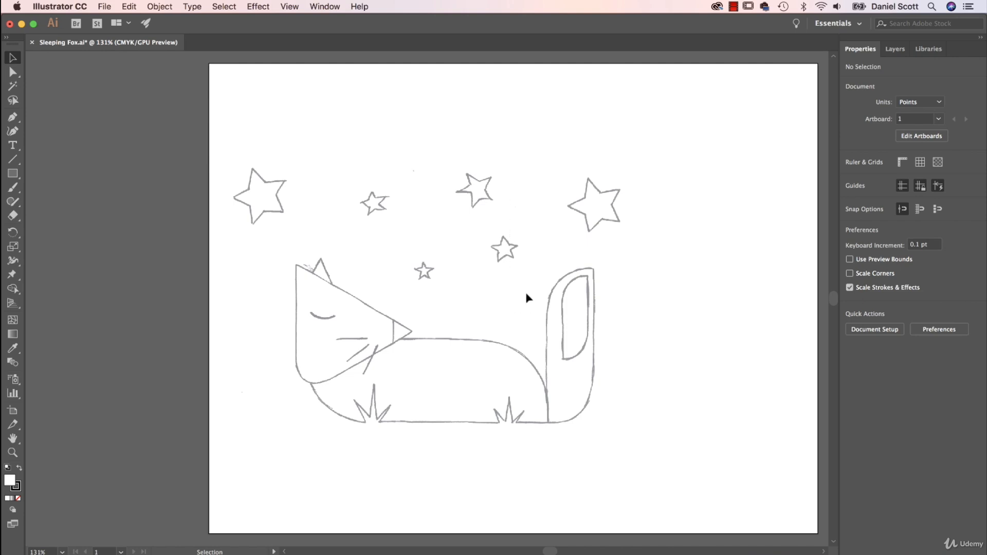
Step: Unlock the template layer and move the fox sketch to roughly the centre of the artboard
{"action": "left_click_drag", "start_coordinate": [346, 174], "coordinate": [609, 361]}
{"action": "left_click_drag", "start_coordinate": [423, 238], "coordinate": [565, 352]}
{"action": "left_click", "coordinate": [898, 50]}
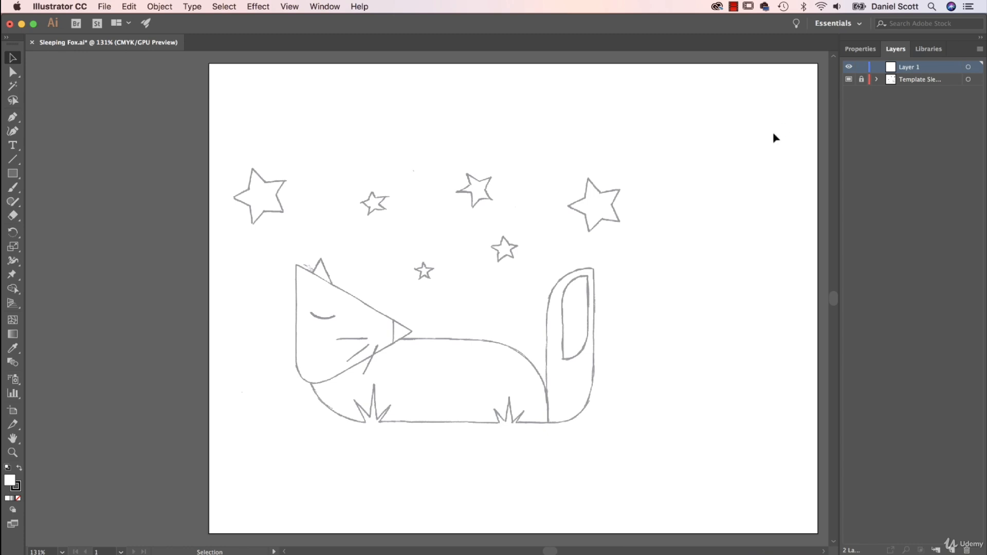
{"action": "left_click_drag", "start_coordinate": [657, 315], "coordinate": [572, 301]}
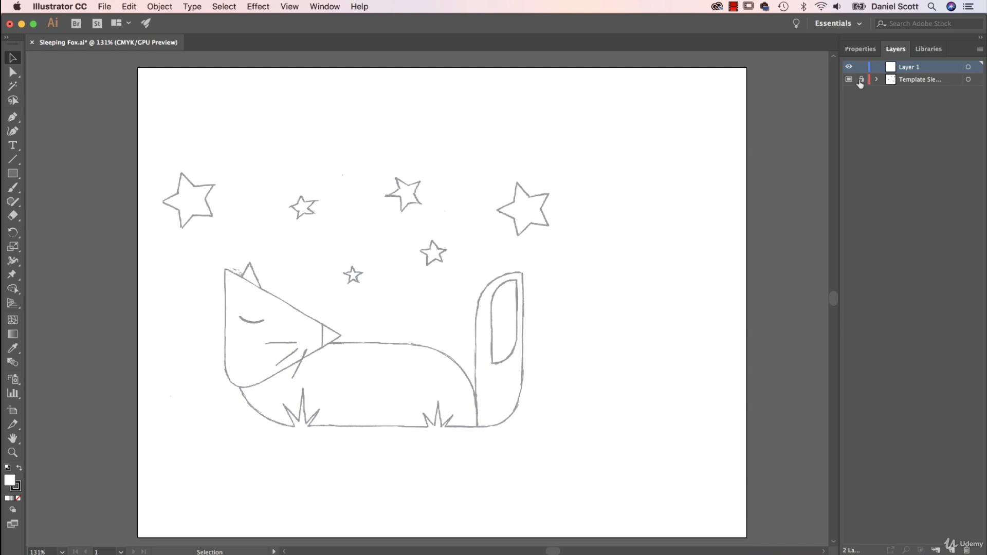
{"action": "left_click_drag", "start_coordinate": [427, 328], "coordinate": [550, 319]}
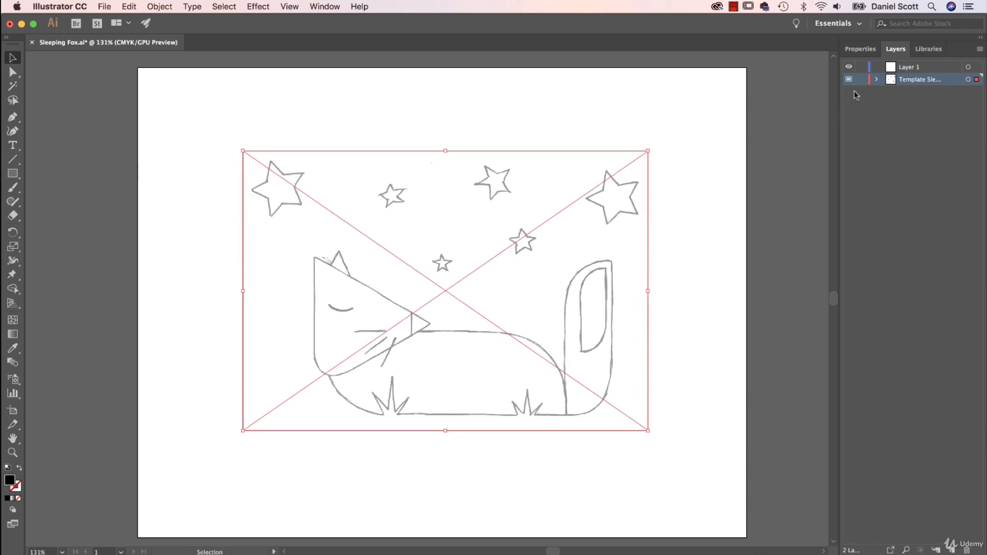
Step: Lock the template layer again and make Layer 1 the active layer
{"action": "left_click", "coordinate": [861, 79]}
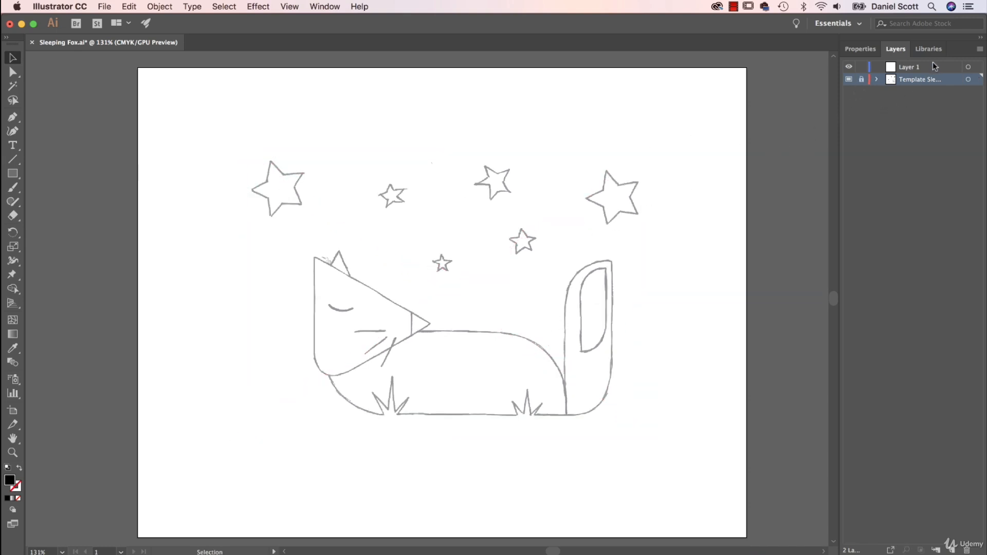
{"action": "left_click", "coordinate": [906, 70]}
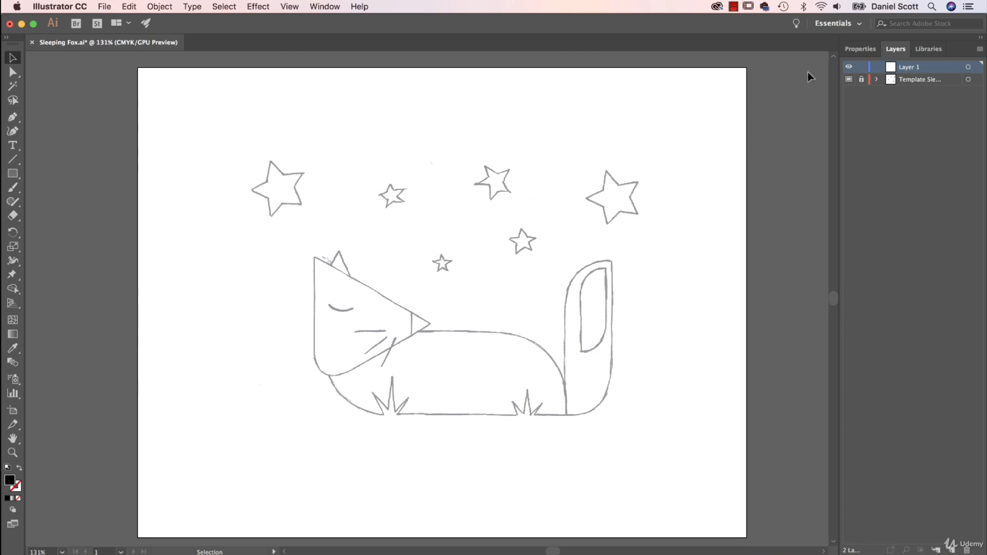
Step: Draw a rectangle over the fox's body and adjust its top and right edges to the sketch, about 309 x 107 pt
{"action": "left_click", "coordinate": [862, 48]}
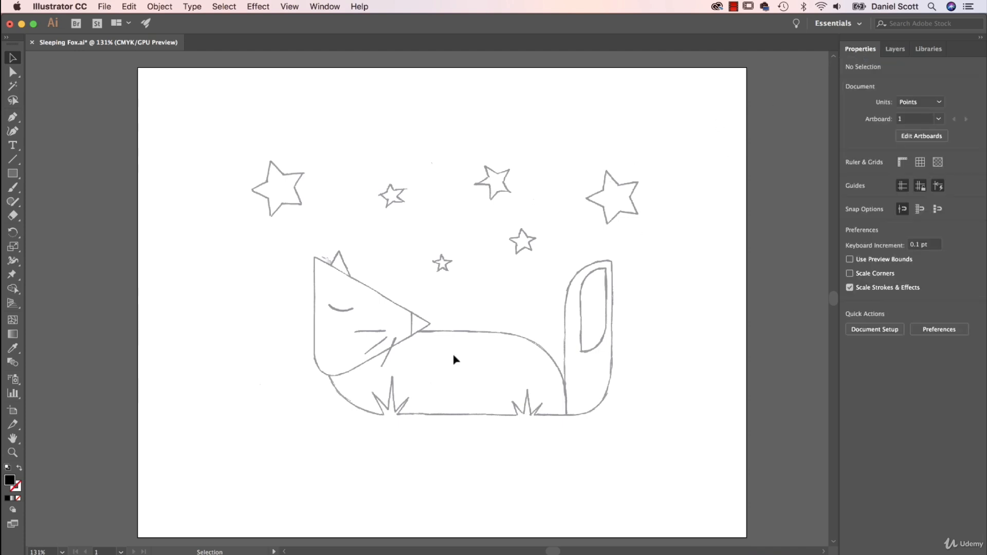
{"action": "left_click", "coordinate": [13, 173]}
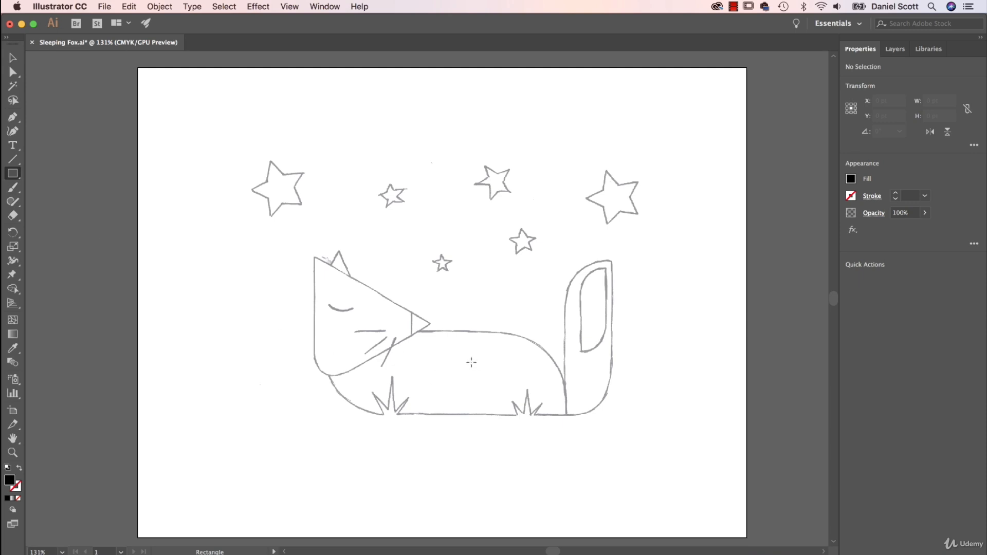
{"action": "left_click_drag", "start_coordinate": [330, 328], "coordinate": [569, 415]}
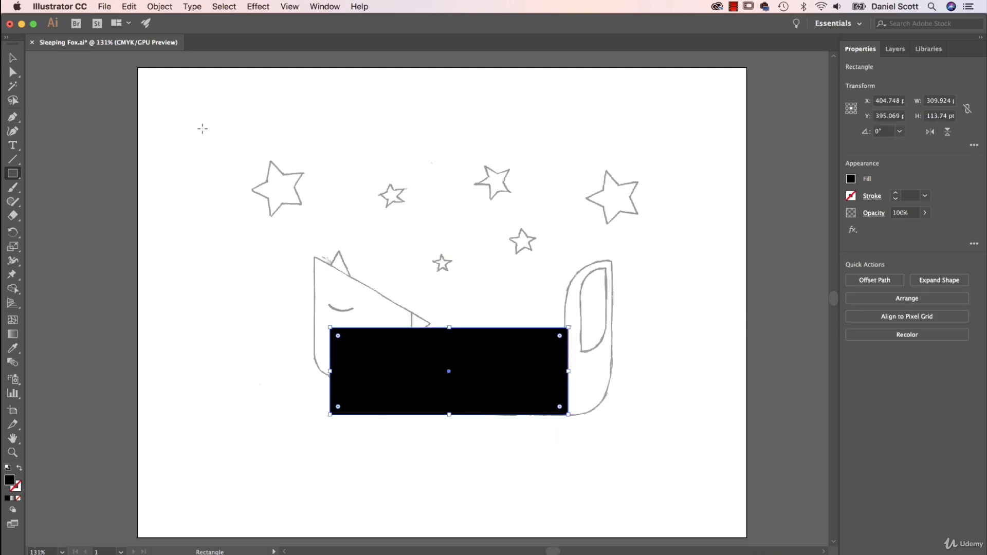
{"action": "left_click", "coordinate": [12, 58]}
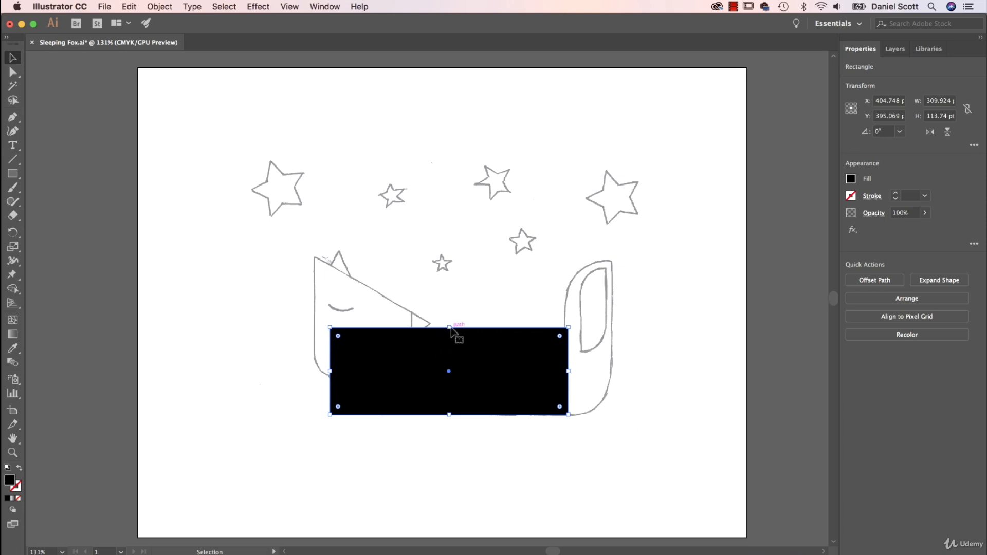
{"action": "left_click_drag", "start_coordinate": [449, 328], "coordinate": [450, 332]}
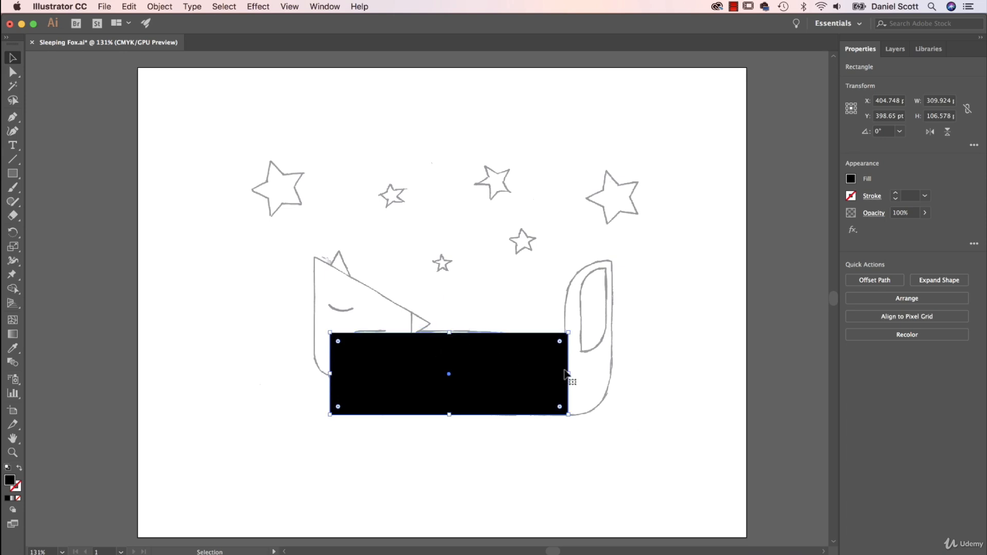
{"action": "mouse_move", "coordinate": [568, 375]}
{"action": "left_mouse_down"}
{"action": "mouse_move", "coordinate": [526, 375]}
{"action": "mouse_move", "coordinate": [568, 376]}
{"action": "left_mouse_up"}
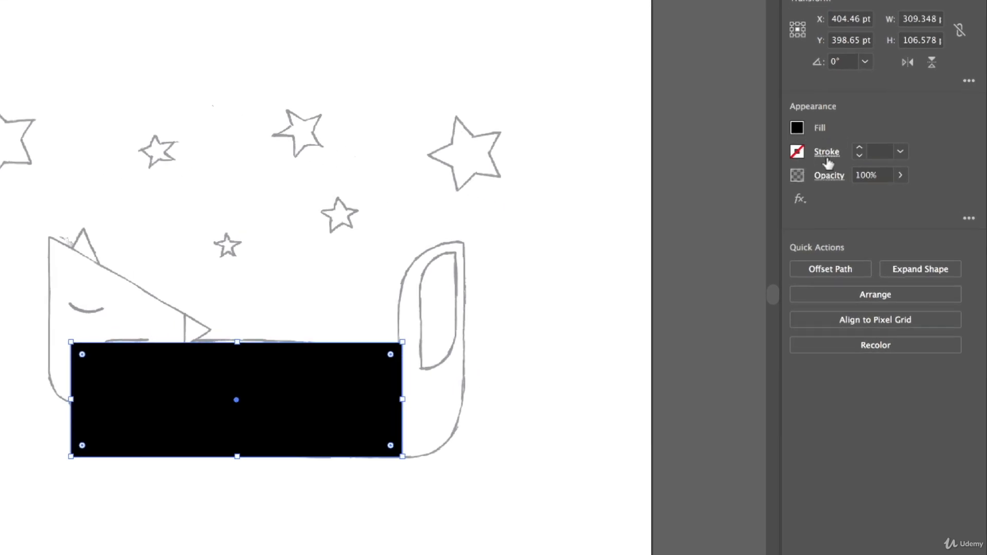
Step: Fill the body rectangle with the light orange swatch after trying the red-orange one
{"action": "left_click", "coordinate": [797, 129]}
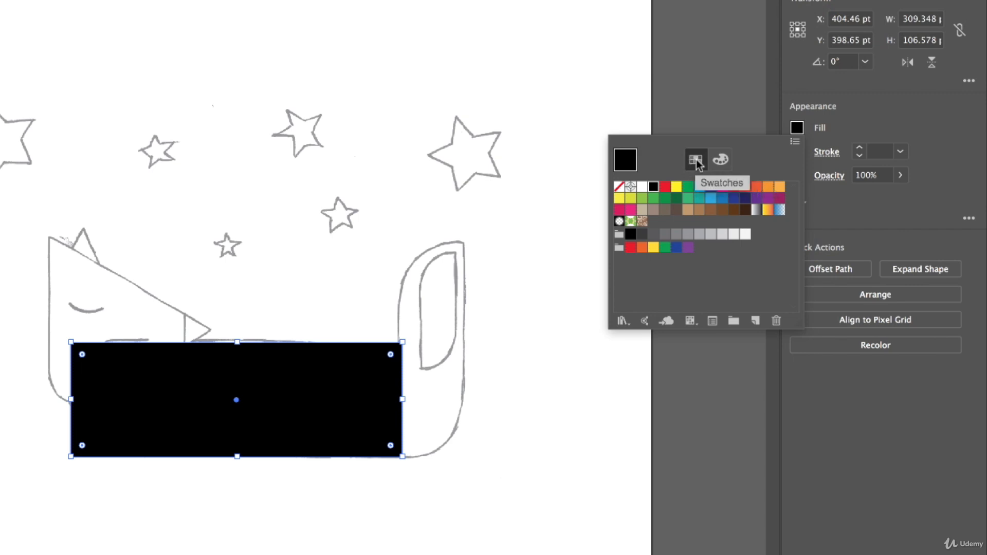
{"action": "left_click", "coordinate": [721, 160]}
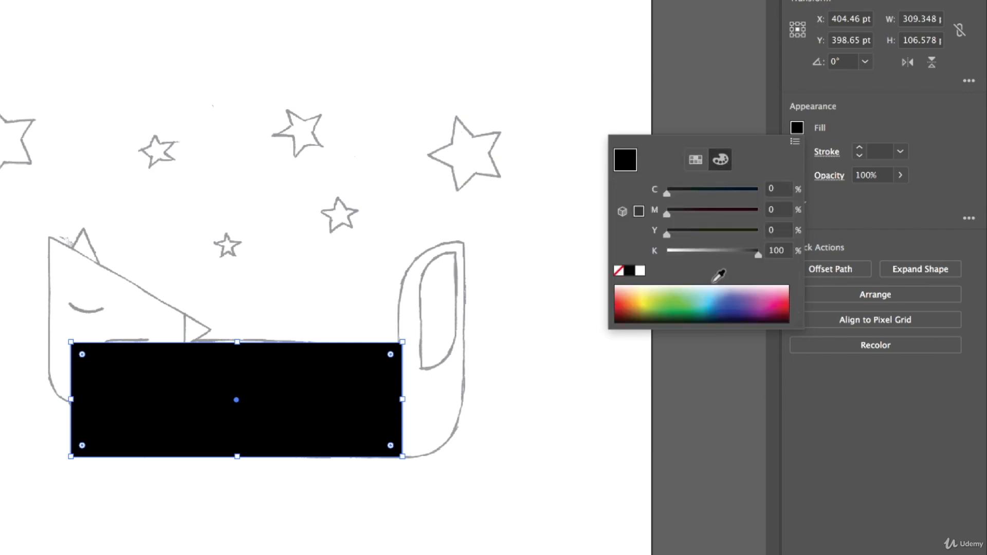
{"action": "left_click", "coordinate": [696, 160]}
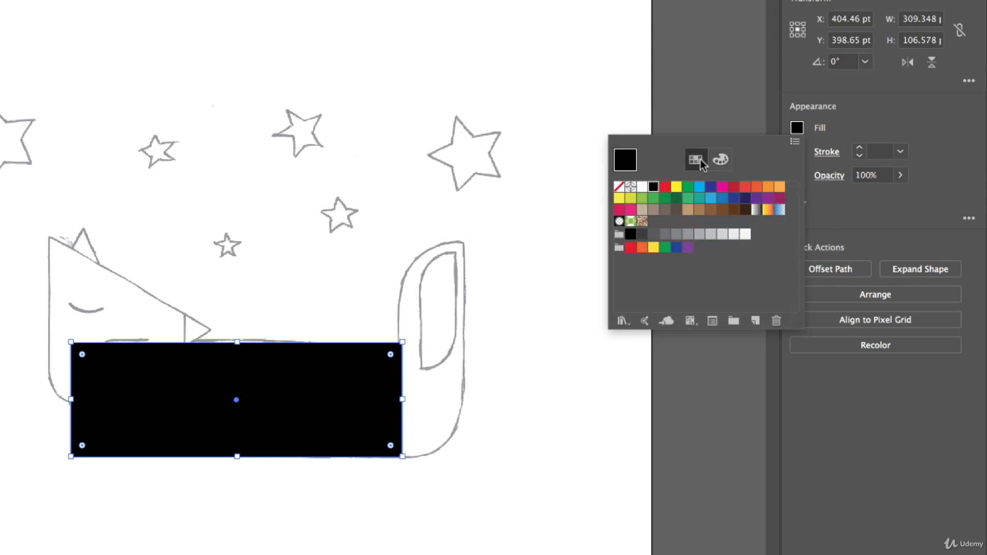
{"action": "left_click", "coordinate": [757, 188]}
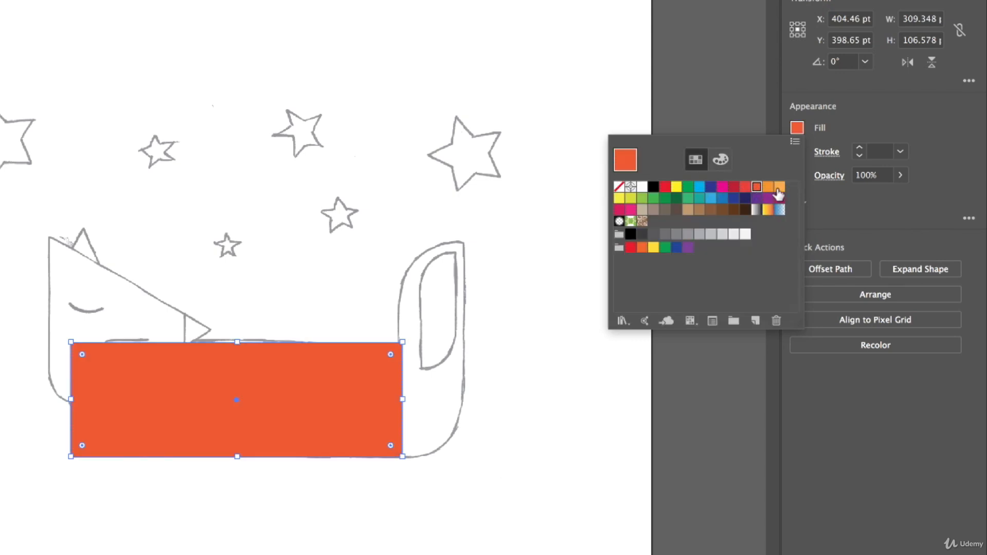
{"action": "left_click", "coordinate": [769, 188]}
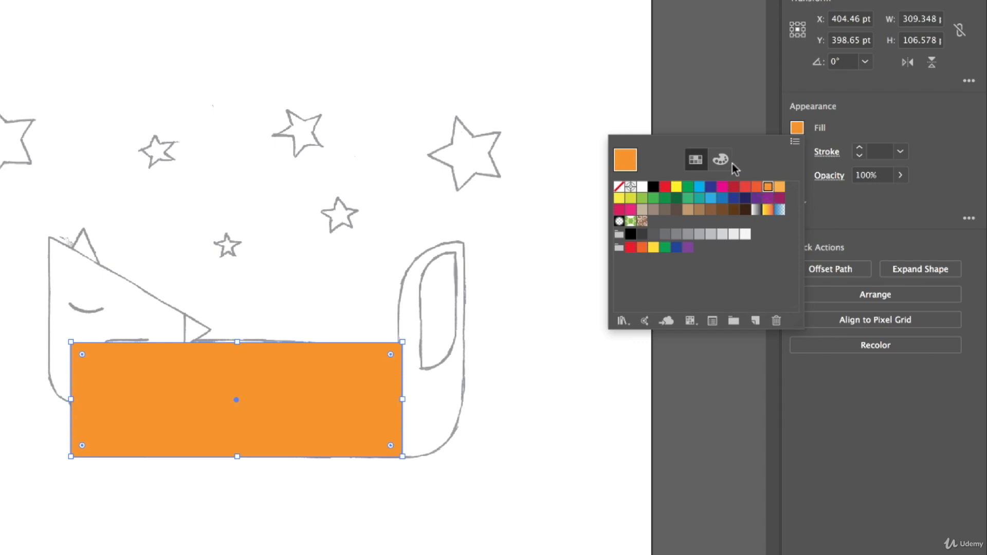
{"action": "left_click", "coordinate": [850, 119]}
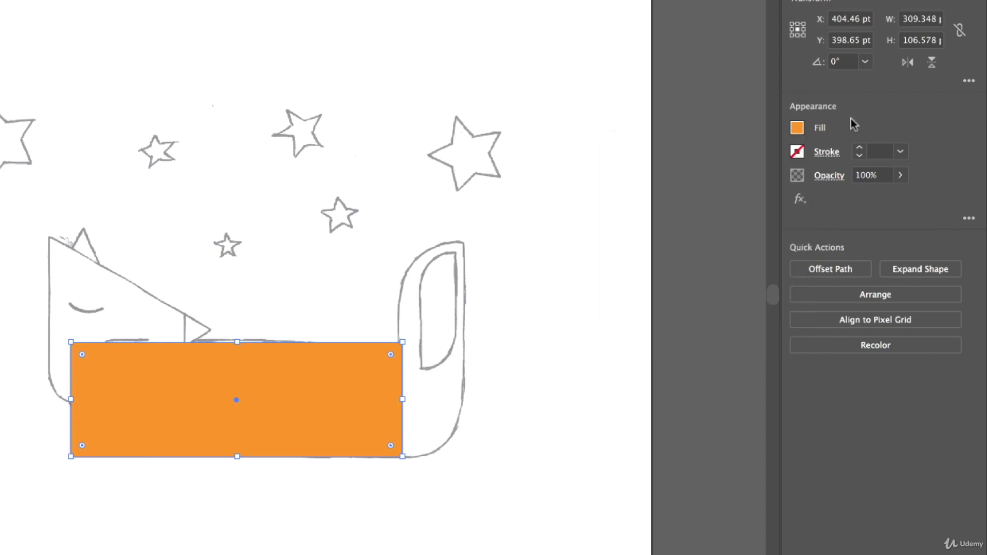
Step: Try a 1 pt black stroke on the orange body rectangle and deselect it
{"action": "left_click", "coordinate": [797, 154]}
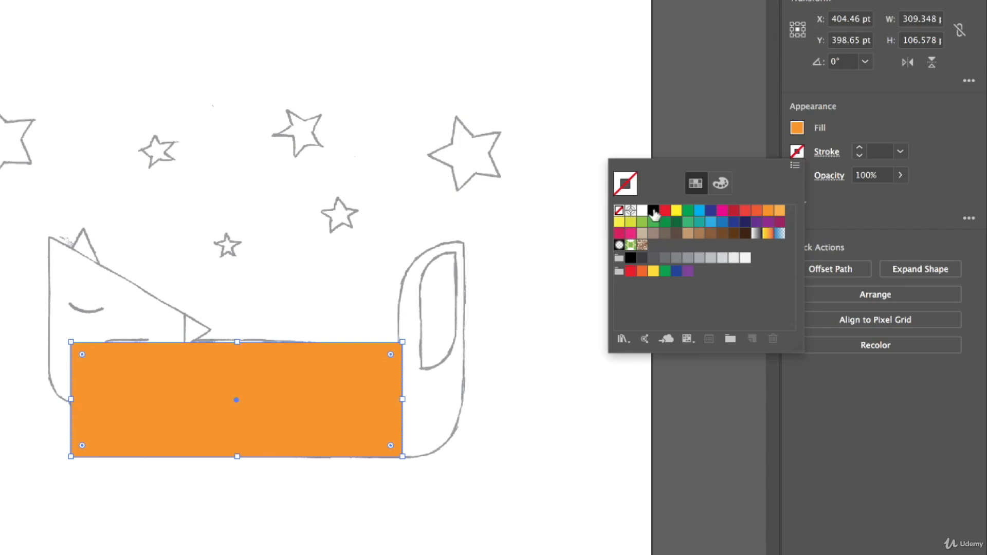
{"action": "left_click", "coordinate": [654, 211]}
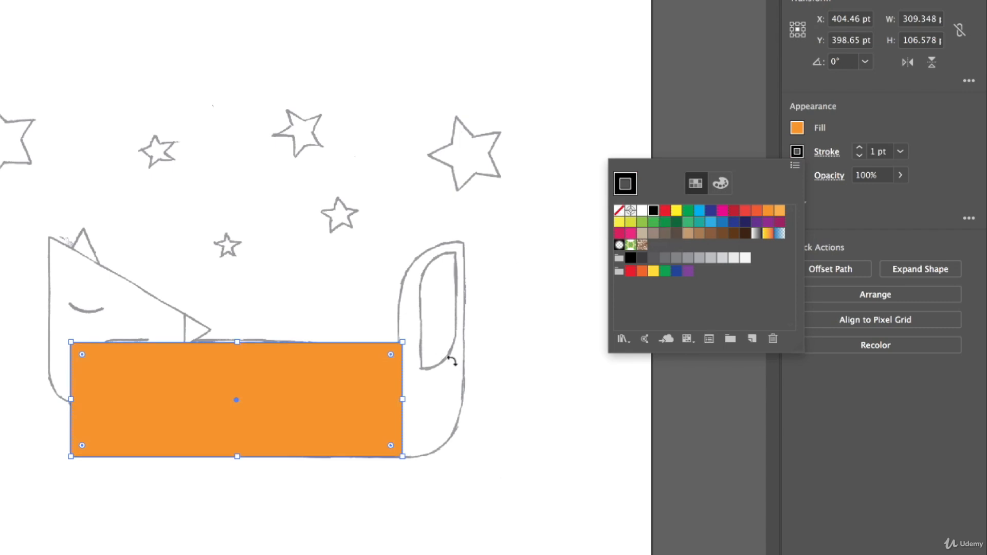
{"action": "left_click", "coordinate": [503, 369]}
{"action": "left_click", "coordinate": [505, 371]}
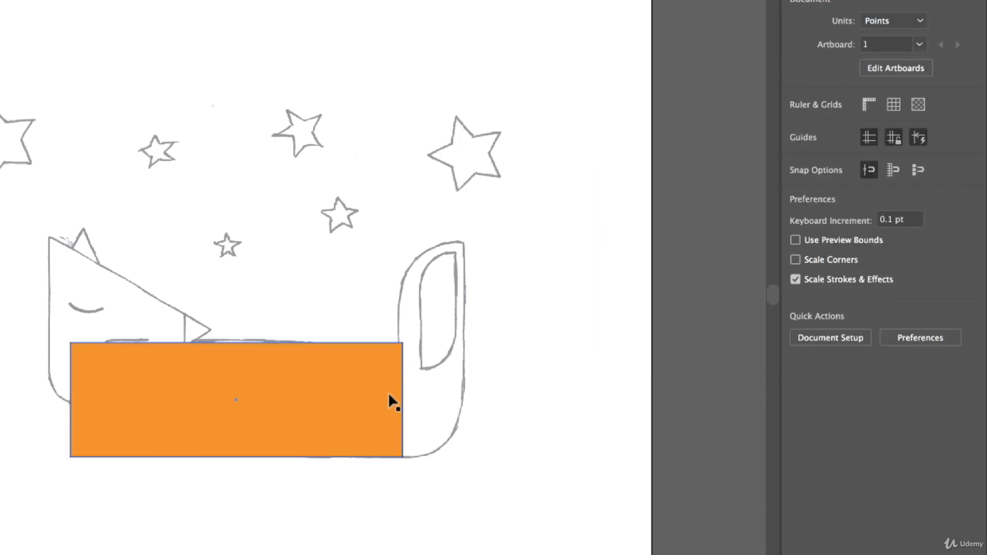
Step: Reselect the body rectangle, set its stroke to None and deselect it
{"action": "left_click", "coordinate": [358, 372]}
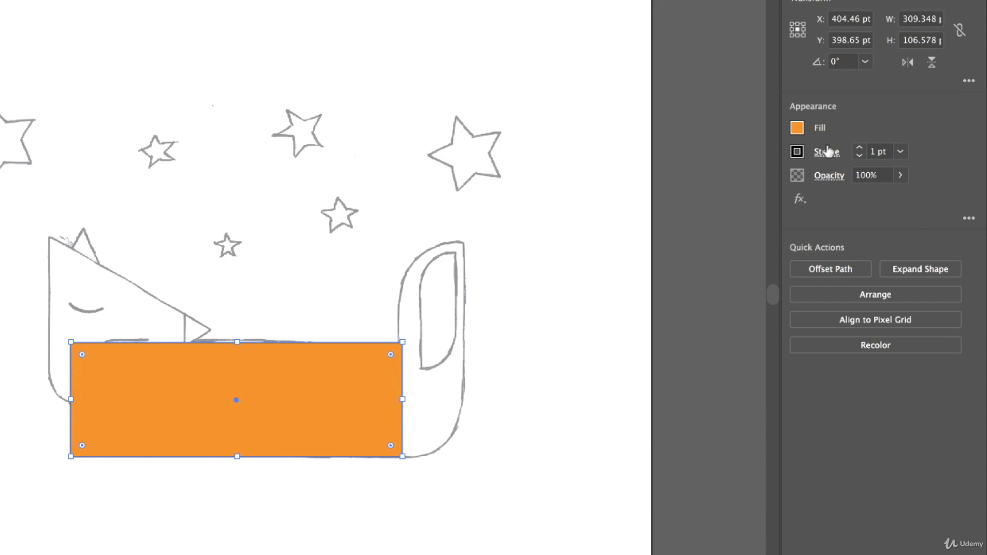
{"action": "left_click", "coordinate": [797, 151]}
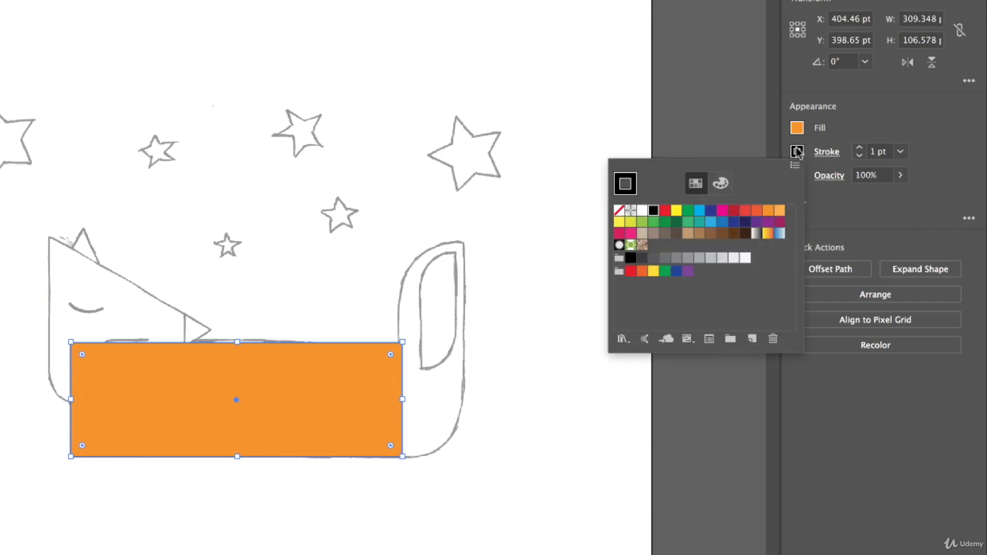
{"action": "left_click", "coordinate": [619, 216]}
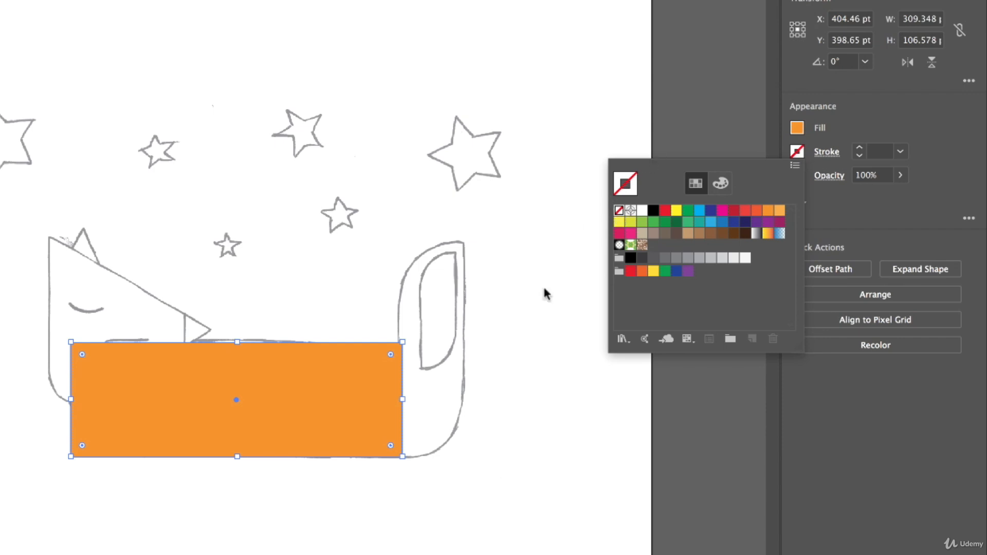
{"action": "left_click", "coordinate": [515, 271]}
{"action": "left_click", "coordinate": [509, 329]}
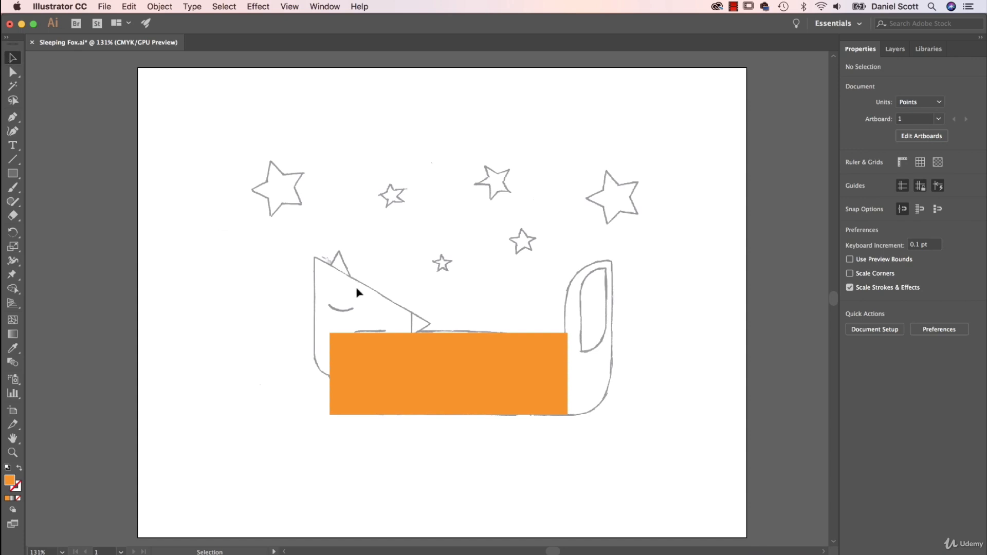
Step: Try rounding all four corners of the body rectangle together, and undo the corner radius change
{"action": "left_click", "coordinate": [451, 346]}
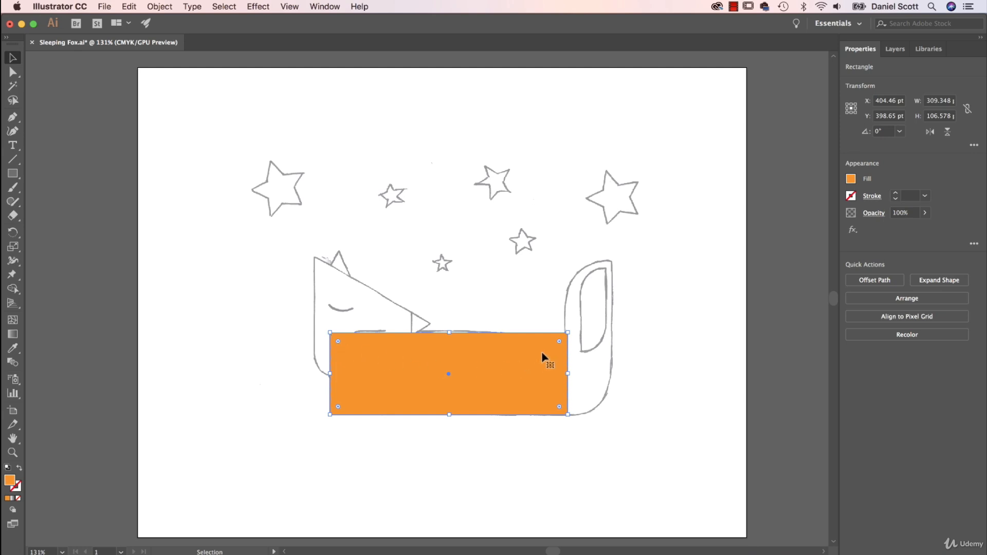
{"action": "left_click_drag", "start_coordinate": [560, 342], "coordinate": [538, 359]}
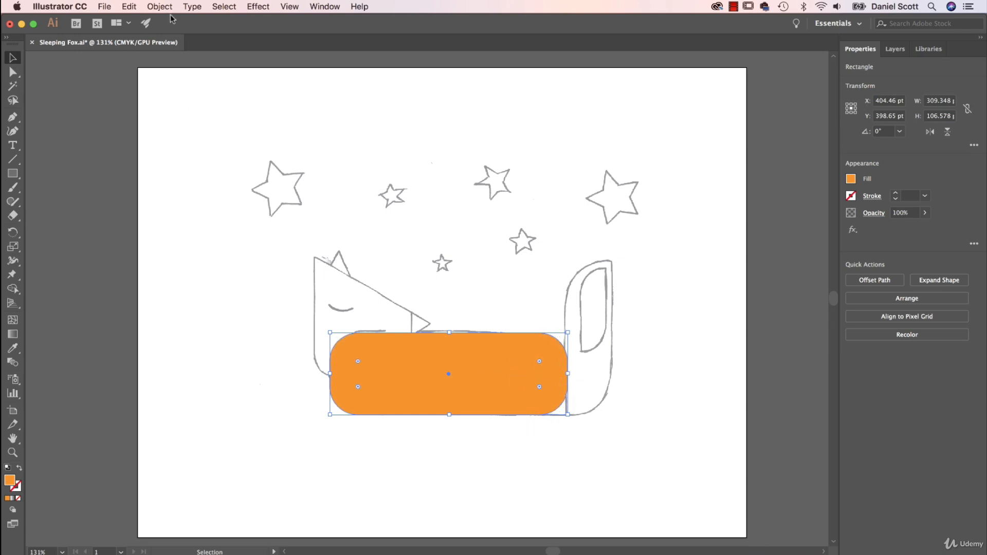
{"action": "left_click", "coordinate": [128, 6]}
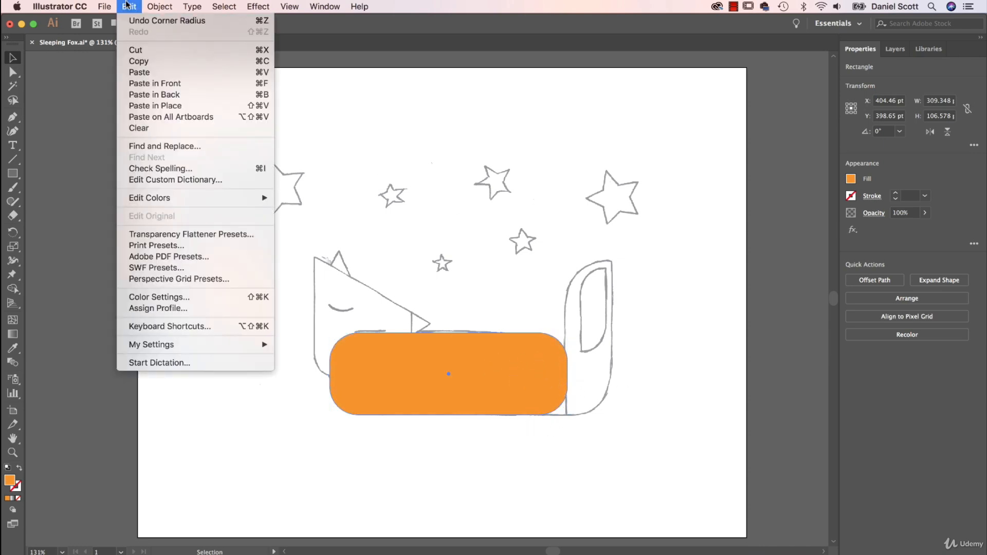
{"action": "left_click", "coordinate": [259, 21]}
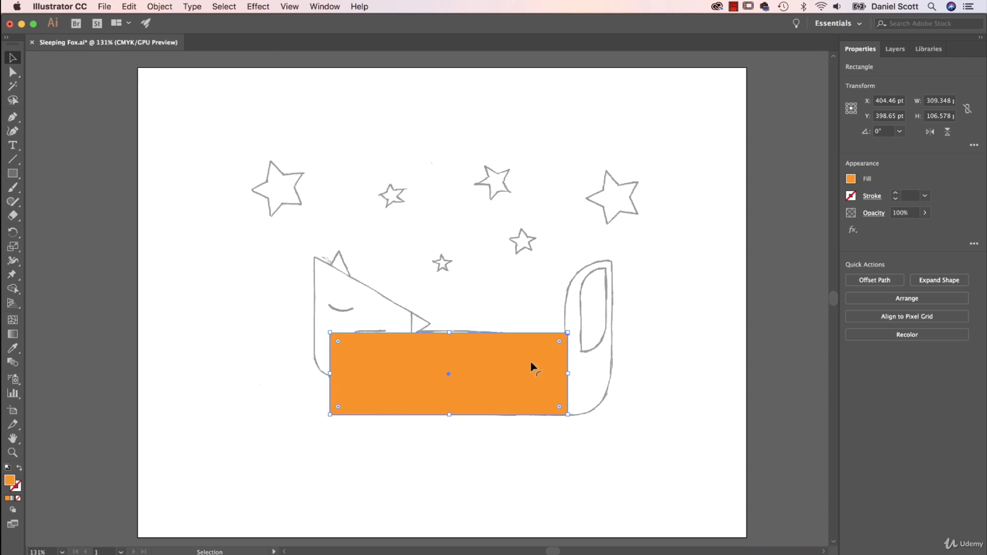
Step: Try moving the whole body rectangle up over the stars, and undo each move
{"action": "left_click_drag", "start_coordinate": [531, 363], "coordinate": [455, 198]}
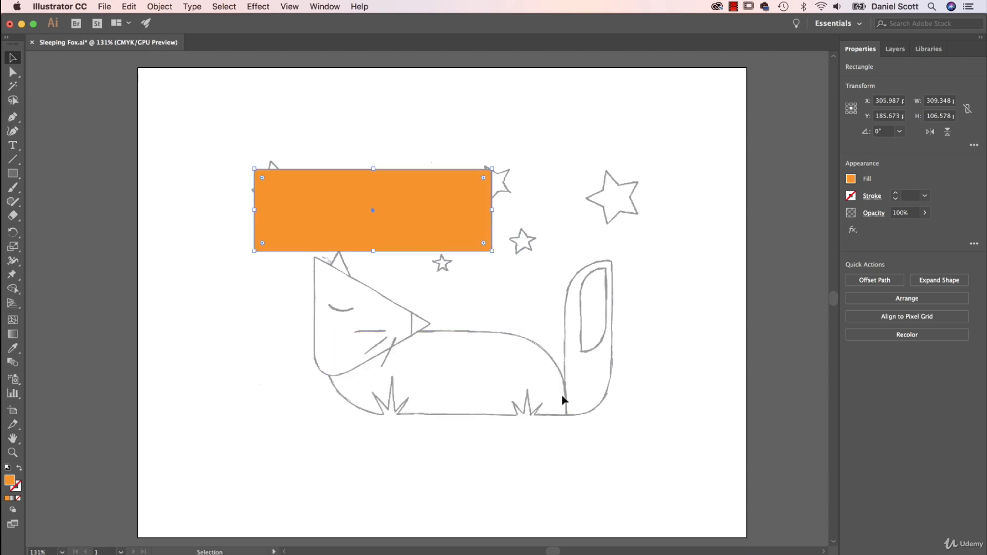
{"action": "key", "text": "super+z"}
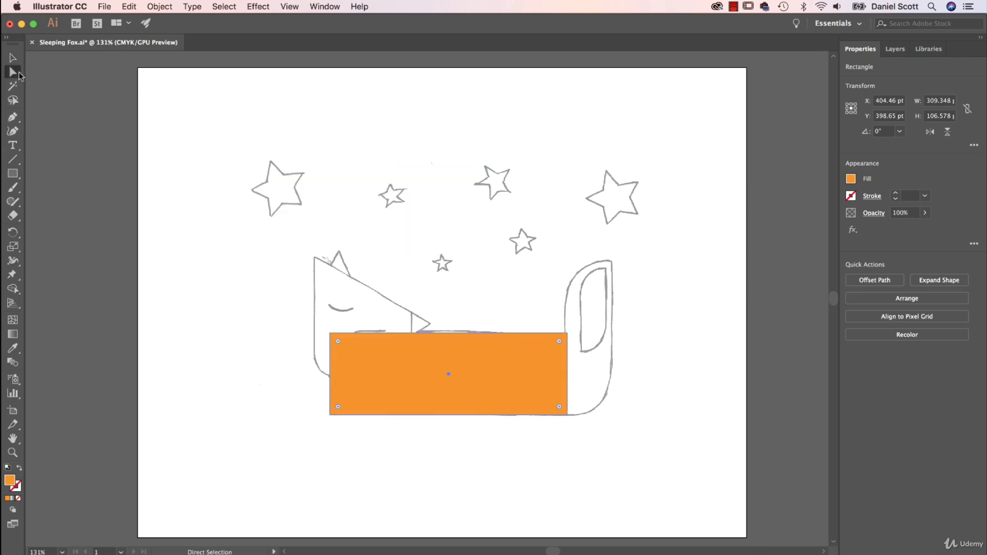
{"action": "left_click_drag", "start_coordinate": [532, 372], "coordinate": [503, 304]}
{"action": "key", "text": "super+z"}
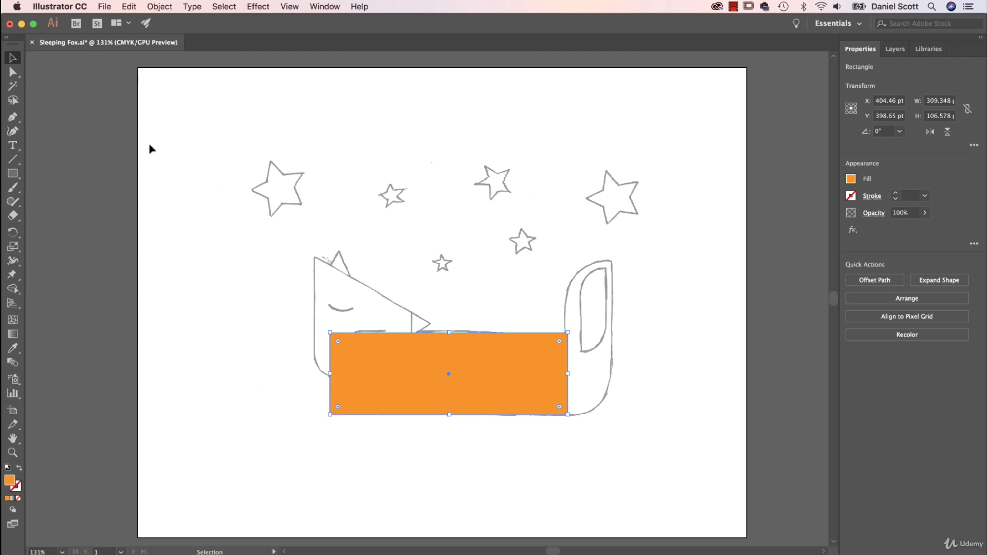
Step: With Direct Selection, try rounding the body's top-right and bottom-left corners one at a time, and undo both
{"action": "left_click", "coordinate": [12, 73]}
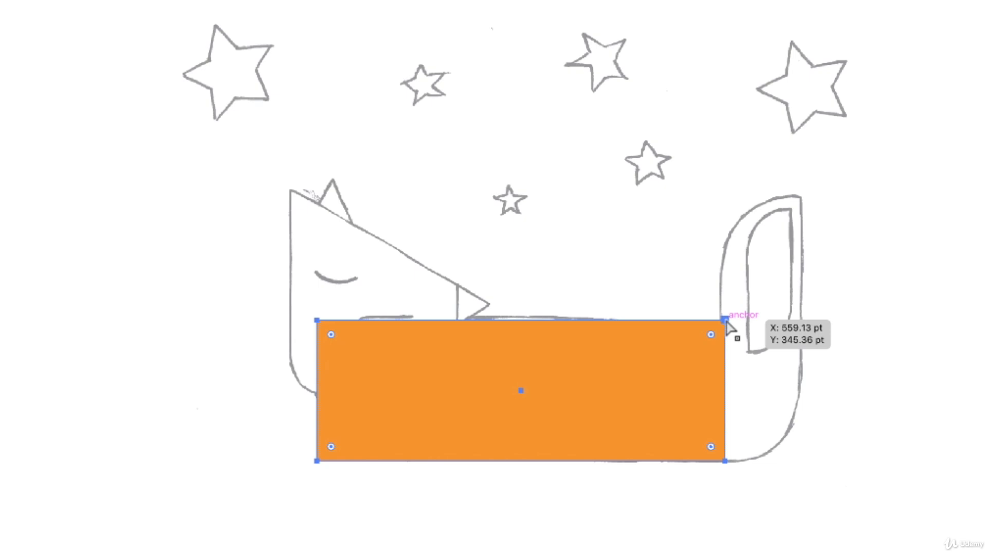
{"action": "left_click", "coordinate": [726, 321]}
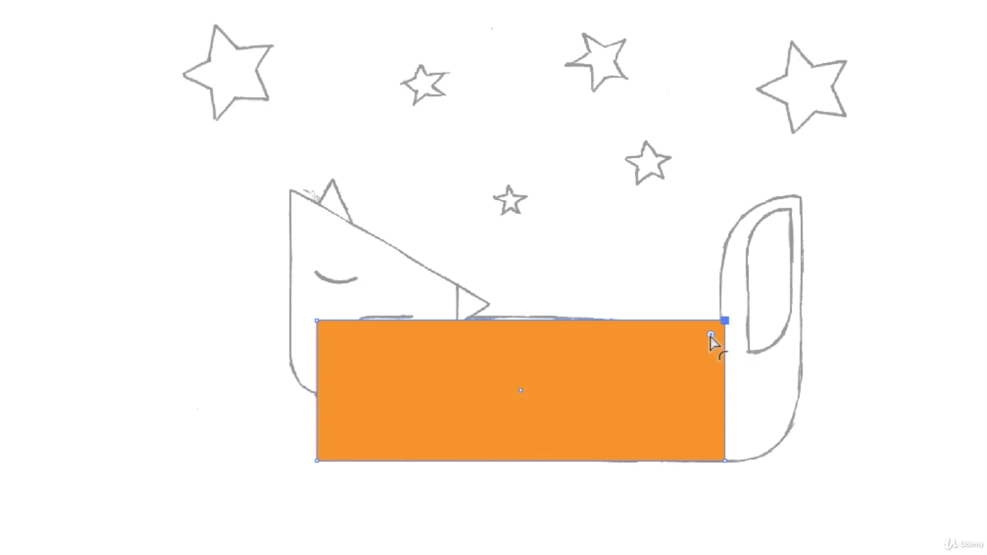
{"action": "left_click_drag", "start_coordinate": [712, 338], "coordinate": [617, 428]}
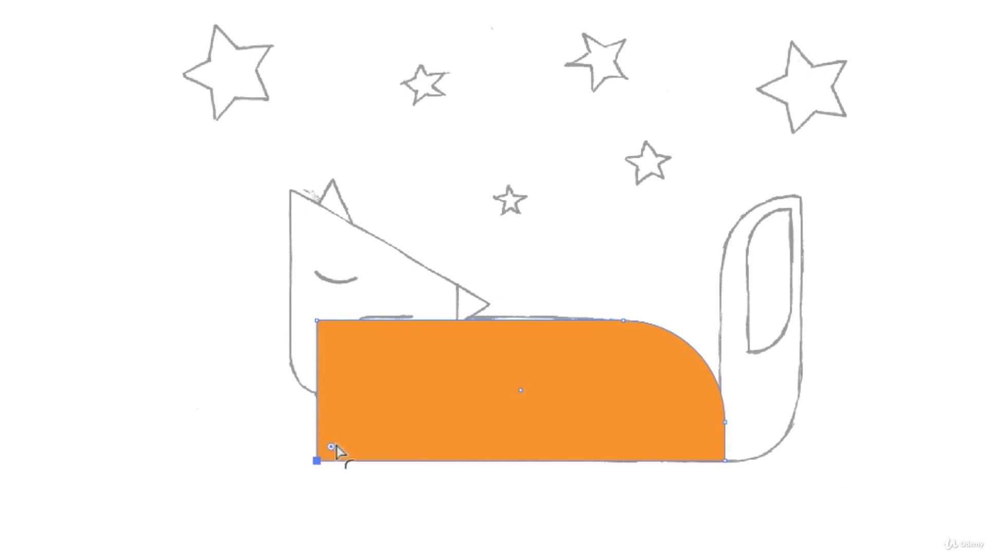
{"action": "left_click_drag", "start_coordinate": [335, 446], "coordinate": [448, 389]}
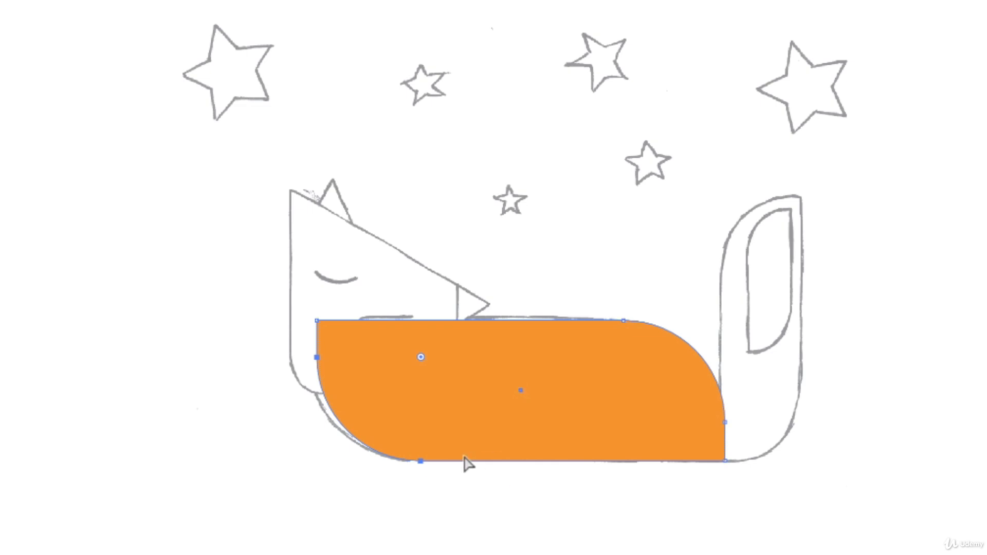
{"action": "key", "text": "ctrl+z"}
{"action": "key", "text": "ctrl+z"}
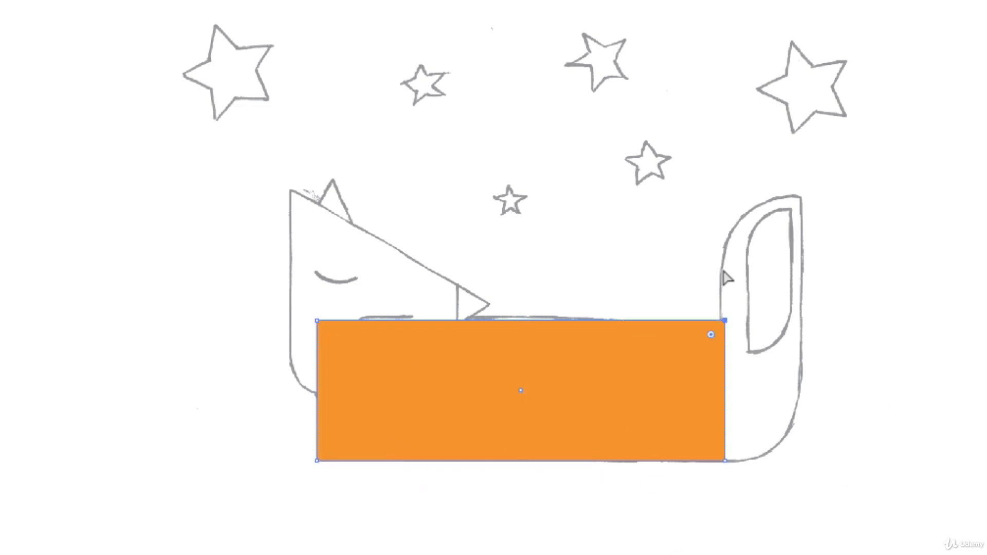
Step: Select the body's top-right and bottom-left anchor points, round both corners together to follow the sketch, and deselect the shape
{"action": "left_click", "coordinate": [738, 330]}
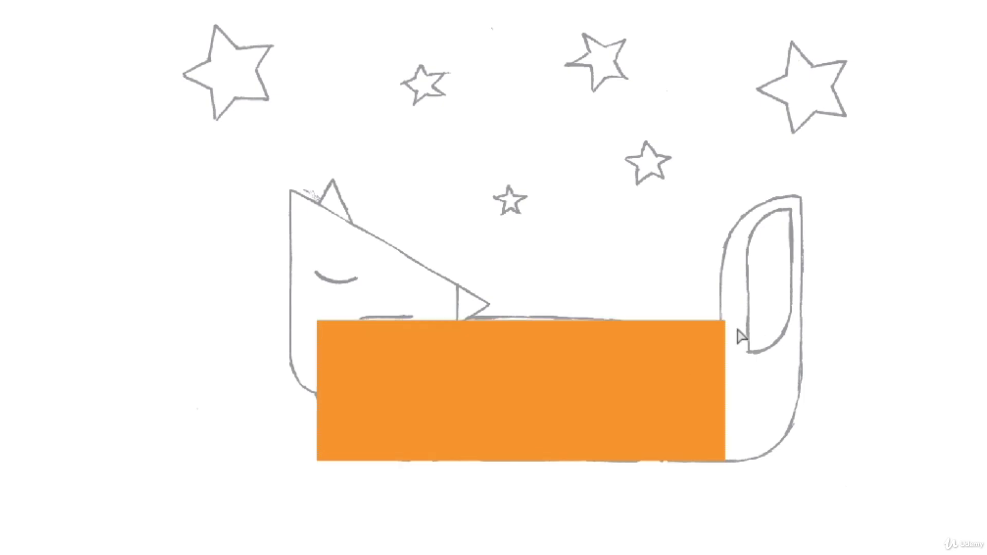
{"action": "left_click", "coordinate": [725, 321]}
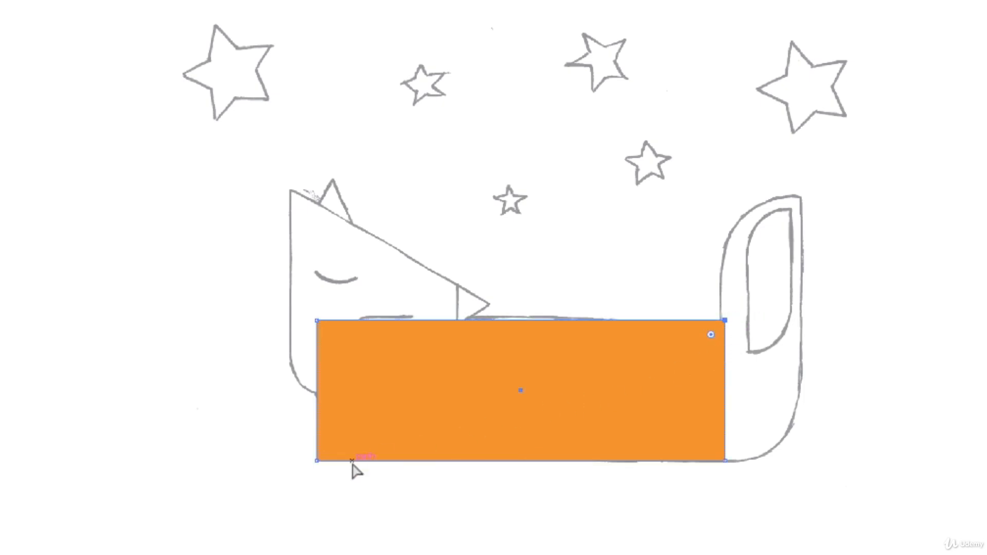
{"action": "left_click", "coordinate": [316, 461], "text": "shift"}
{"action": "left_click_drag", "start_coordinate": [708, 334], "coordinate": [603, 424]}
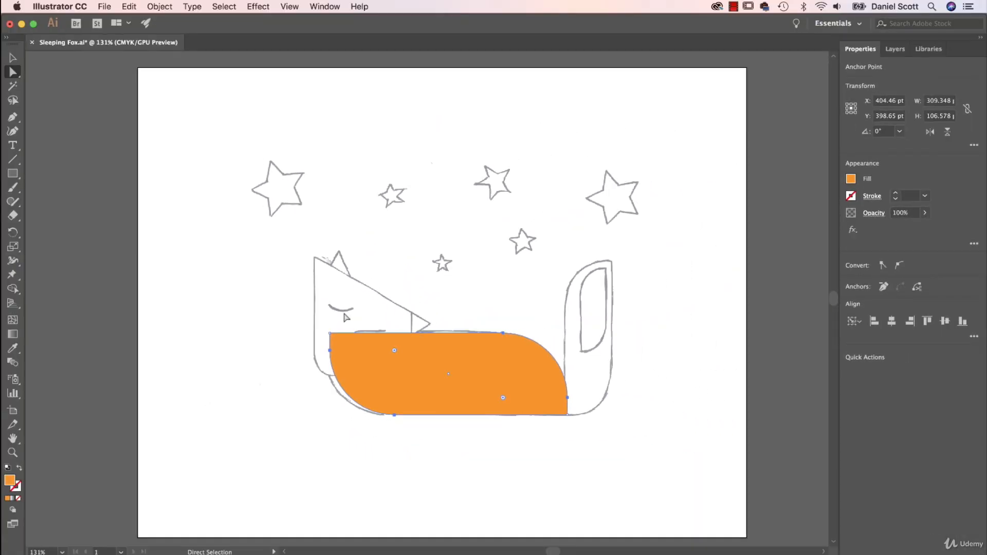
{"action": "left_click", "coordinate": [13, 57]}
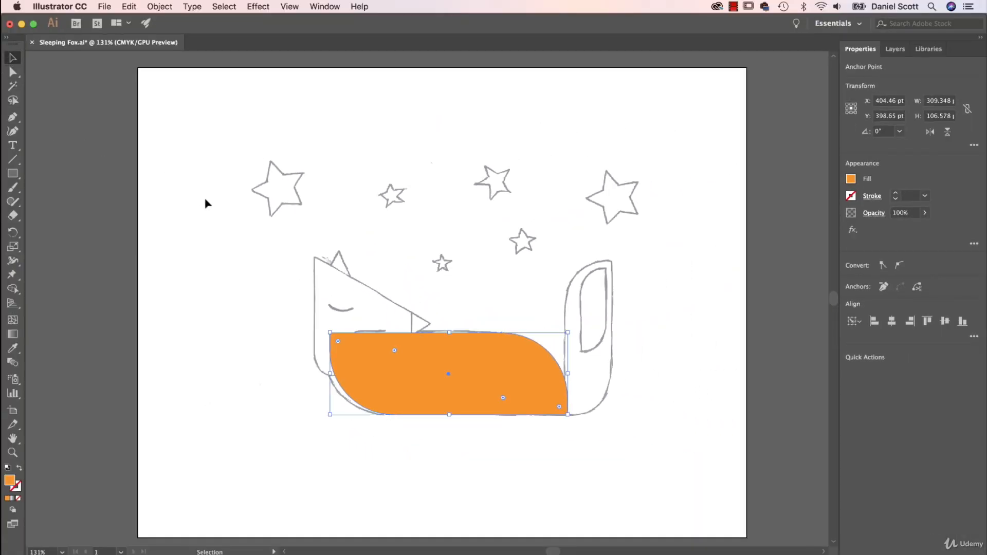
{"action": "left_click", "coordinate": [257, 238]}
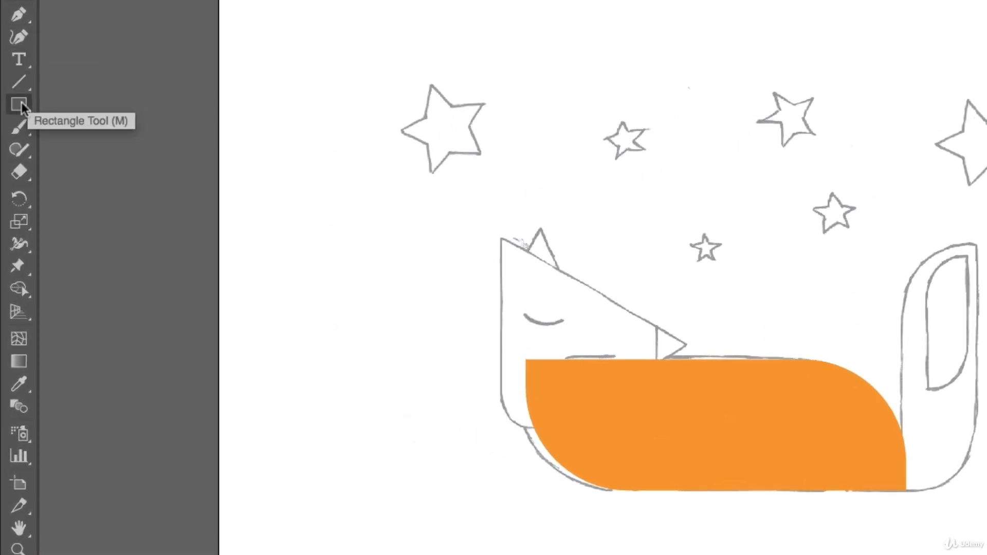
Step: Try drawing a three-sided polygon freehand near the artboard's upper-left star, about 184 x 200 pt, and delete it
{"action": "left_click", "coordinate": [20, 105]}
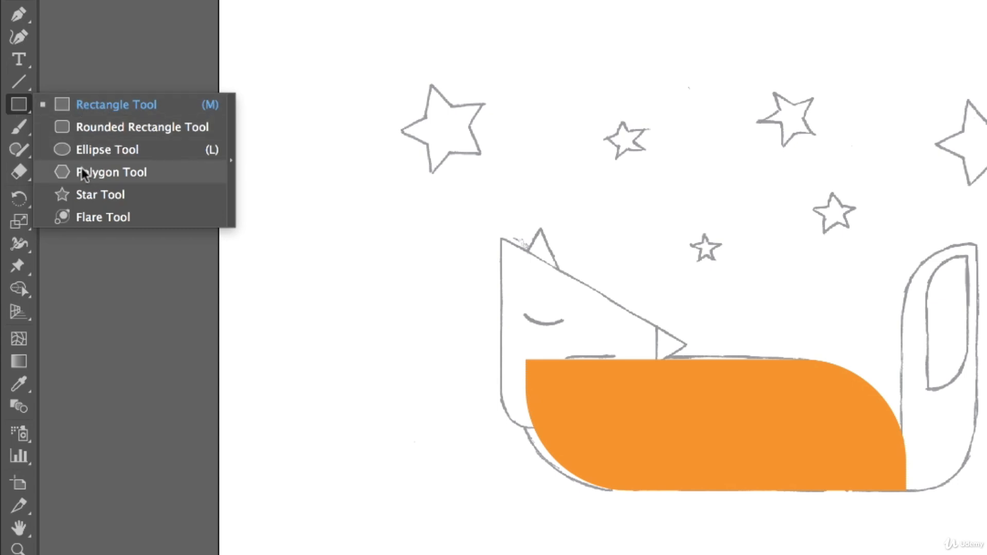
{"action": "left_click", "coordinate": [106, 174]}
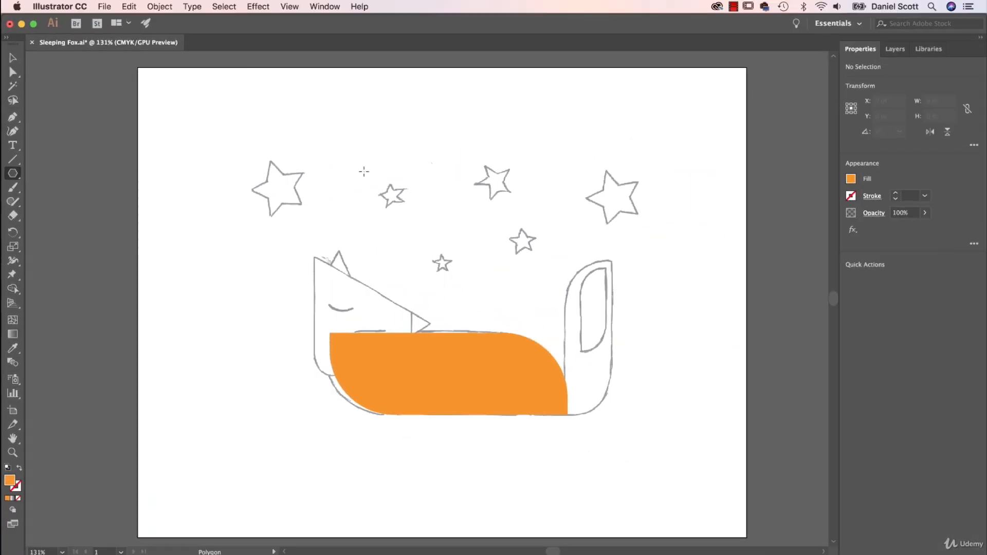
{"action": "mouse_move", "coordinate": [239, 127]}
{"action": "left_mouse_down"}
{"action": "mouse_move", "coordinate": [313, 198]}
{"action": "mouse_move", "coordinate": [296, 198]}
{"action": "left_mouse_up"}
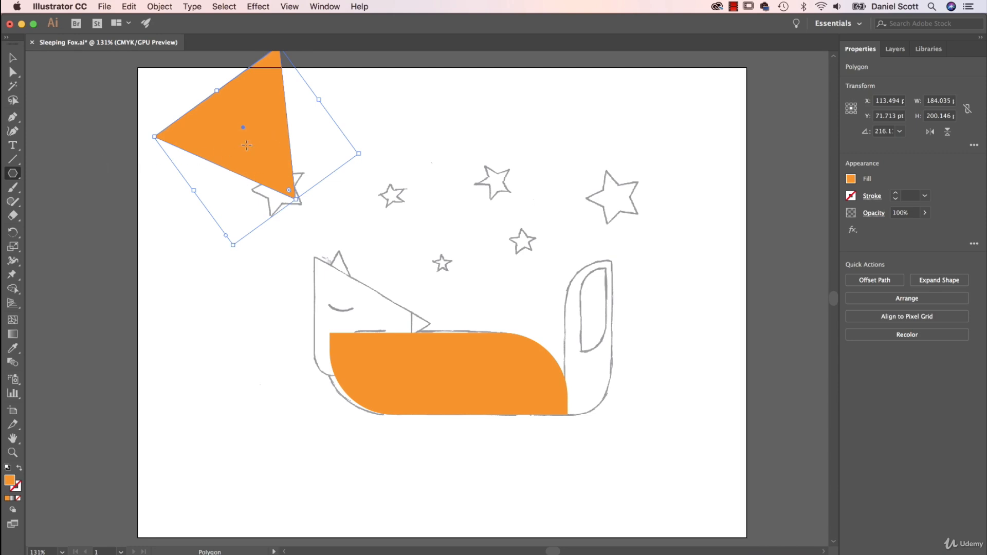
{"action": "key", "text": "Delete"}
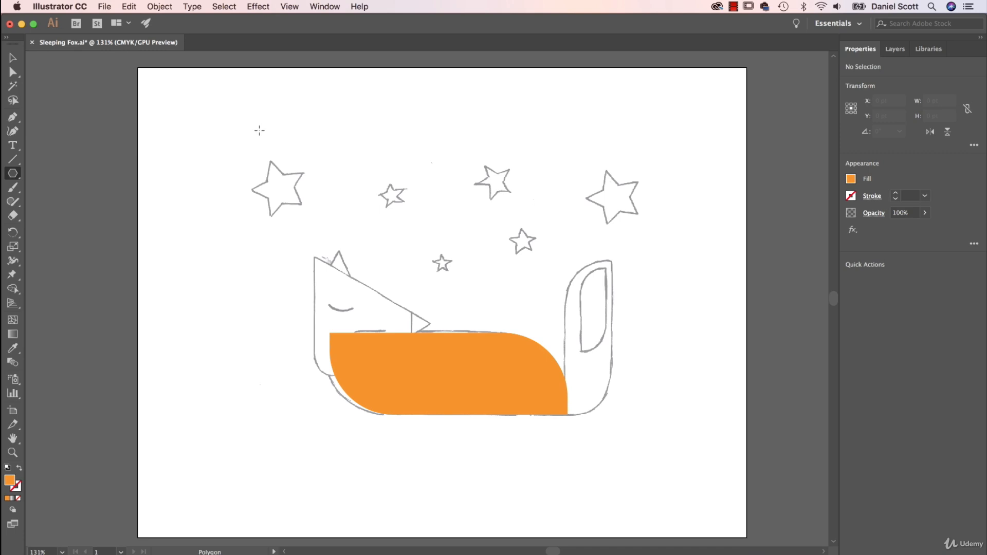
Step: Try creating a five-sided polygon by numeric entry near the artboard's upper-left star, and delete it
{"action": "left_click", "coordinate": [259, 130]}
{"action": "left_click_drag", "start_coordinate": [95, 76], "coordinate": [285, 106]}
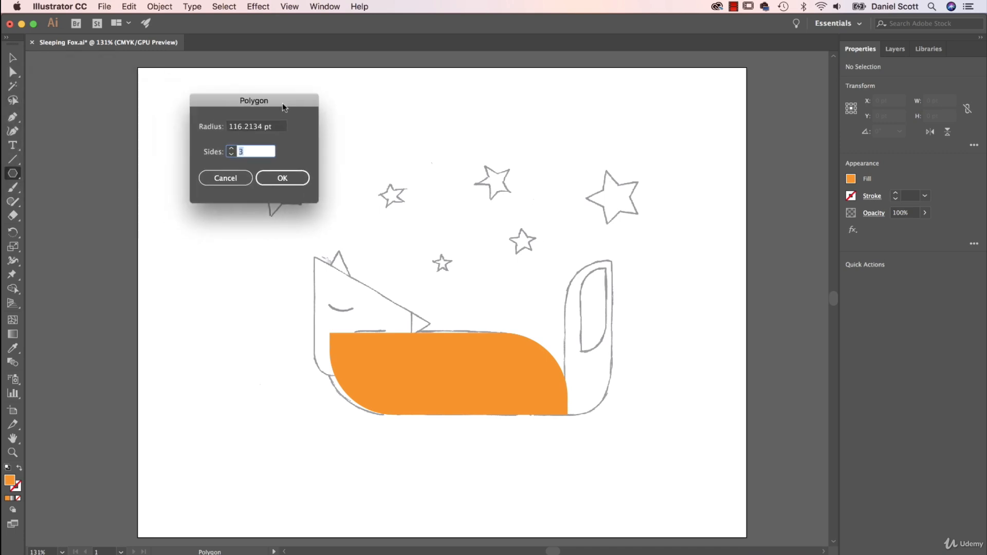
{"action": "type", "text": "5"}
{"action": "key", "text": "Return"}
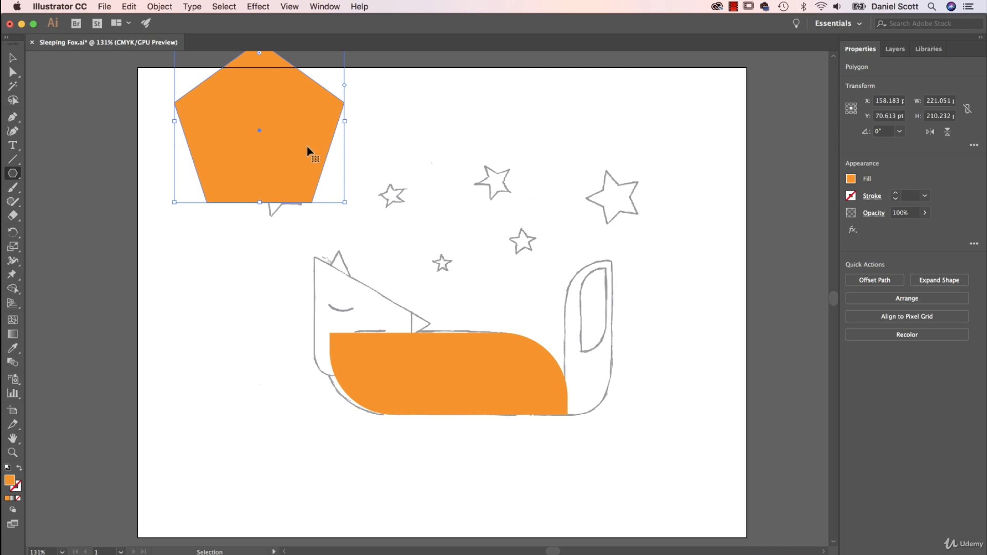
{"action": "key", "text": "Delete"}
Step: Create a three-sided polygon with a 116.2134 pt radius and move it down beside the fox's head
{"action": "left_click", "coordinate": [248, 123]}
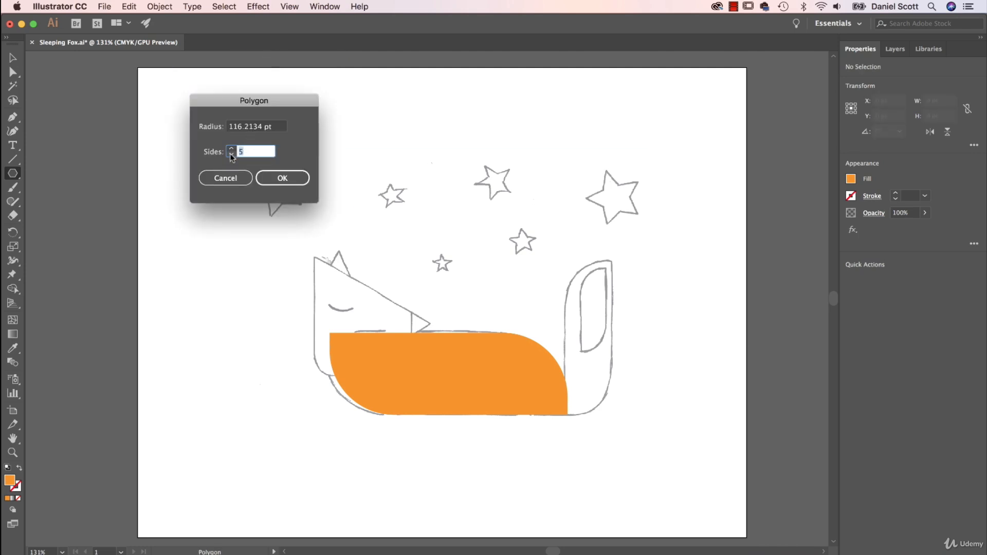
{"action": "left_click", "coordinate": [231, 156]}
{"action": "left_click", "coordinate": [231, 155]}
{"action": "key", "text": "Return"}
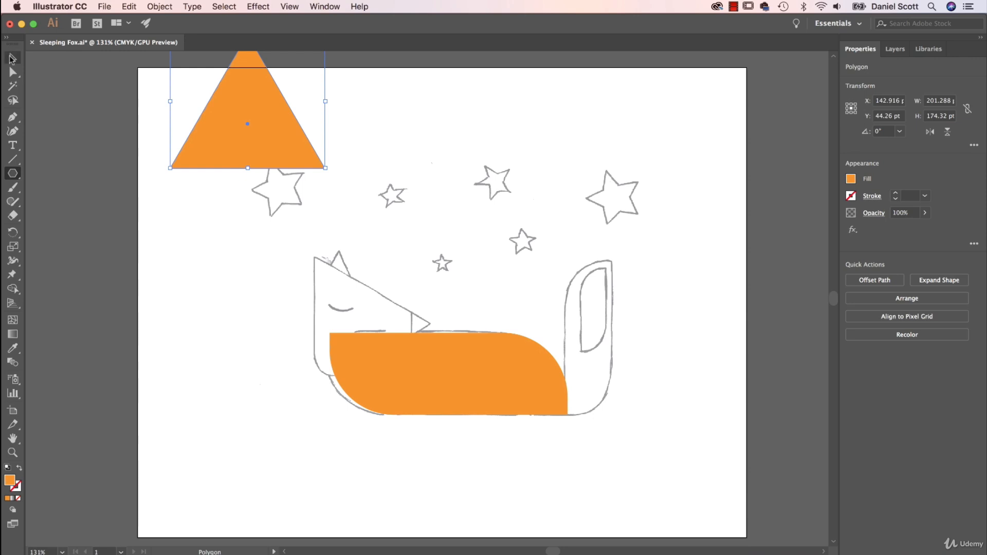
{"action": "left_click", "coordinate": [11, 58]}
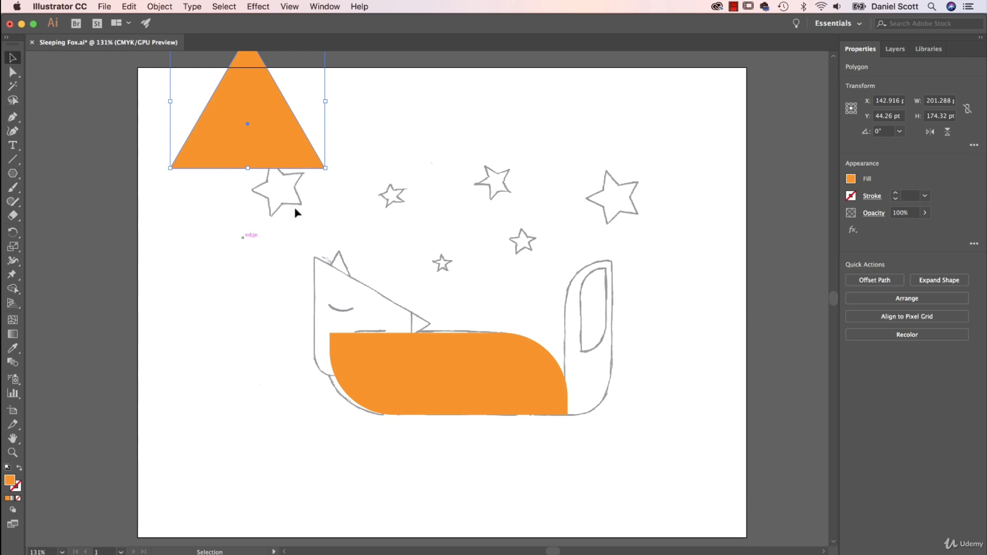
{"action": "left_click_drag", "start_coordinate": [254, 125], "coordinate": [252, 272]}
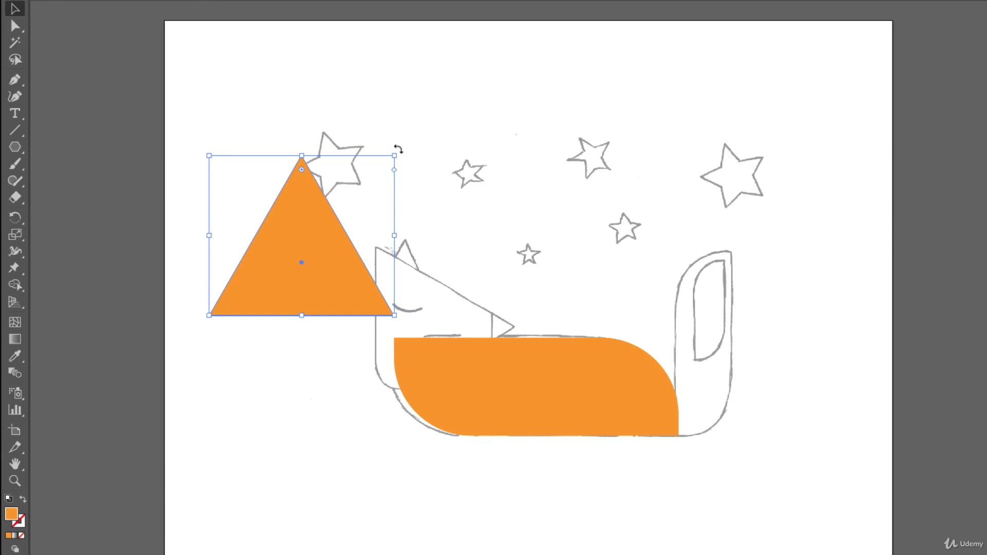
Step: Rotate the orange triangle a quarter turn clockwise, to 270°, so its tip points right like the fox's snout
{"action": "mouse_move", "coordinate": [398, 149]}
{"action": "left_mouse_down"}
{"action": "mouse_move", "coordinate": [406, 189]}
{"action": "mouse_move", "coordinate": [401, 139]}
{"action": "mouse_move", "coordinate": [326, 106]}
{"action": "mouse_move", "coordinate": [458, 246]}
{"action": "mouse_move", "coordinate": [373, 123]}
{"action": "mouse_move", "coordinate": [322, 110]}
{"action": "mouse_move", "coordinate": [410, 162]}
{"action": "left_mouse_up"}
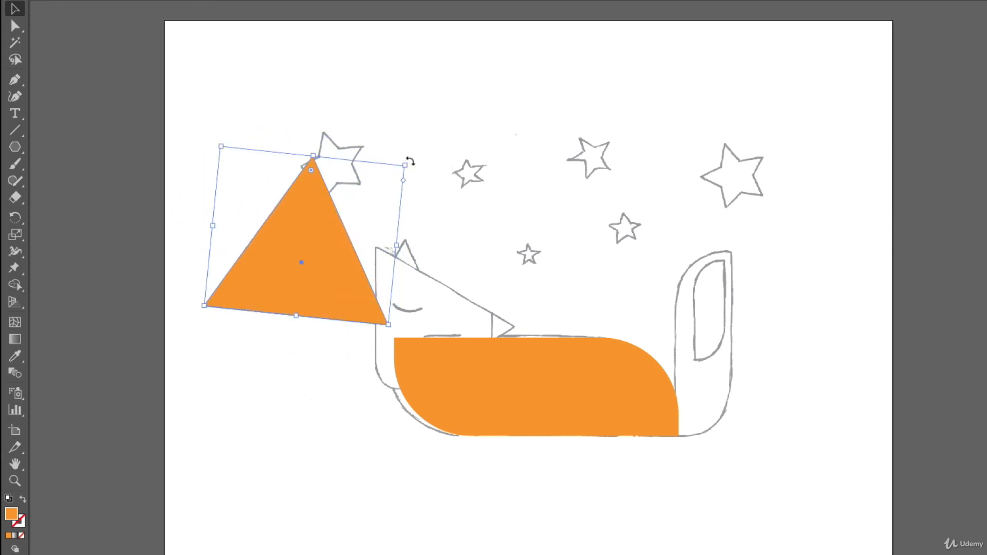
{"action": "key", "text": "ctrl+z"}
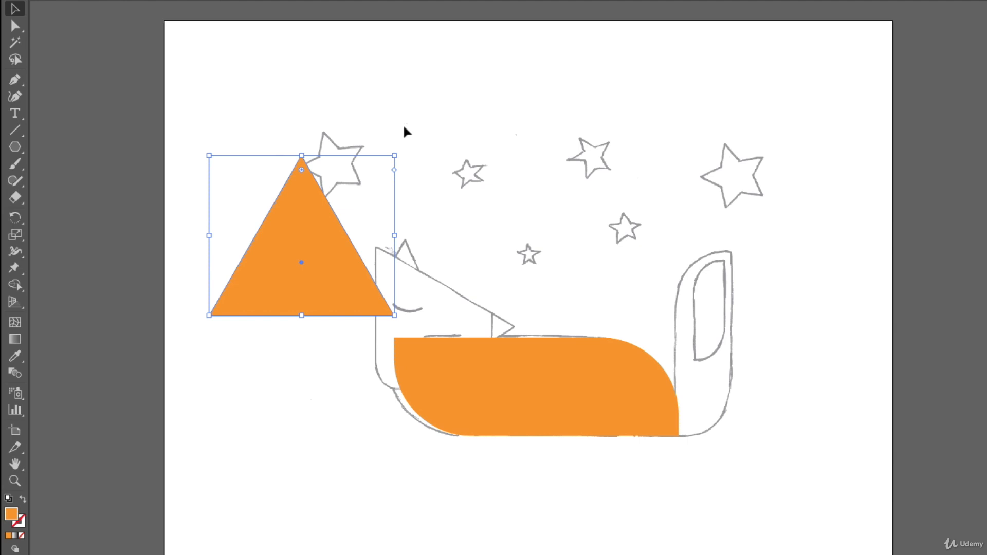
{"action": "left_click_drag", "start_coordinate": [400, 149], "coordinate": [419, 199]}
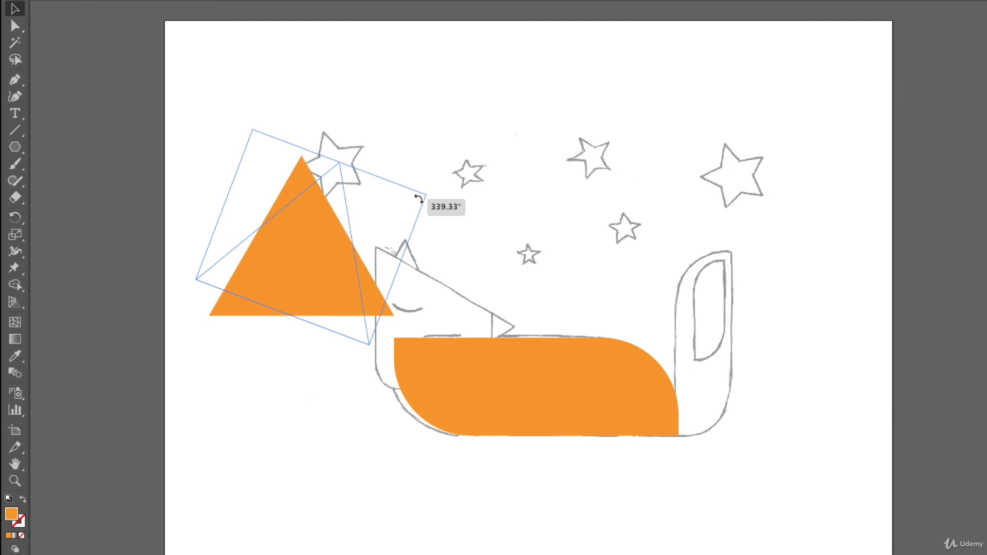
{"action": "left_click_drag", "start_coordinate": [420, 199], "coordinate": [435, 329]}
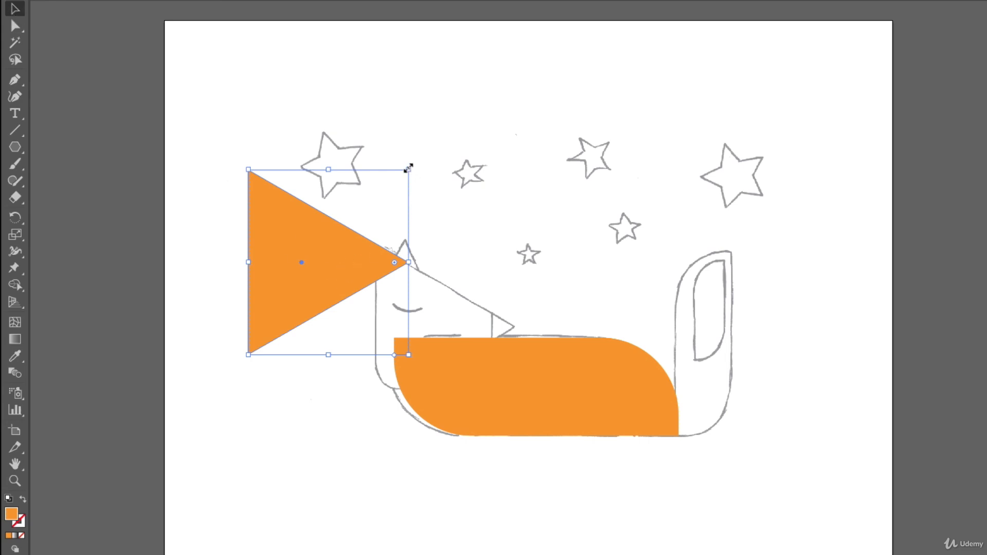
Step: Try scaling the triangle without keeping its proportions into a longer, flatter shape, and undo it
{"action": "left_click_drag", "start_coordinate": [408, 169], "coordinate": [395, 256]}
{"action": "left_click_drag", "start_coordinate": [644, 144], "coordinate": [391, 141]}
{"action": "left_click_drag", "start_coordinate": [413, 174], "coordinate": [472, 238]}
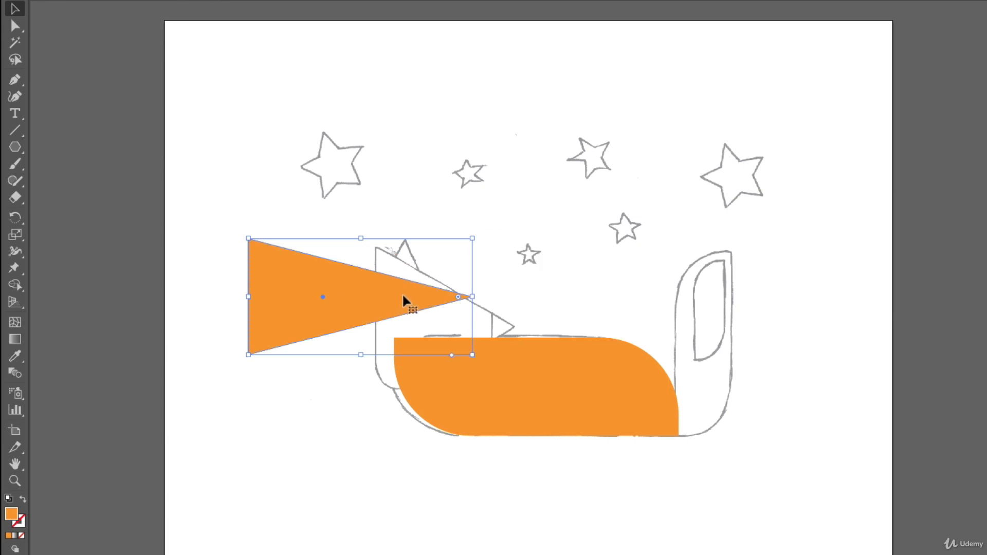
{"action": "key", "text": "ctrl+z"}
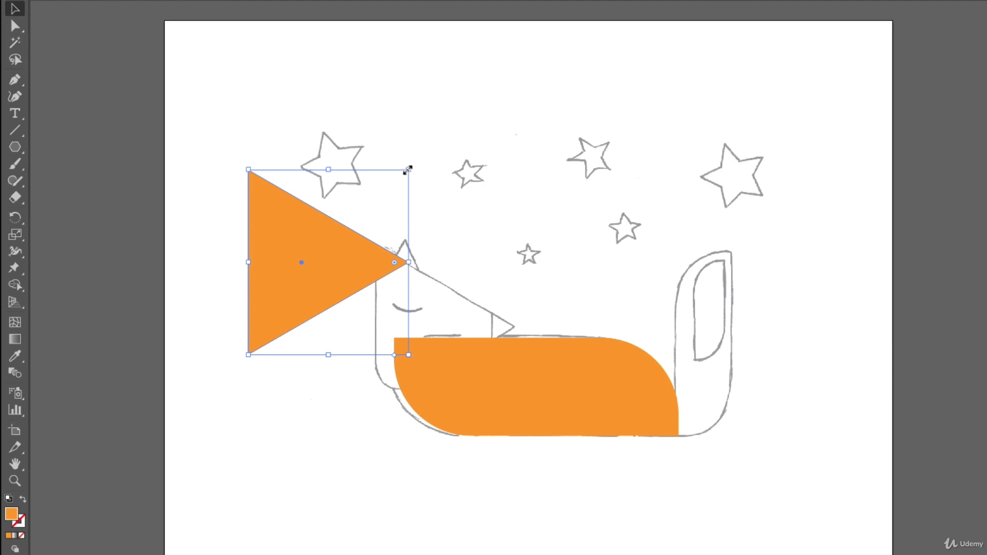
Step: Scale the triangle proportionally to about 154 x 178 pt and position it over the sketched fox head
{"action": "left_click_drag", "start_coordinate": [409, 169], "coordinate": [407, 228]}
{"action": "left_click_drag", "start_coordinate": [319, 276], "coordinate": [430, 296]}
{"action": "left_click_drag", "start_coordinate": [493, 379], "coordinate": [541, 409]}
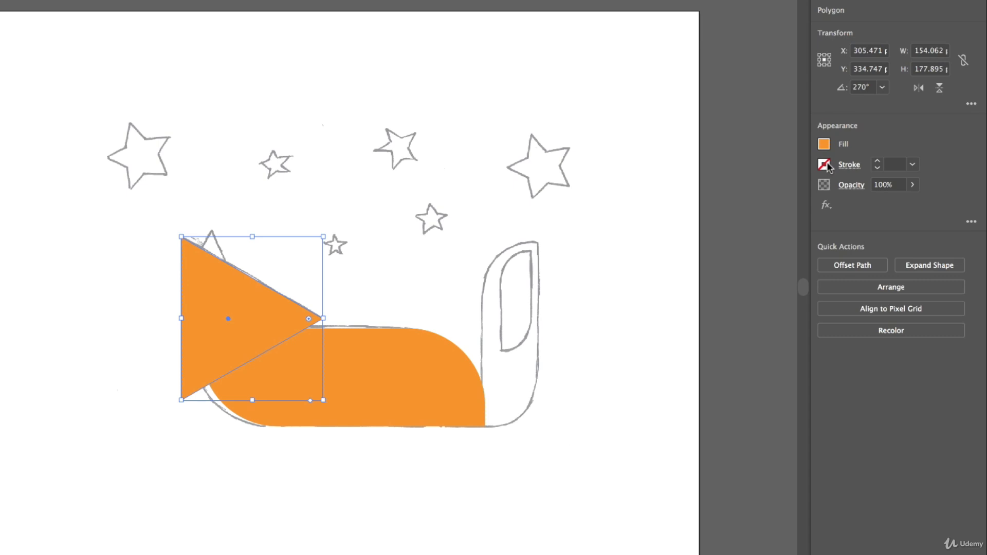
Step: Give the head triangle a black stroke and set its fill to none so the sketch shows through
{"action": "left_click", "coordinate": [826, 164]}
{"action": "left_click", "coordinate": [701, 216]}
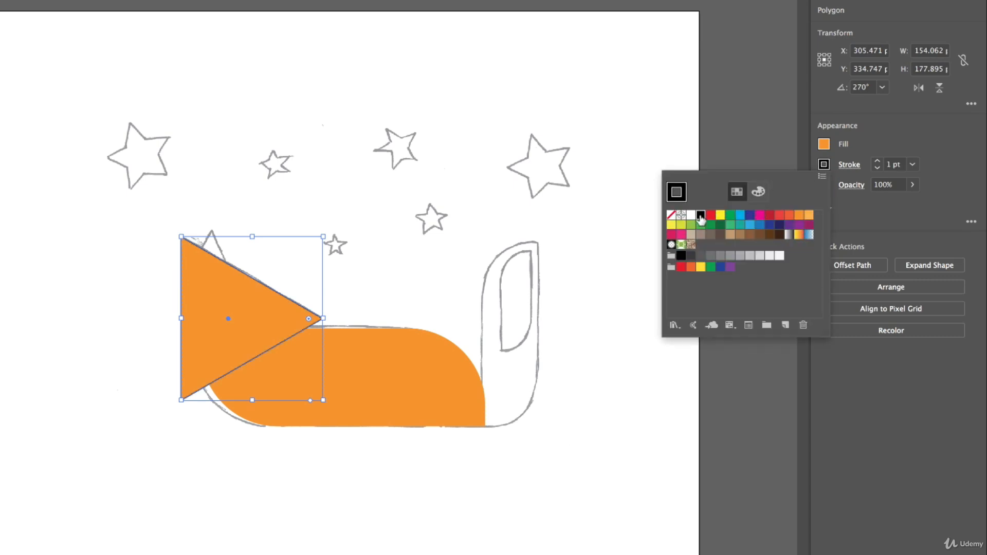
{"action": "left_click", "coordinate": [824, 144]}
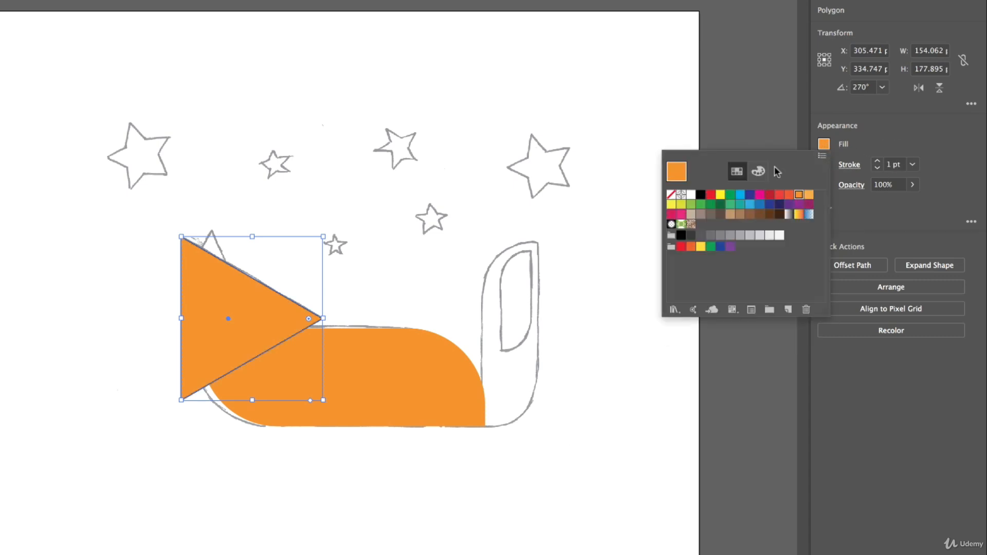
{"action": "left_click", "coordinate": [671, 194]}
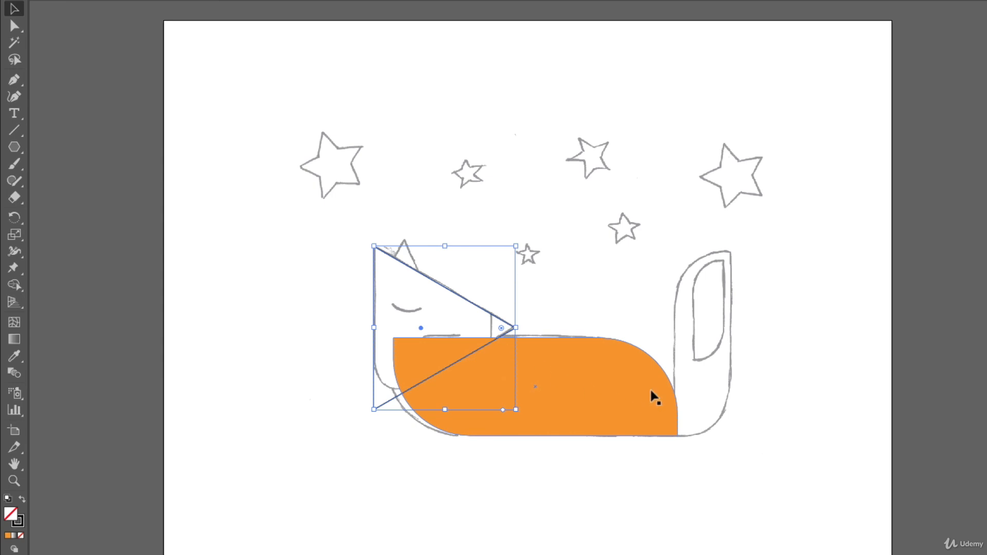
Step: Compare selecting the filled body from its interior with selecting the unfilled head triangle from its interior and its outline
{"action": "left_click", "coordinate": [651, 391]}
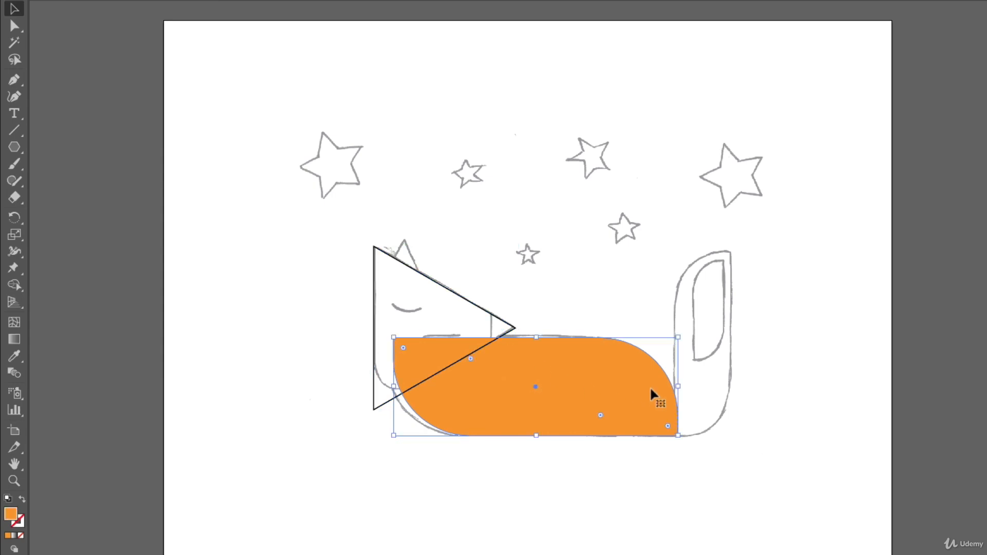
{"action": "left_click", "coordinate": [435, 288]}
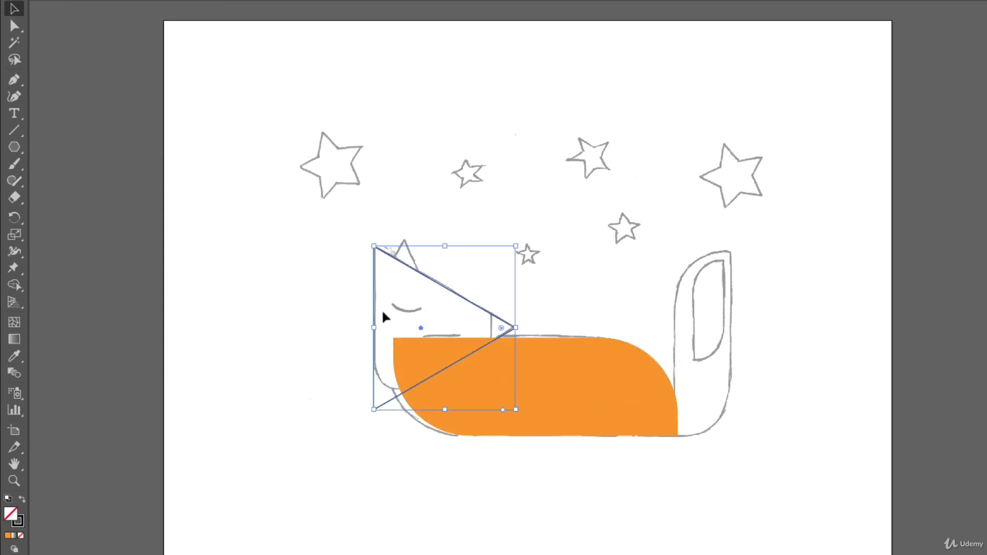
{"action": "left_click", "coordinate": [440, 316]}
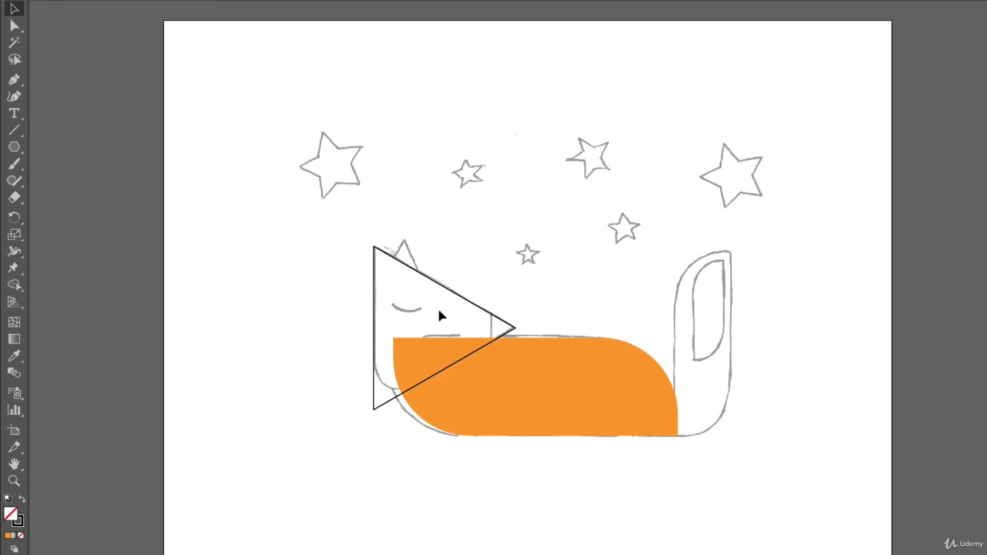
{"action": "left_click", "coordinate": [564, 397]}
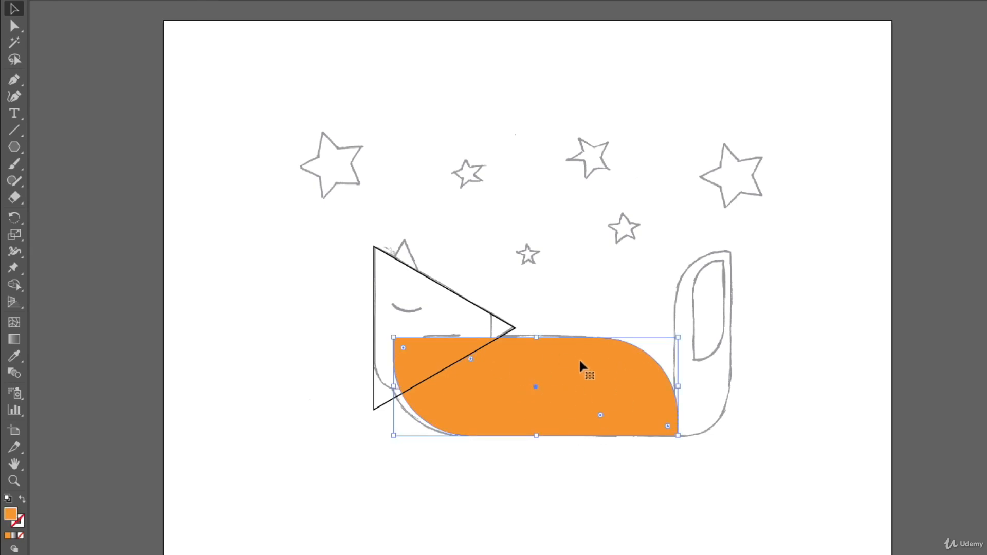
{"action": "left_click", "coordinate": [441, 314]}
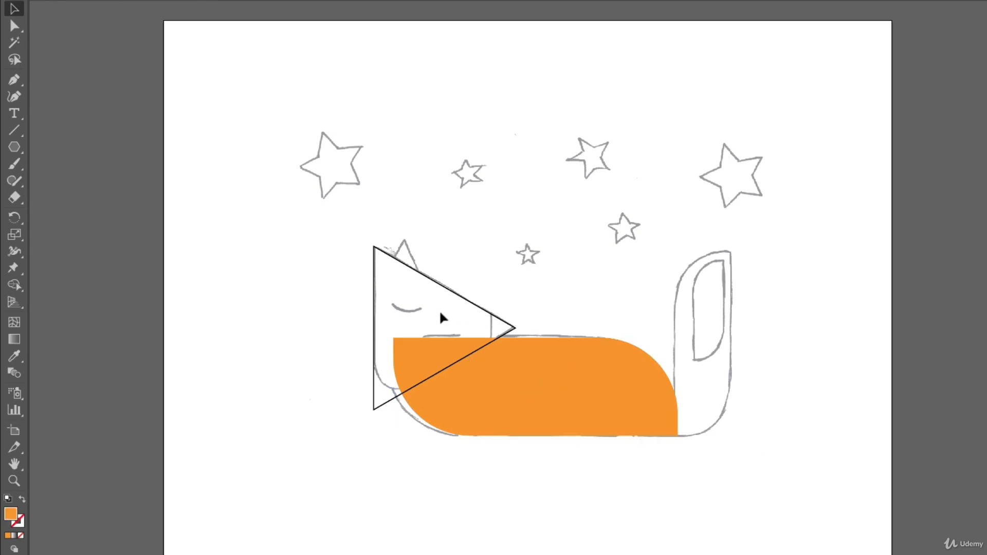
{"action": "left_click", "coordinate": [451, 300]}
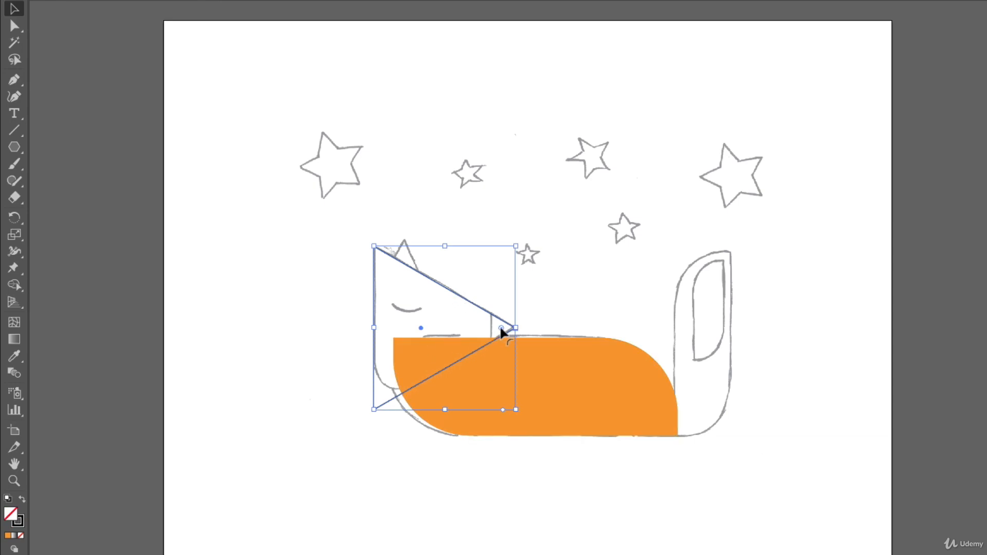
Step: Round only the head triangle's bottom-left corner with Direct Selection to match the sketched chin, undoing a rounding of all corners
{"action": "left_click_drag", "start_coordinate": [501, 330], "coordinate": [438, 374]}
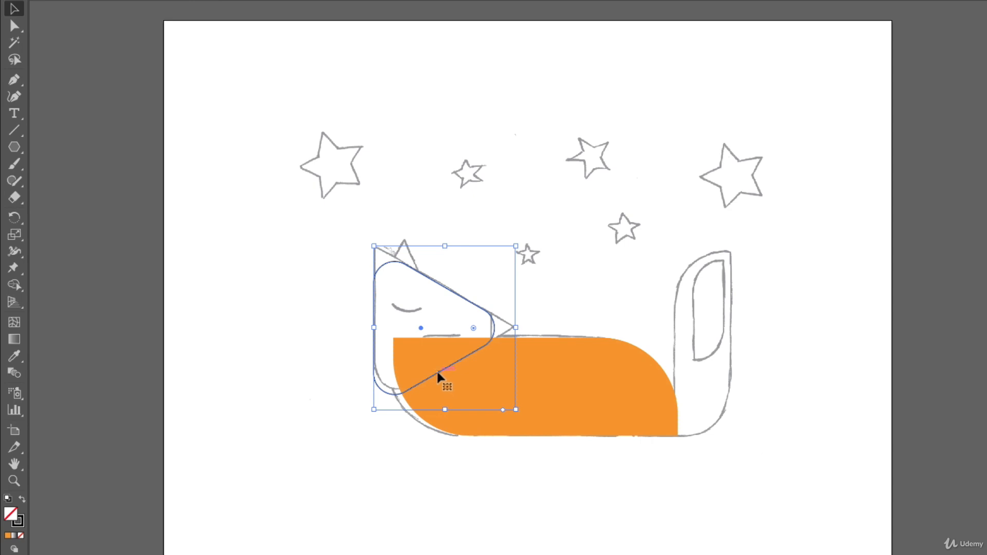
{"action": "key", "text": "ctrl+z"}
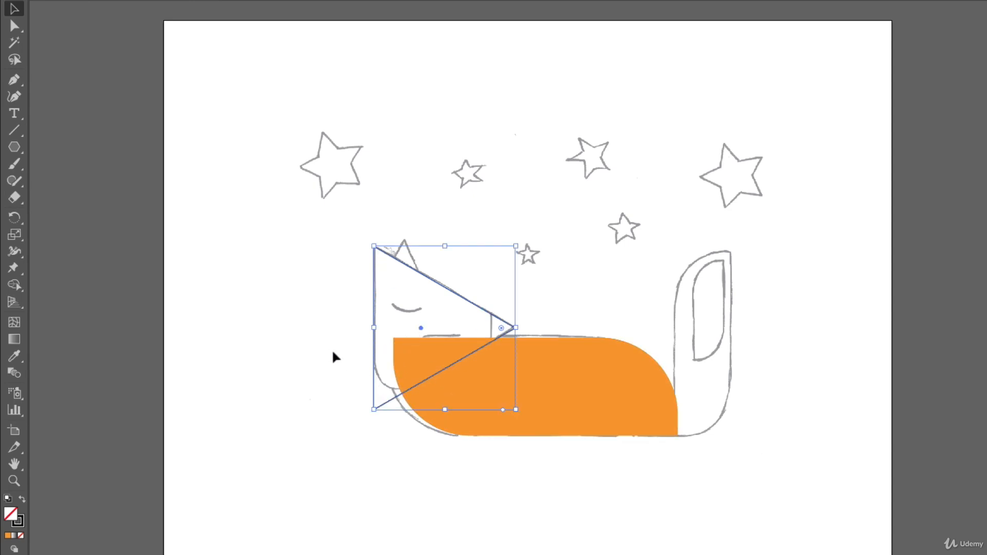
{"action": "left_click", "coordinate": [15, 25]}
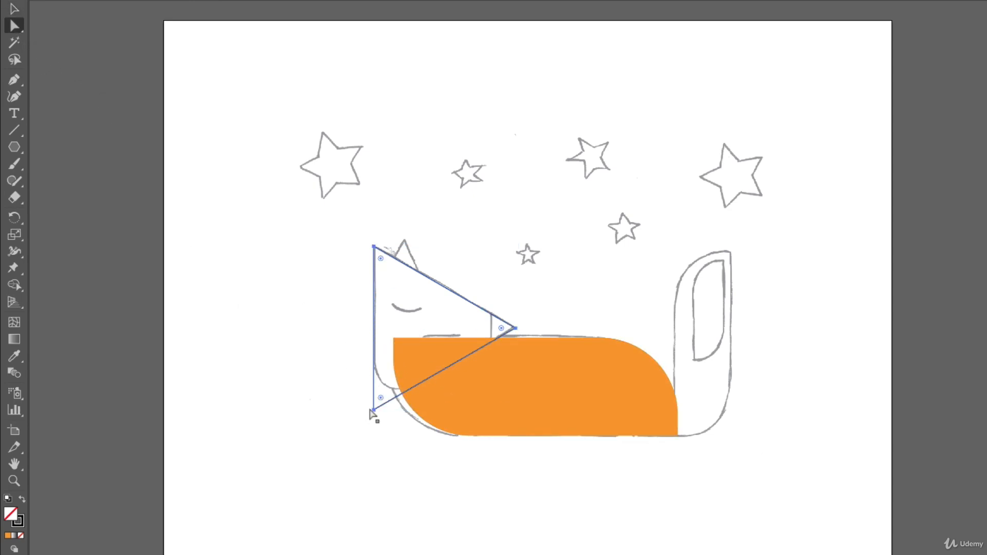
{"action": "left_click", "coordinate": [374, 410]}
{"action": "left_click_drag", "start_coordinate": [381, 399], "coordinate": [406, 362]}
Step: Create a second three-sided polygon with a 116.2134 pt radius above the fox's head
{"action": "left_click", "coordinate": [14, 147]}
{"action": "left_click", "coordinate": [464, 138]}
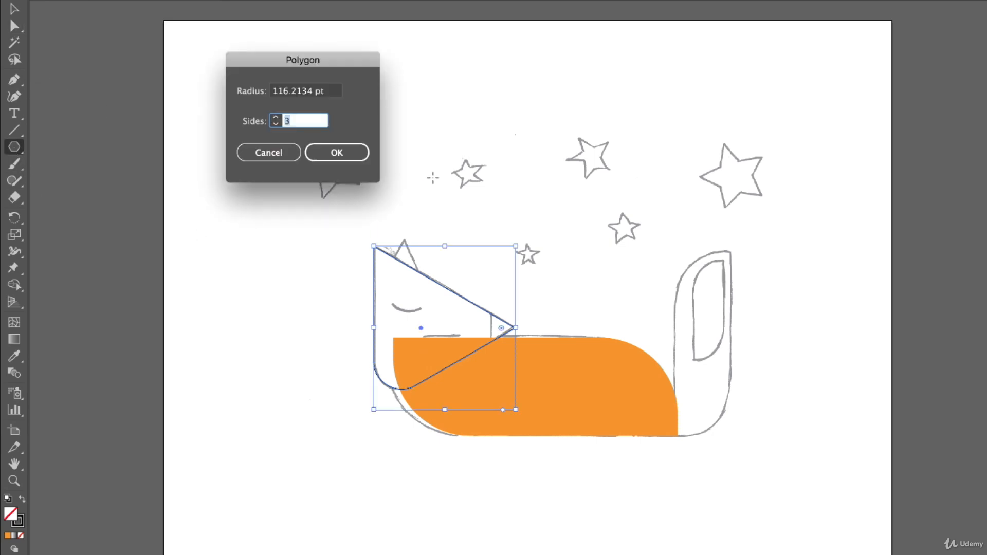
{"action": "left_click", "coordinate": [337, 153]}
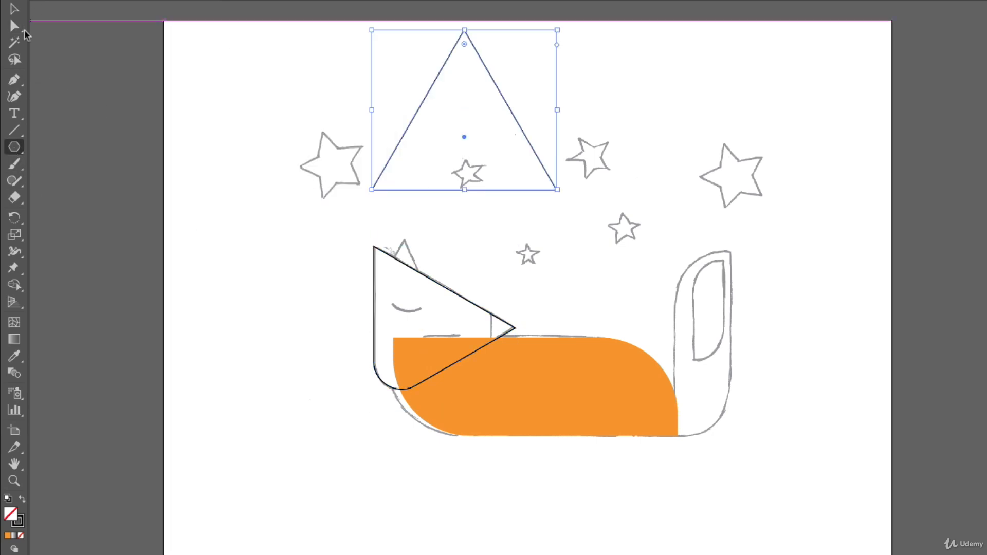
Step: Shrink the new triangle to nose size with its tip pointing right, and place it just above the snout's tip
{"action": "left_click", "coordinate": [21, 10]}
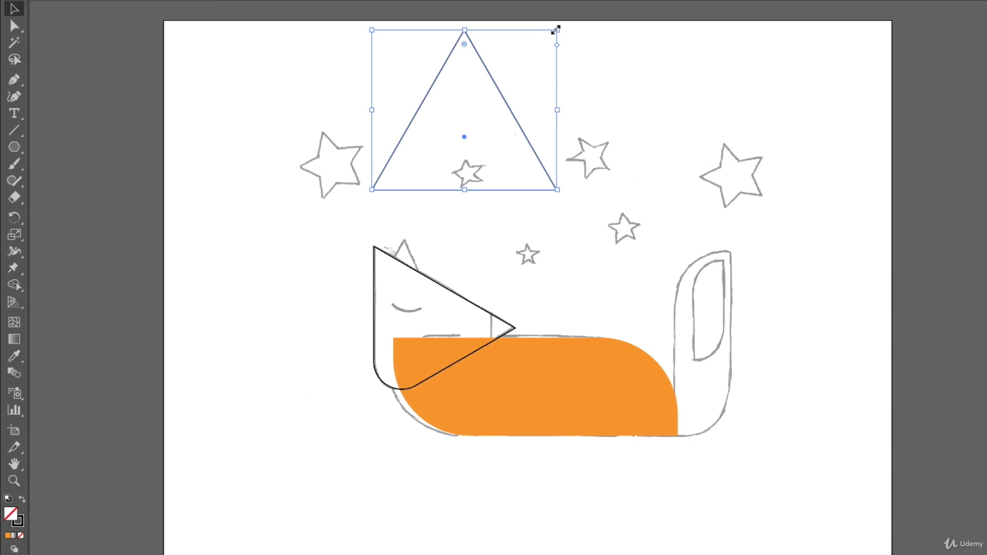
{"action": "left_click_drag", "start_coordinate": [559, 30], "coordinate": [476, 247]}
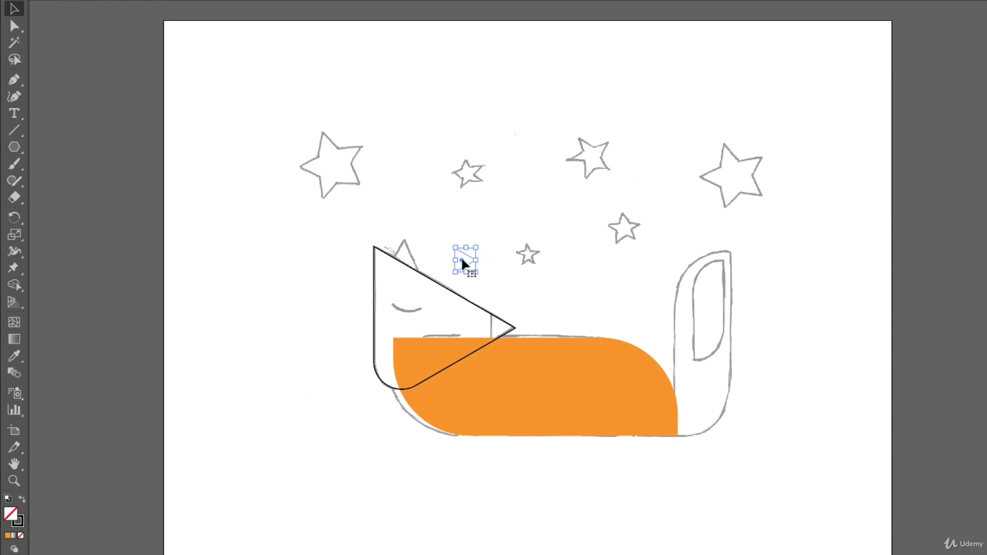
{"action": "left_click_drag", "start_coordinate": [461, 256], "coordinate": [512, 310]}
Step: Check whether Smart Guides is switched on
{"action": "left_click", "coordinate": [341, 0]}
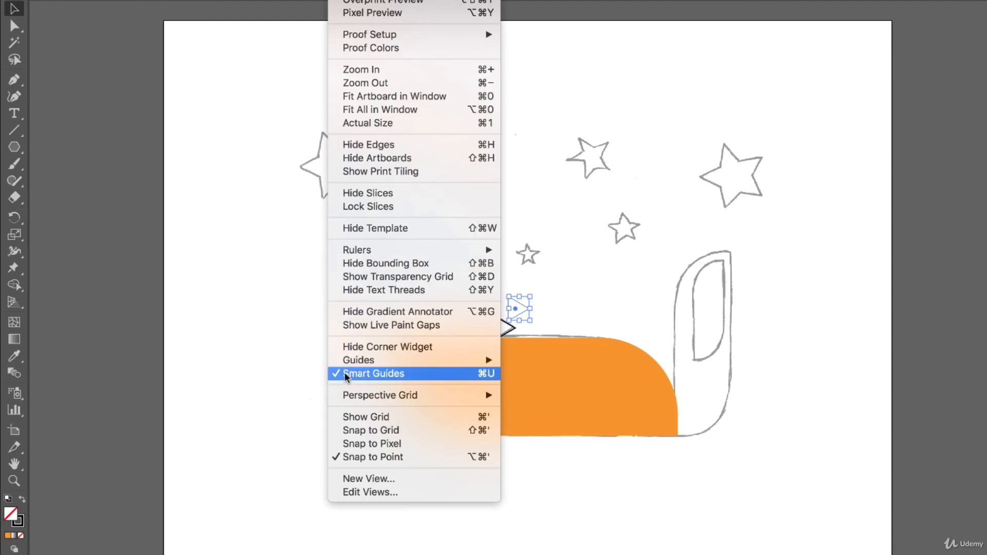
{"action": "left_click", "coordinate": [578, 300]}
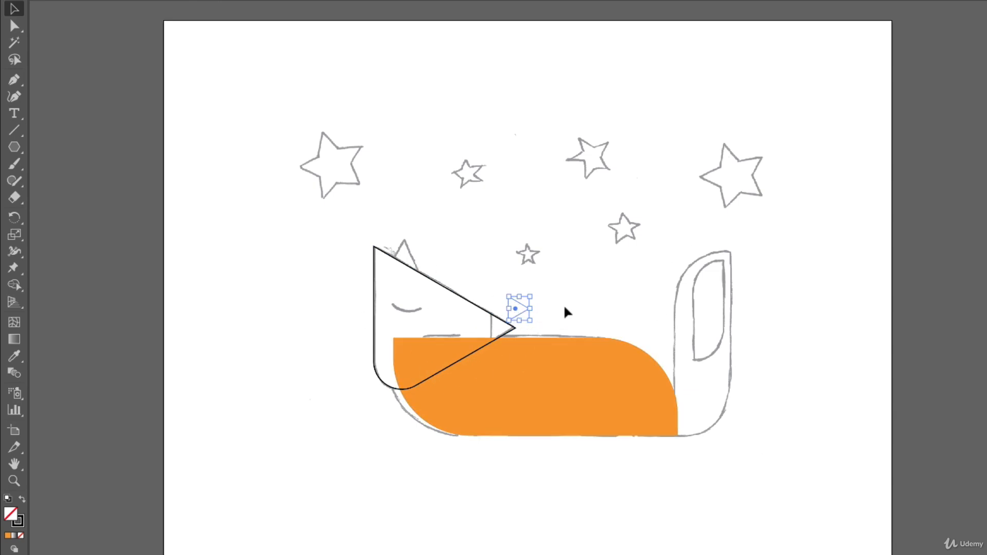
Step: Move the small nose triangle onto the snout so that its right-hand tip snaps to the head triangle's tip
{"action": "key", "text": "a"}
{"action": "key", "text": "ctrl+="}
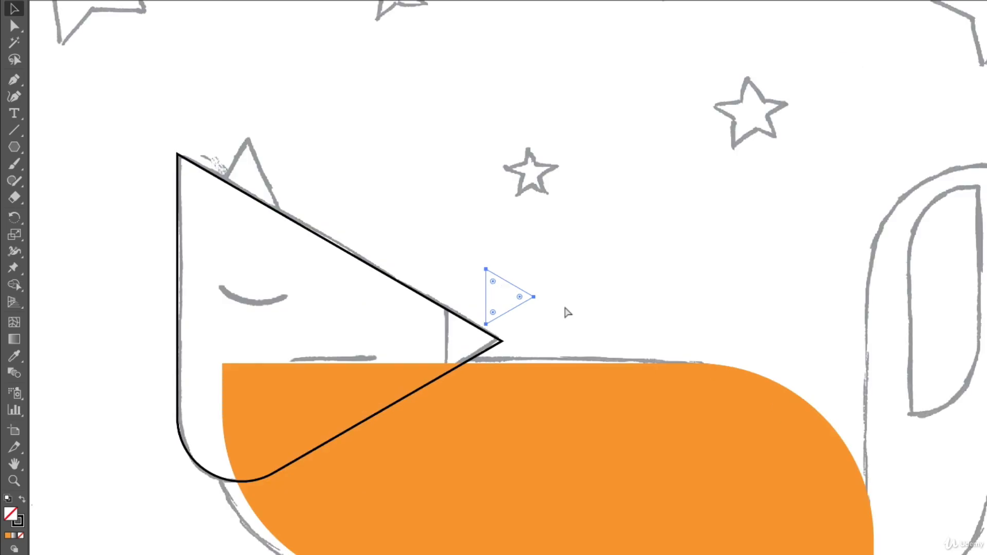
{"action": "key", "text": "ctrl+="}
{"action": "key", "text": "v"}
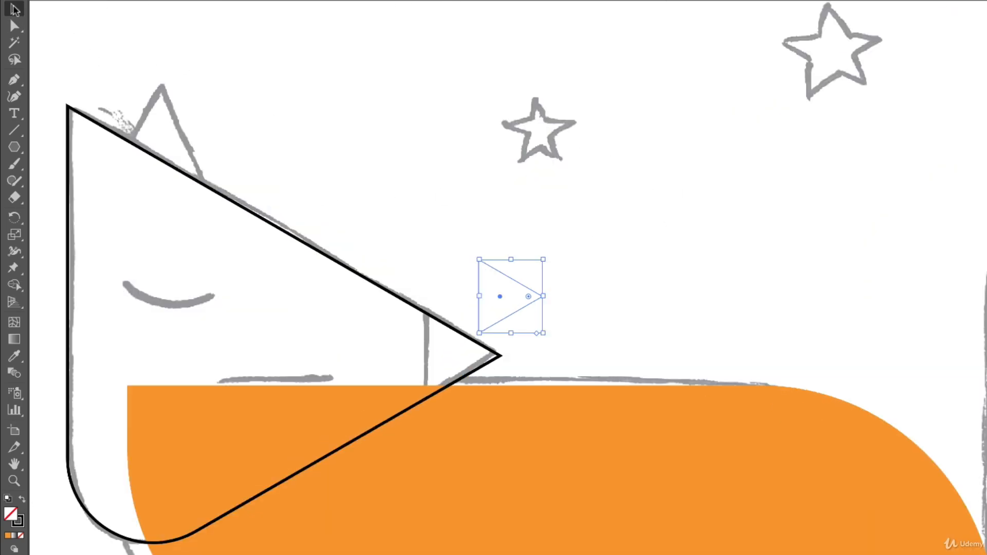
{"action": "left_click", "coordinate": [670, 266]}
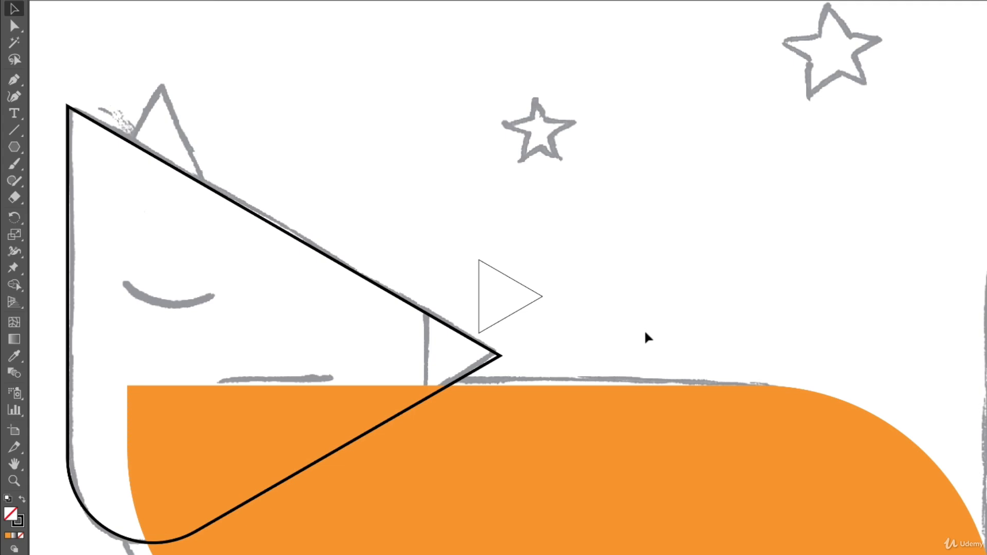
{"action": "left_click", "coordinate": [521, 309]}
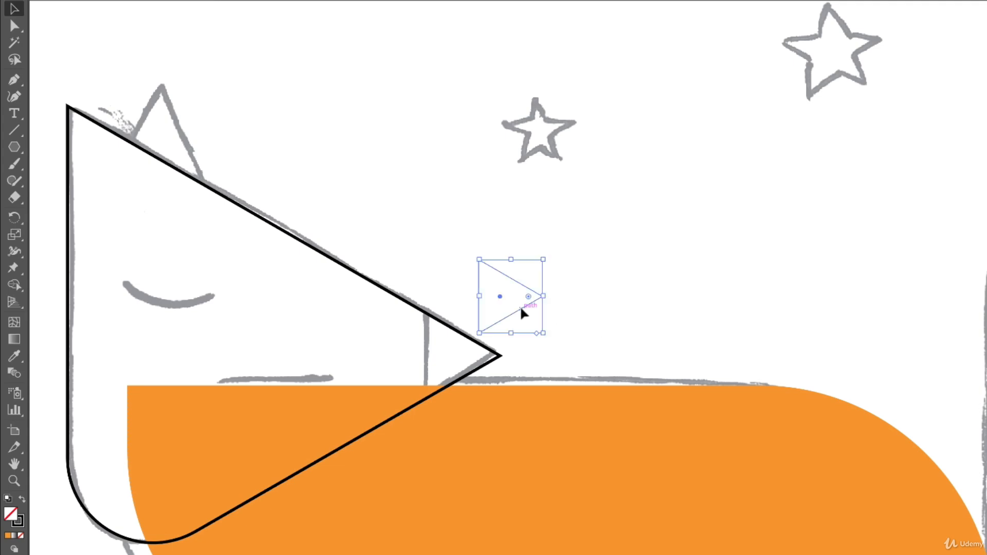
{"action": "left_click", "coordinate": [741, 235]}
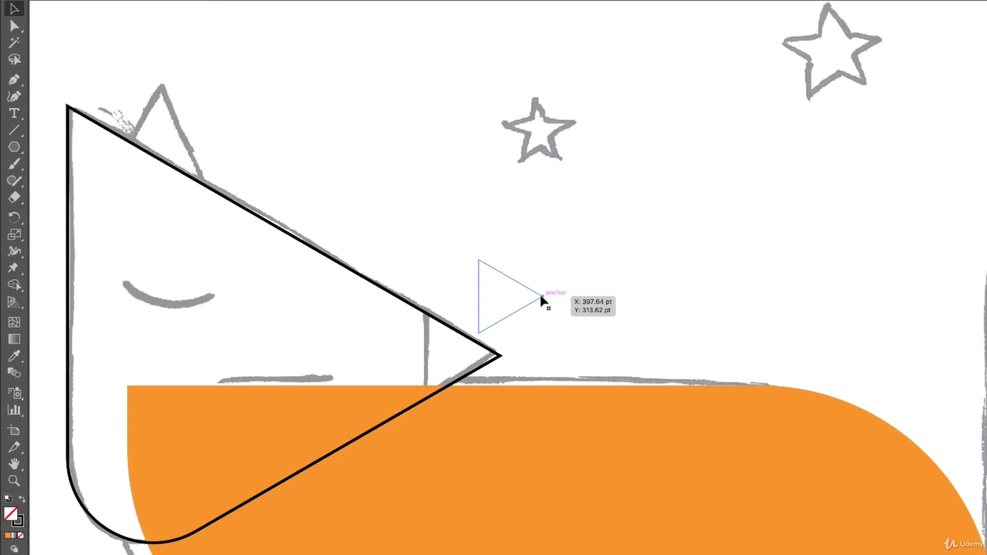
{"action": "left_click_drag", "start_coordinate": [540, 292], "coordinate": [500, 359]}
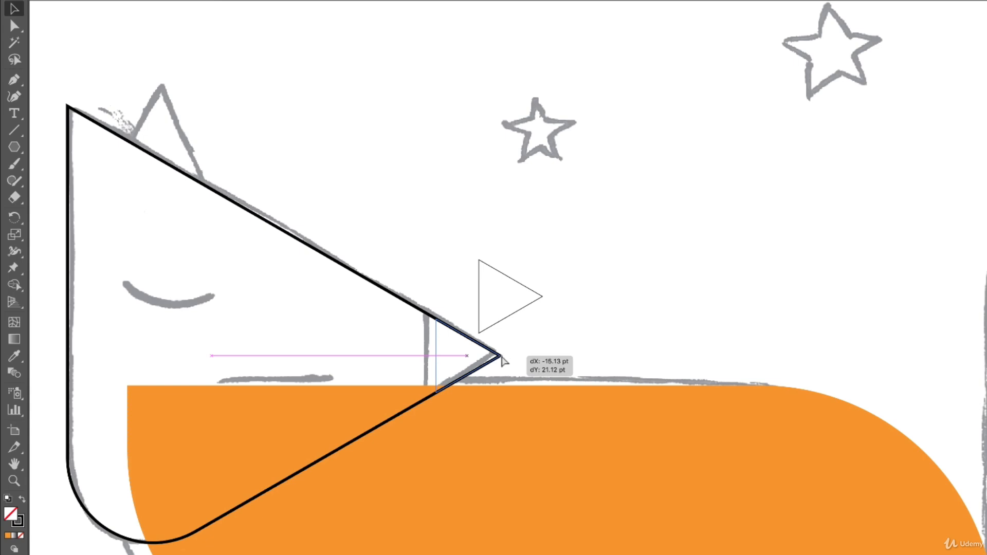
{"action": "left_click_drag", "start_coordinate": [502, 359], "coordinate": [501, 356]}
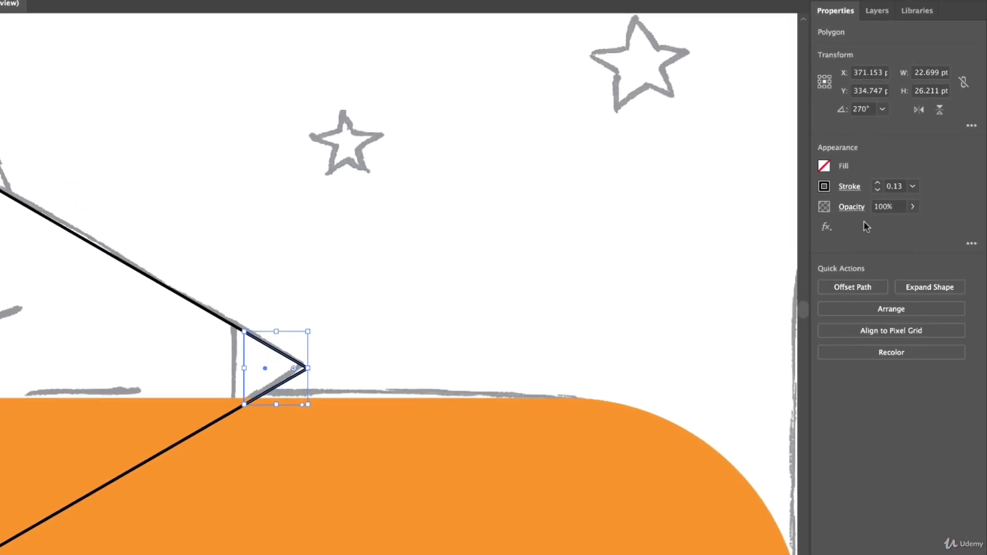
Step: Give the nose triangle a black fill and remove its stroke
{"action": "left_click", "coordinate": [824, 167]}
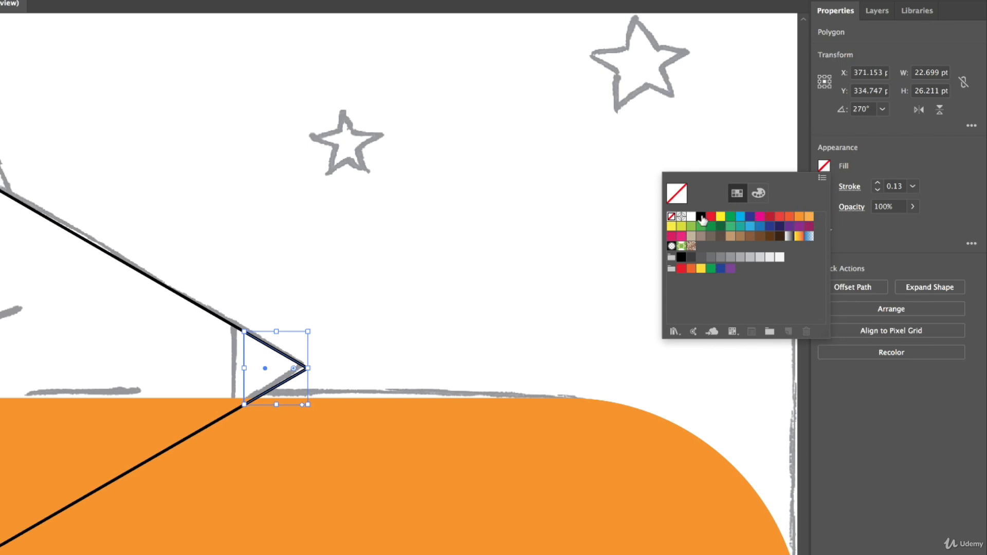
{"action": "left_click", "coordinate": [701, 216]}
{"action": "left_click", "coordinate": [824, 186]}
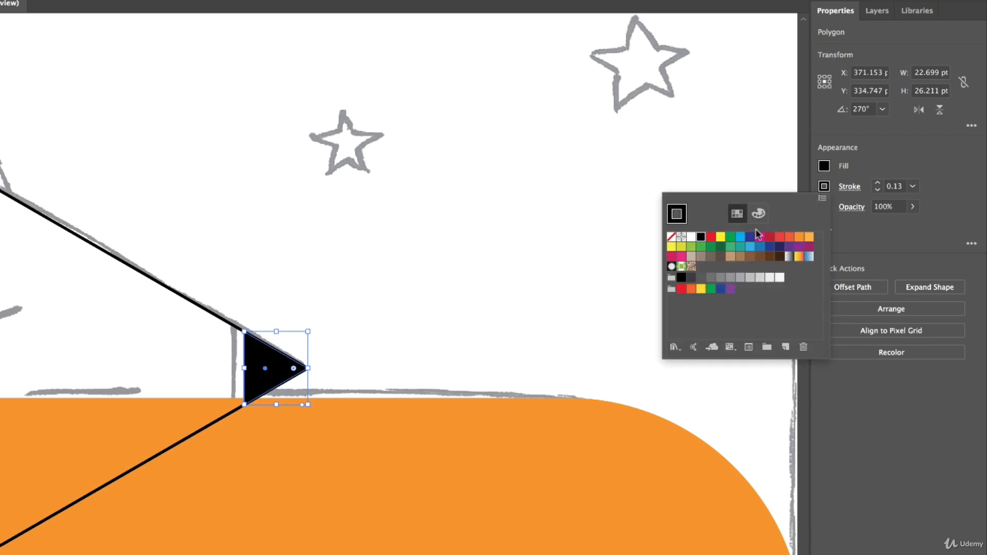
{"action": "left_click", "coordinate": [672, 237]}
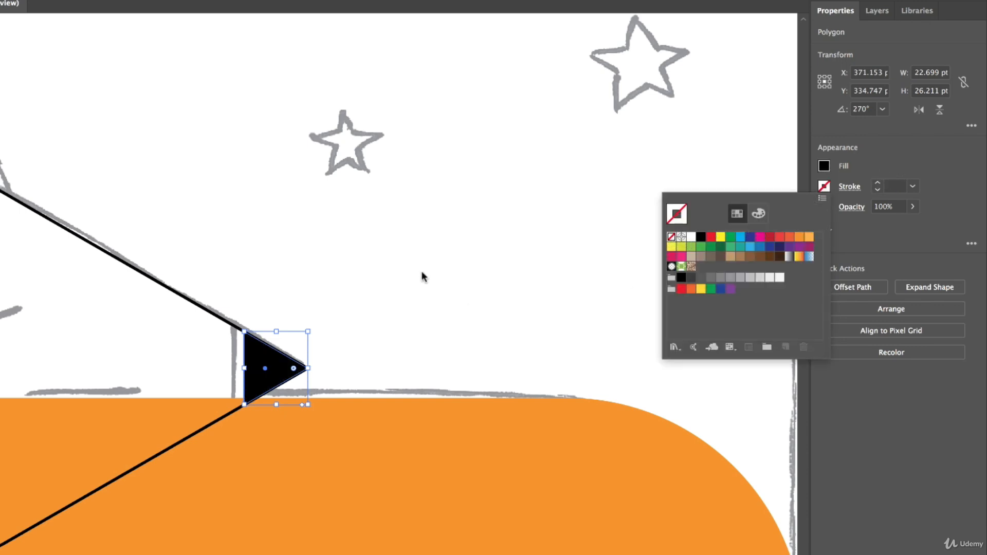
{"action": "left_click", "coordinate": [378, 289]}
Step: Remove the orange fill from the fox's body shape and give it a black stroke so the sketch shows through
{"action": "key", "text": "space"}
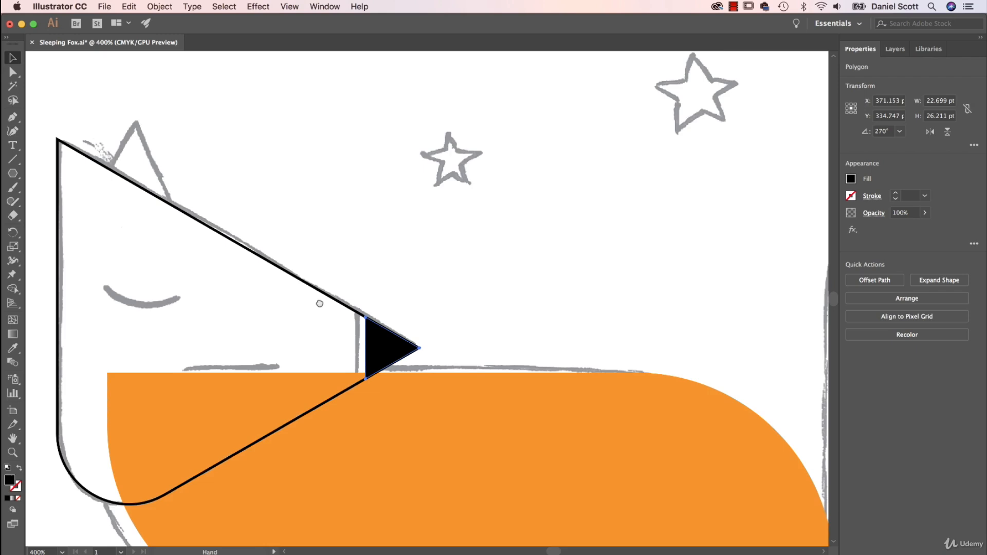
{"action": "left_click_drag", "start_coordinate": [319, 303], "coordinate": [401, 153]}
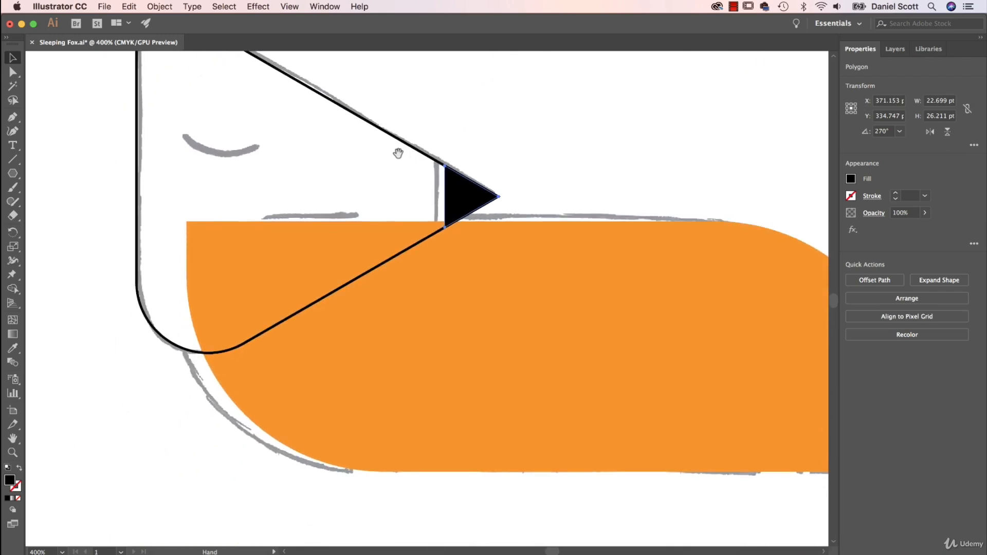
{"action": "left_click", "coordinate": [523, 332]}
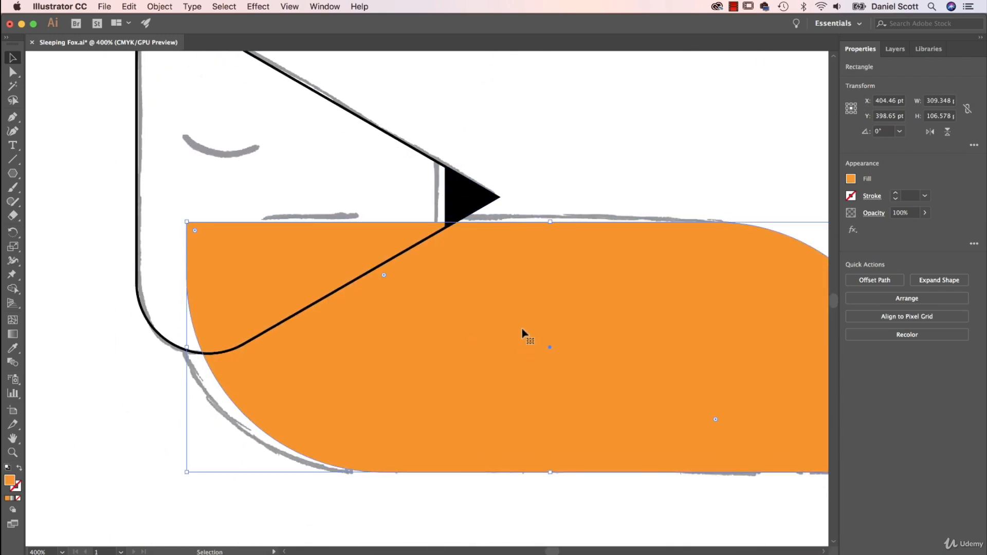
{"action": "left_click", "coordinate": [851, 178]}
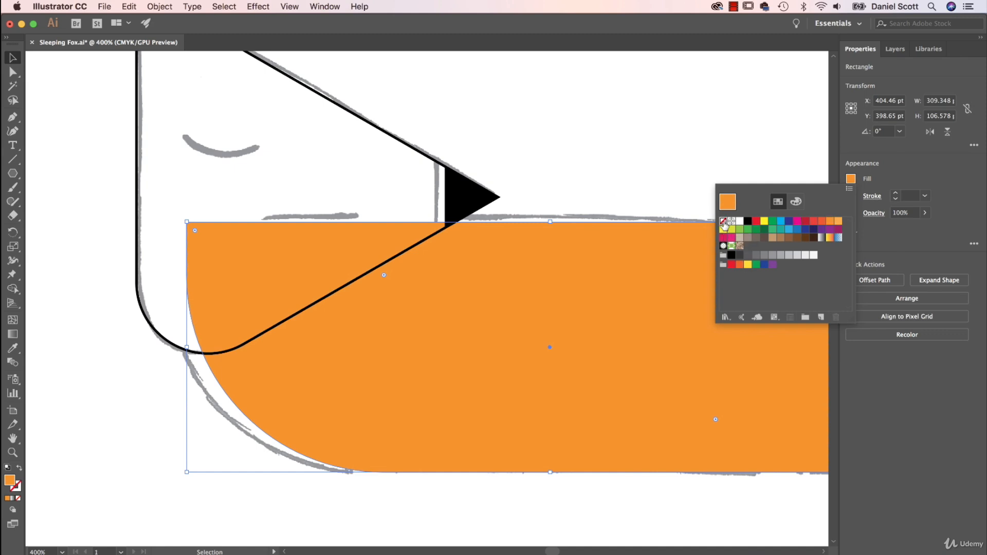
{"action": "left_click", "coordinate": [724, 223]}
{"action": "left_click", "coordinate": [903, 180]}
{"action": "left_click", "coordinate": [851, 196]}
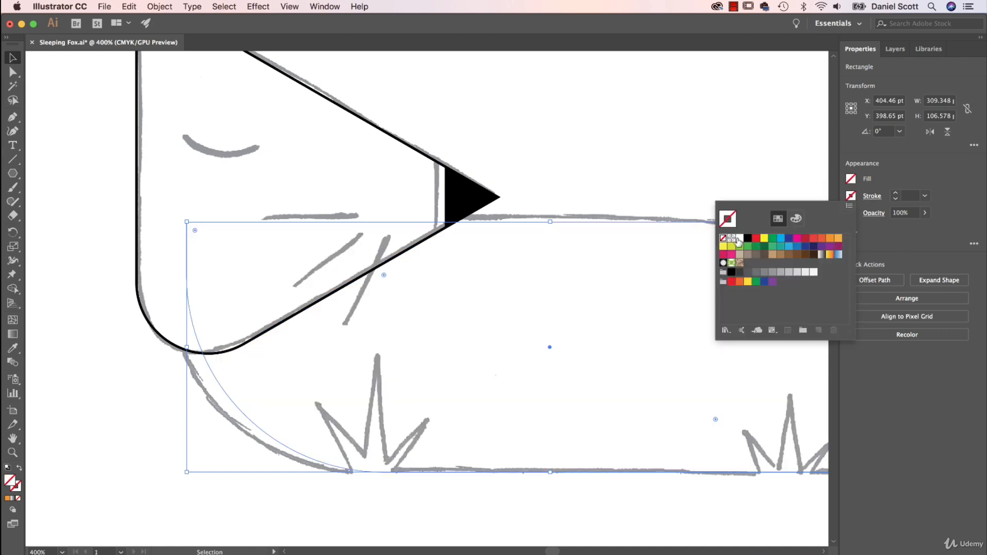
{"action": "left_click", "coordinate": [747, 238]}
{"action": "left_click", "coordinate": [647, 157]}
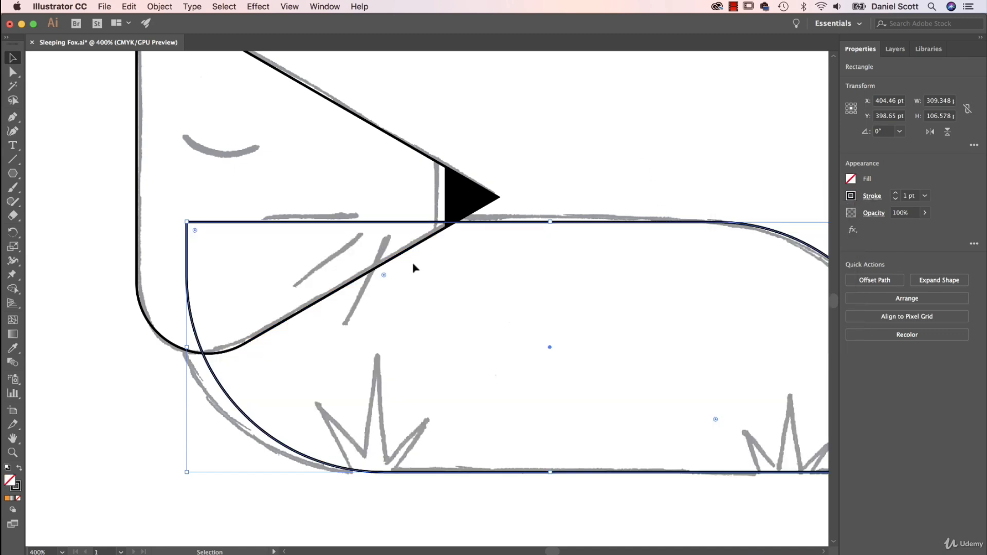
Step: Trace the three sketched straight strokes on the cheek with the Line Segment tool, making the horizontal one about 43 pt long
{"action": "left_click", "coordinate": [12, 160]}
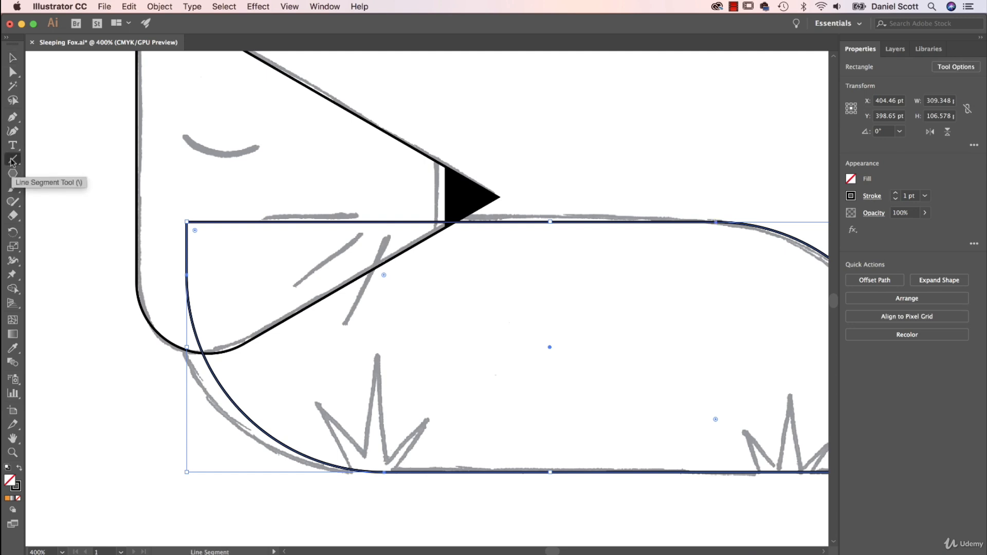
{"action": "mouse_move", "coordinate": [385, 233]}
{"action": "left_mouse_down"}
{"action": "mouse_move", "coordinate": [364, 315]}
{"action": "mouse_move", "coordinate": [348, 322]}
{"action": "left_mouse_up"}
{"action": "left_click_drag", "start_coordinate": [298, 283], "coordinate": [297, 284]}
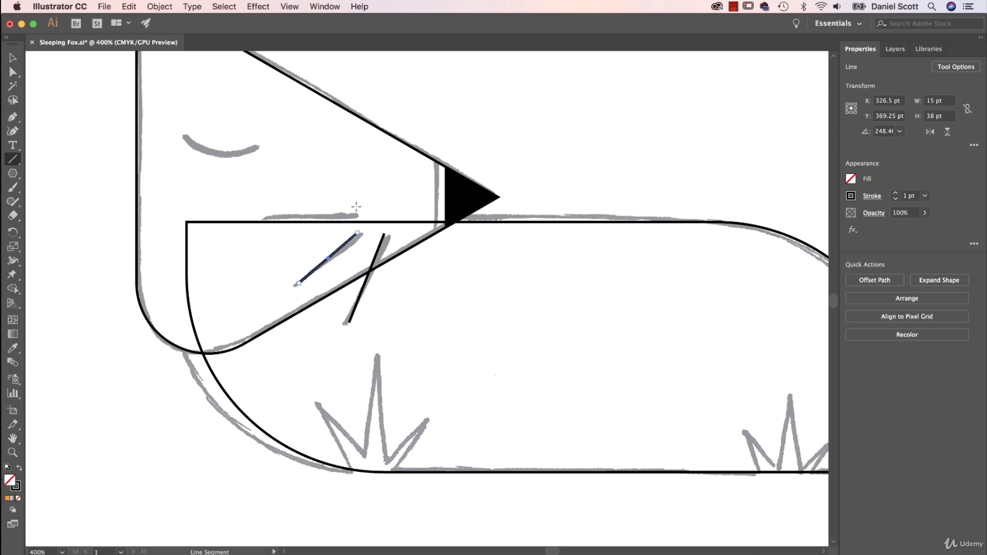
{"action": "left_click_drag", "start_coordinate": [362, 213], "coordinate": [260, 215]}
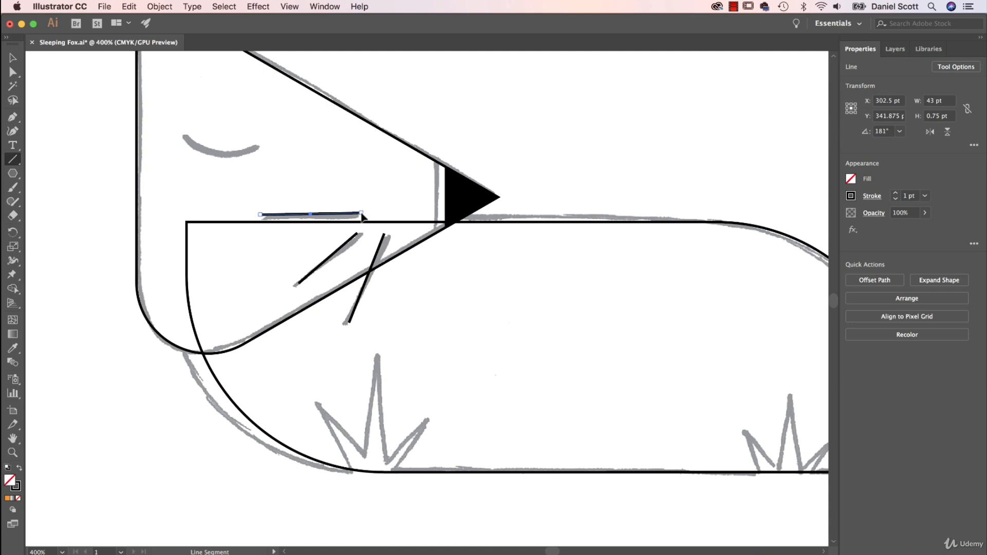
Step: Try drawing a line about 36 pt wide above the cheek strokes and starting others from existing end points, undoing the accidental changes
{"action": "left_click_drag", "start_coordinate": [361, 213], "coordinate": [306, 160]}
{"action": "key", "text": "super+z"}
{"action": "left_click_drag", "start_coordinate": [381, 183], "coordinate": [296, 136]}
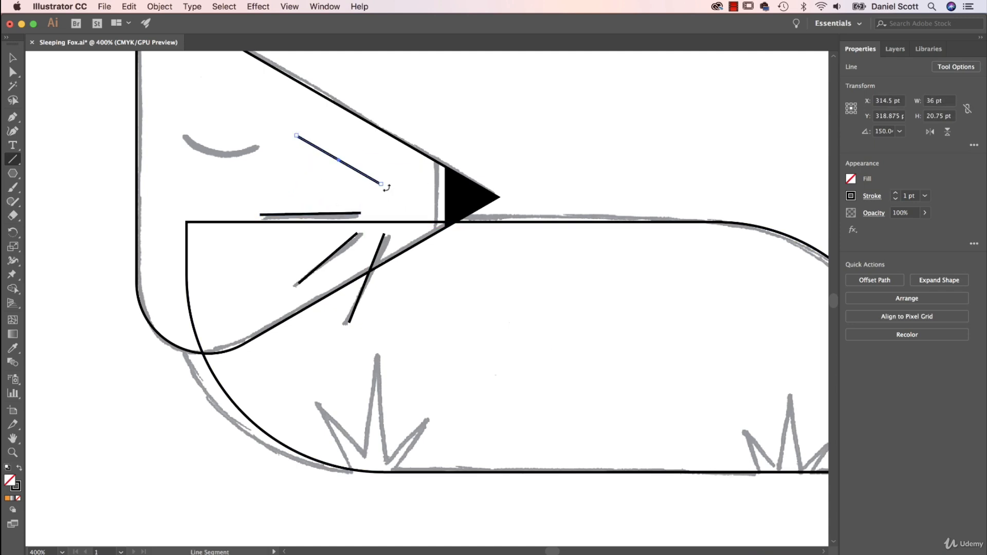
{"action": "left_click_drag", "start_coordinate": [381, 184], "coordinate": [366, 137]}
{"action": "key", "text": "super+z"}
{"action": "left_click", "coordinate": [13, 58]}
{"action": "left_click", "coordinate": [474, 113]}
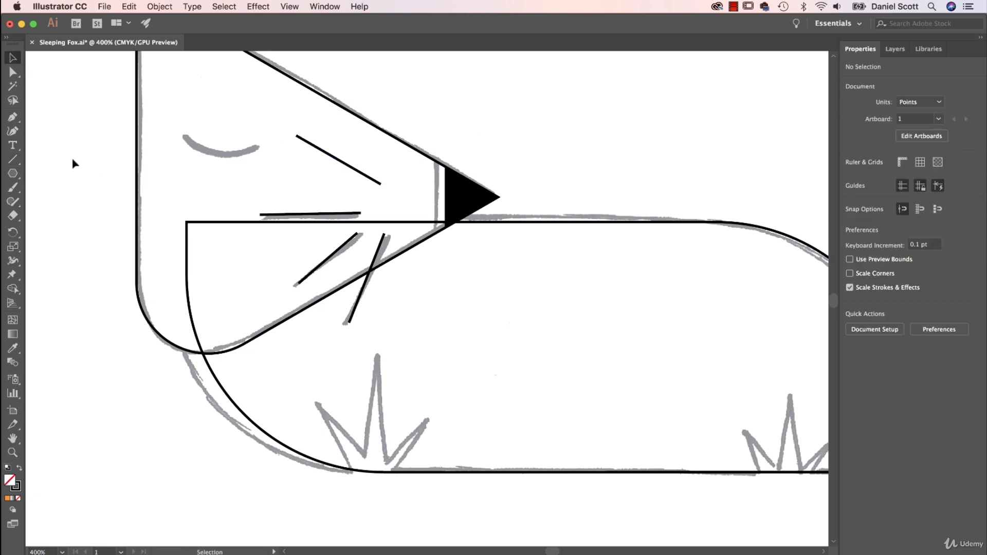
Step: Try adding two lines from the test line's lower end, deselecting before each one, and undo all the test lines
{"action": "left_click", "coordinate": [13, 159]}
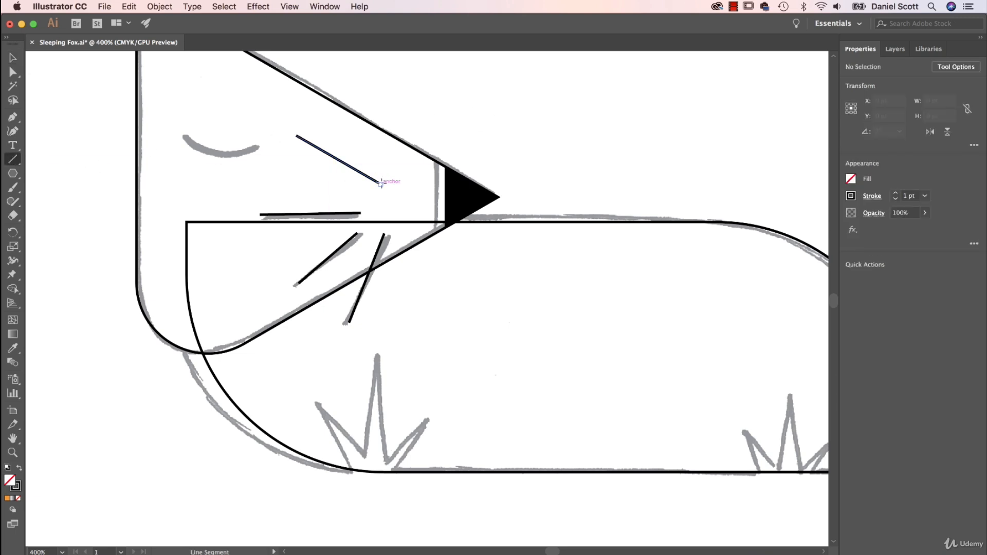
{"action": "left_click_drag", "start_coordinate": [380, 182], "coordinate": [345, 103]}
{"action": "left_click", "coordinate": [13, 58]}
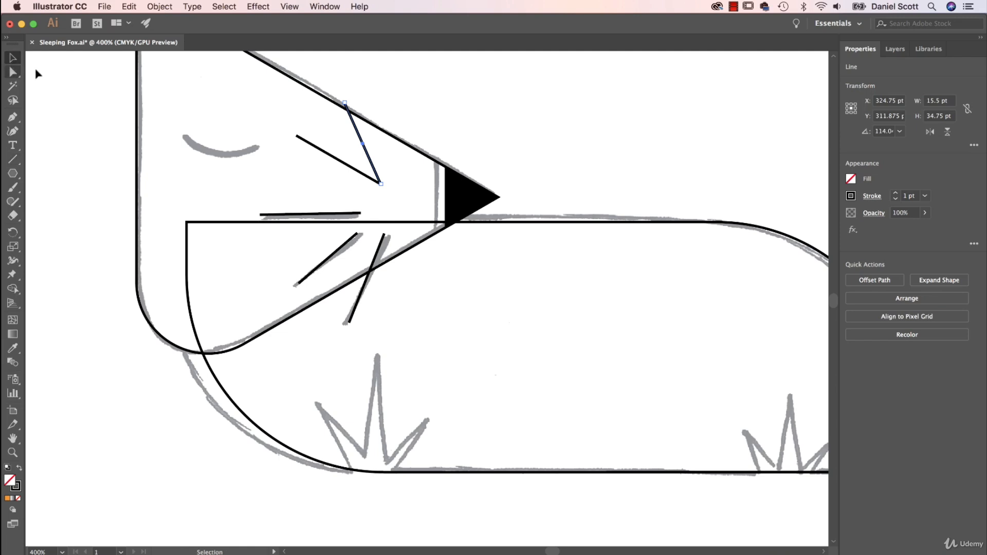
{"action": "left_click", "coordinate": [653, 106]}
{"action": "left_click", "coordinate": [13, 160]}
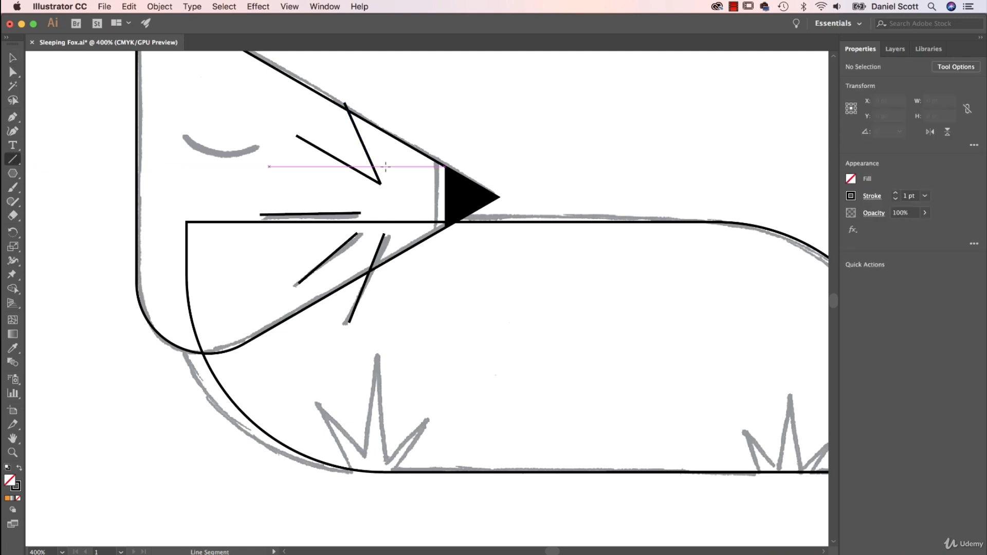
{"action": "left_click_drag", "start_coordinate": [381, 183], "coordinate": [402, 107]}
{"action": "key", "text": "super+z"}
{"action": "key", "text": "super+z"}
{"action": "key", "text": "super+z"}
{"action": "key", "text": "super+z"}
{"action": "key", "text": "super+z"}
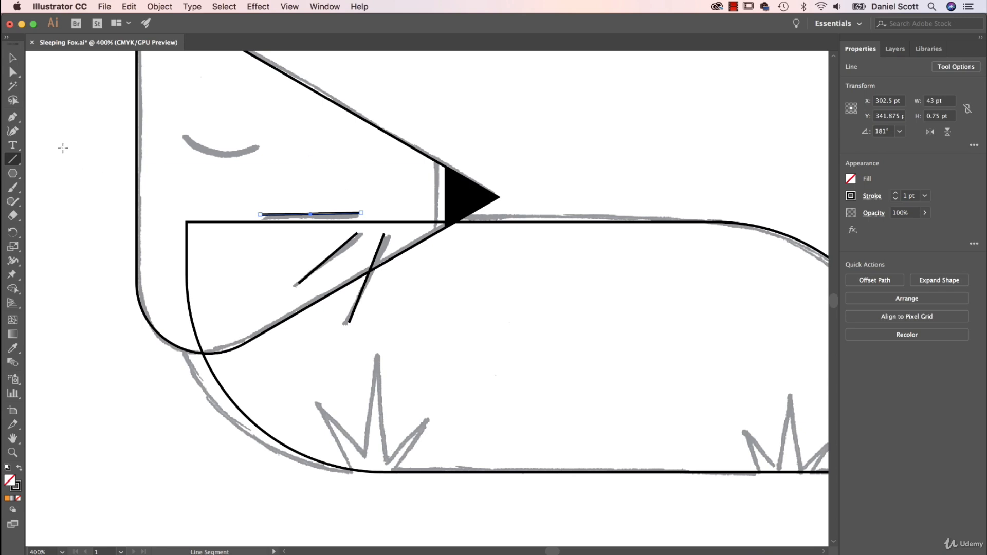
Step: Try a circle about 28 pt across over the sketched closed eye and delete it
{"action": "left_click", "coordinate": [13, 59]}
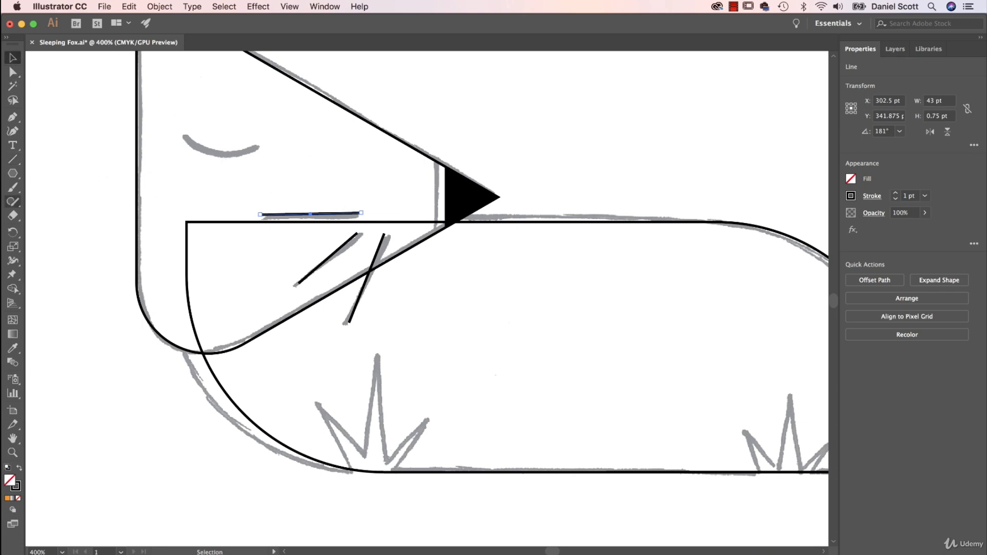
{"action": "left_click", "coordinate": [11, 173]}
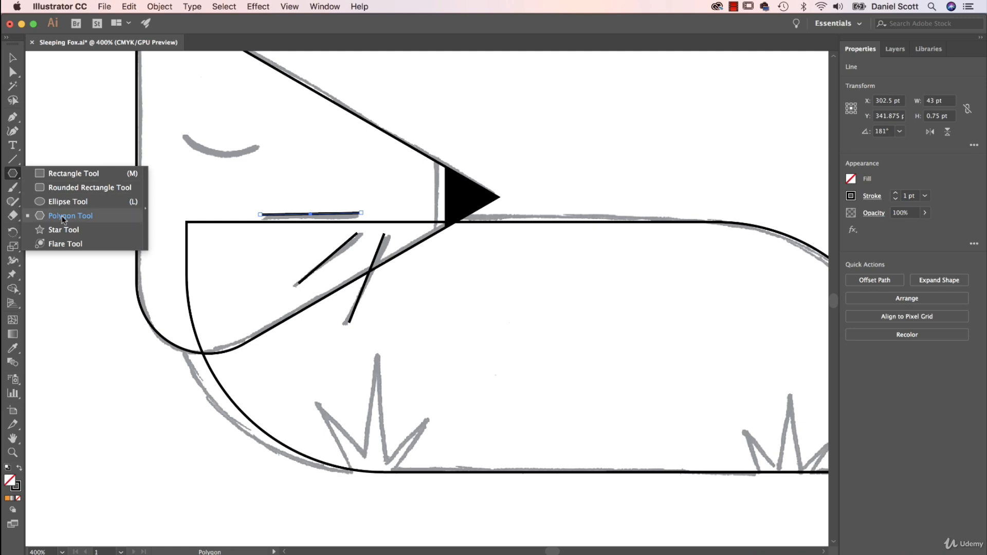
{"action": "left_click", "coordinate": [59, 202]}
{"action": "mouse_move", "coordinate": [193, 112]}
{"action": "left_mouse_down"}
{"action": "mouse_move", "coordinate": [260, 154]}
{"action": "mouse_move", "coordinate": [257, 179]}
{"action": "left_mouse_up"}
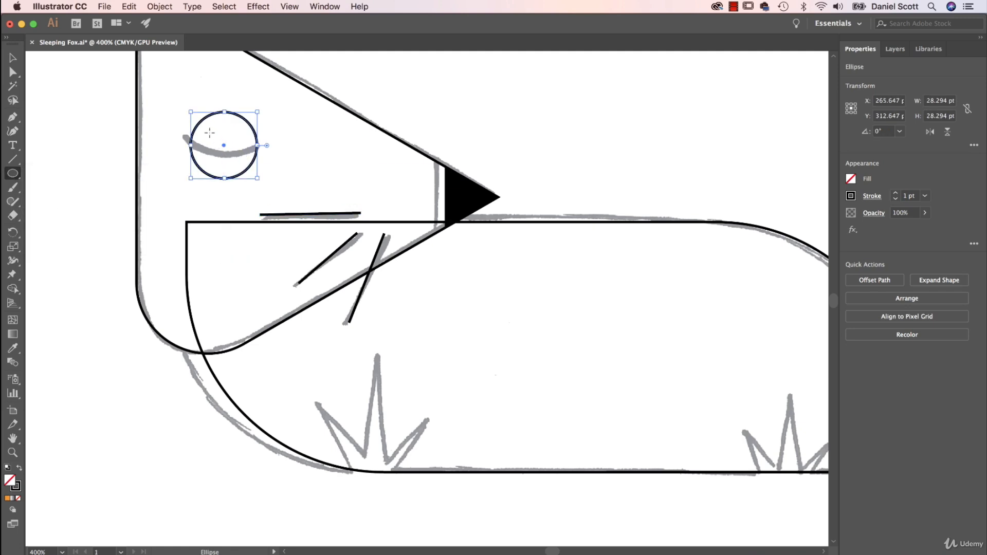
{"action": "key", "text": "Delete"}
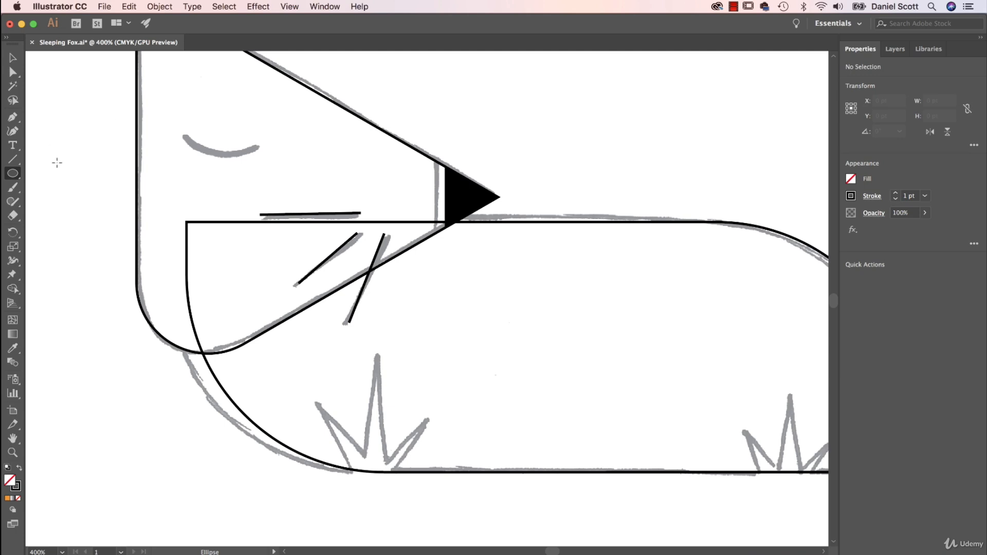
Step: Draw an arc with the Arc tool, and rotate, enlarge and position it along the sketched closed eye, about 30 pt wide
{"action": "left_click", "coordinate": [13, 160]}
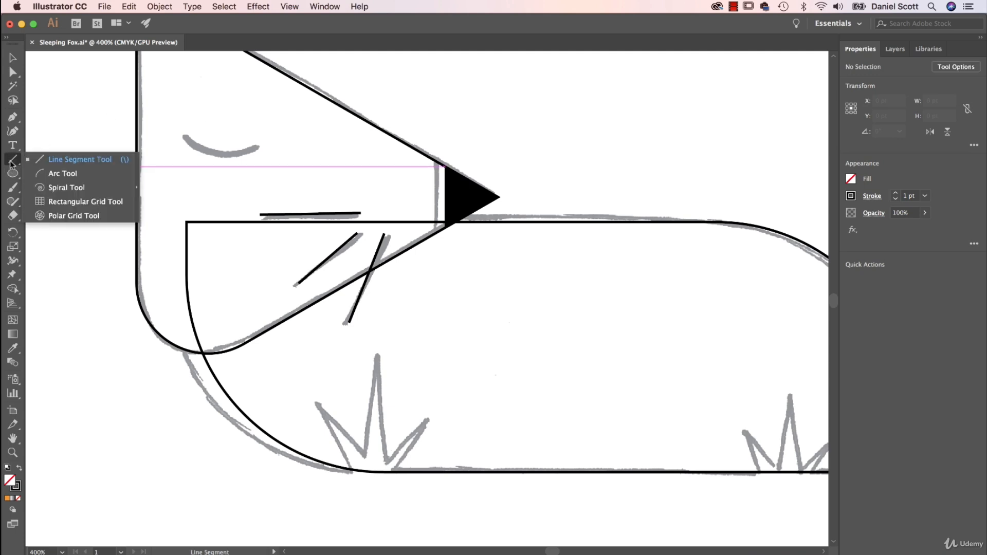
{"action": "left_click", "coordinate": [58, 174]}
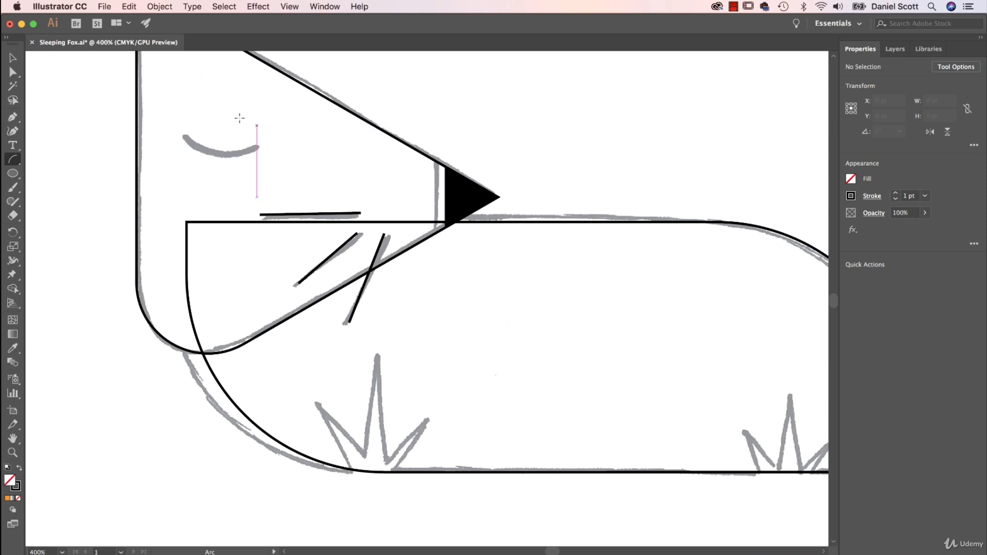
{"action": "left_click_drag", "start_coordinate": [204, 101], "coordinate": [249, 144]}
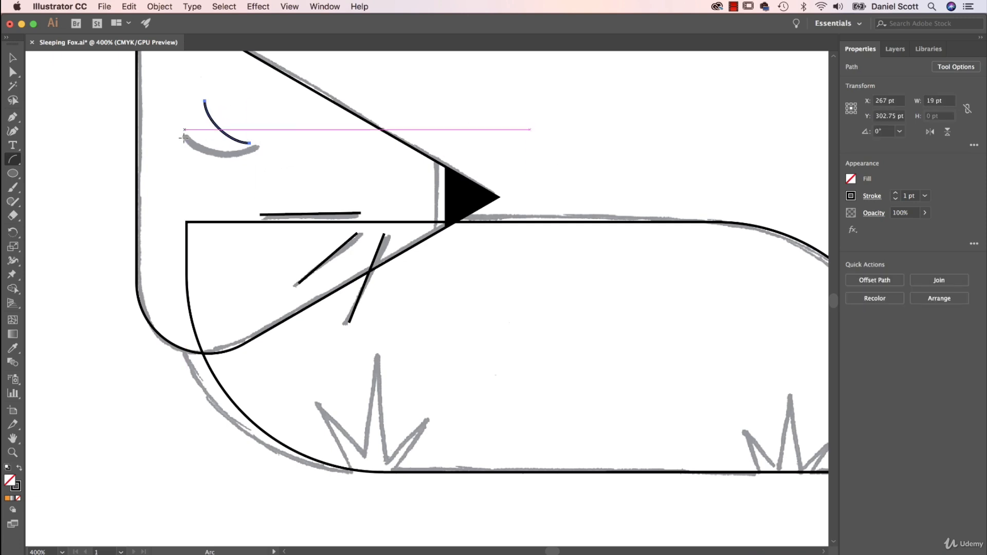
{"action": "key", "text": "super+z"}
{"action": "left_click_drag", "start_coordinate": [207, 94], "coordinate": [253, 129]}
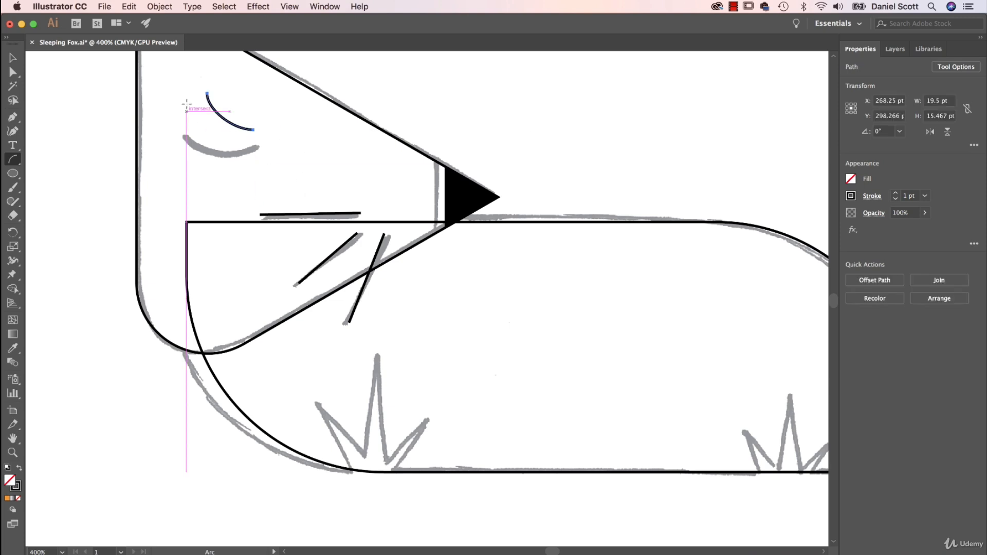
{"action": "left_click", "coordinate": [13, 57]}
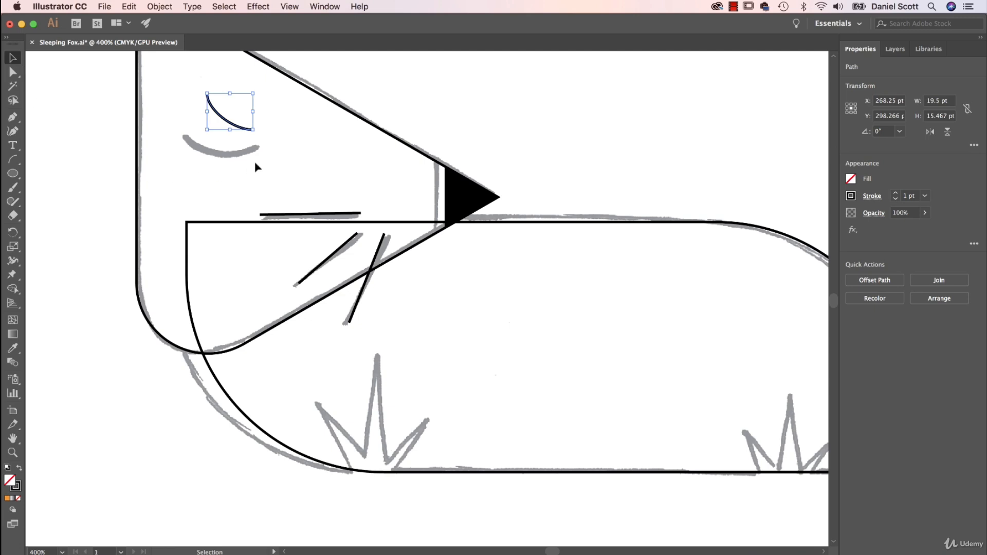
{"action": "mouse_move", "coordinate": [256, 136]}
{"action": "left_mouse_down"}
{"action": "mouse_move", "coordinate": [273, 114]}
{"action": "mouse_move", "coordinate": [246, 149]}
{"action": "mouse_move", "coordinate": [273, 144]}
{"action": "mouse_move", "coordinate": [234, 160]}
{"action": "left_mouse_up"}
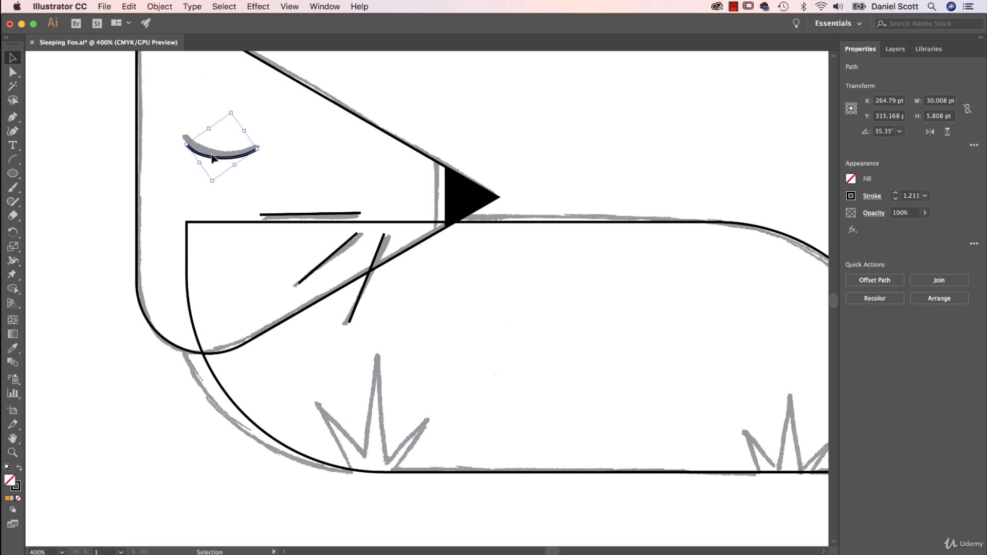
Step: Nudge the closed-eye arc up slightly along the sketched eye
{"action": "key", "text": "Up"}
{"action": "key", "text": "Up"}
{"action": "key", "text": "Up"}
{"action": "key", "text": "Up"}
{"action": "key", "text": "Up"}
{"action": "key", "text": "Up"}
Step: Set the stroke weight of the steepest cheek line, nearest the nose, to 5 pt
{"action": "left_click", "coordinate": [344, 214]}
{"action": "left_click", "coordinate": [344, 246]}
{"action": "left_click", "coordinate": [377, 252]}
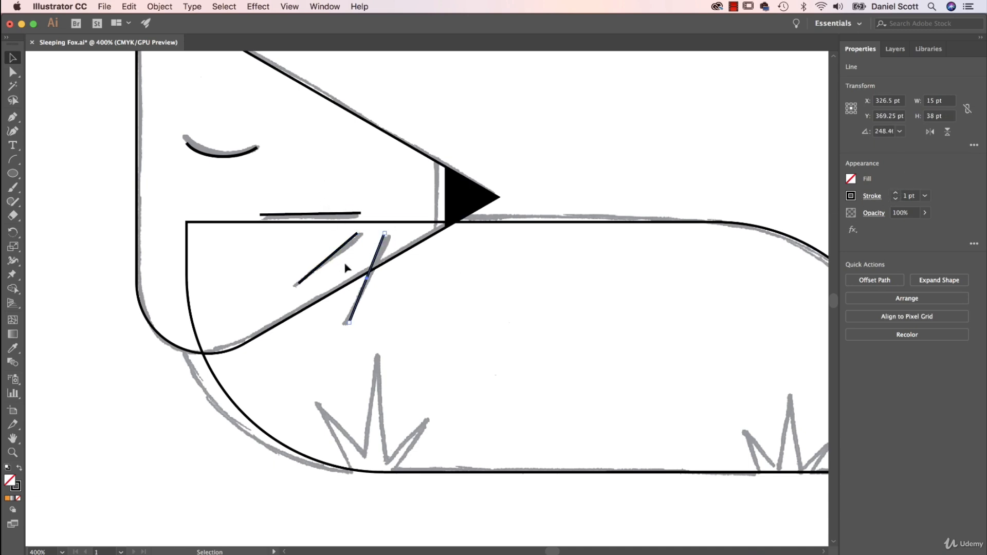
{"action": "left_click", "coordinate": [895, 195]}
{"action": "left_click", "coordinate": [895, 195]}
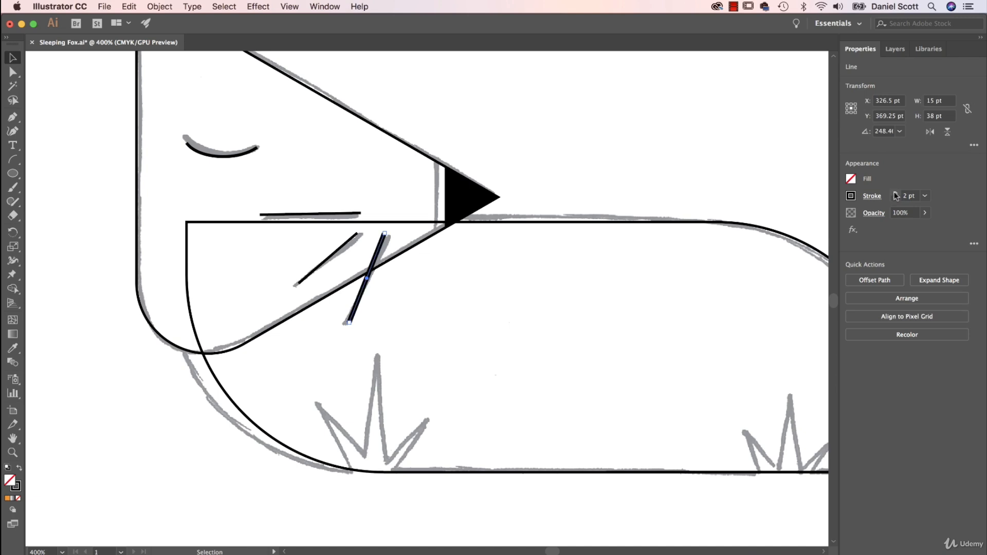
{"action": "left_click", "coordinate": [895, 194]}
{"action": "left_click", "coordinate": [896, 194]}
{"action": "left_click", "coordinate": [895, 195]}
{"action": "left_click", "coordinate": [896, 194]}
{"action": "left_click", "coordinate": [896, 194]}
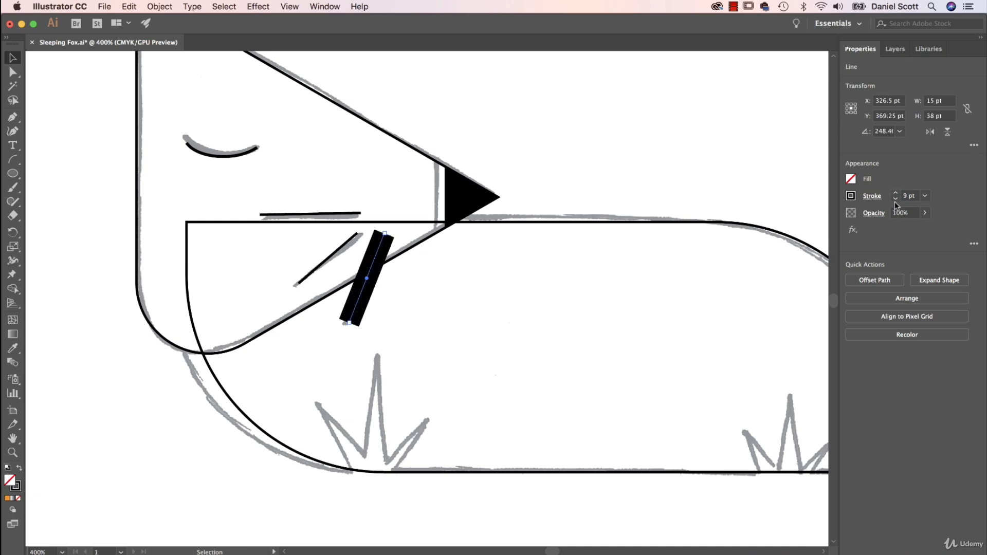
{"action": "left_click", "coordinate": [895, 200]}
{"action": "left_click", "coordinate": [895, 200]}
{"action": "left_click", "coordinate": [895, 200]}
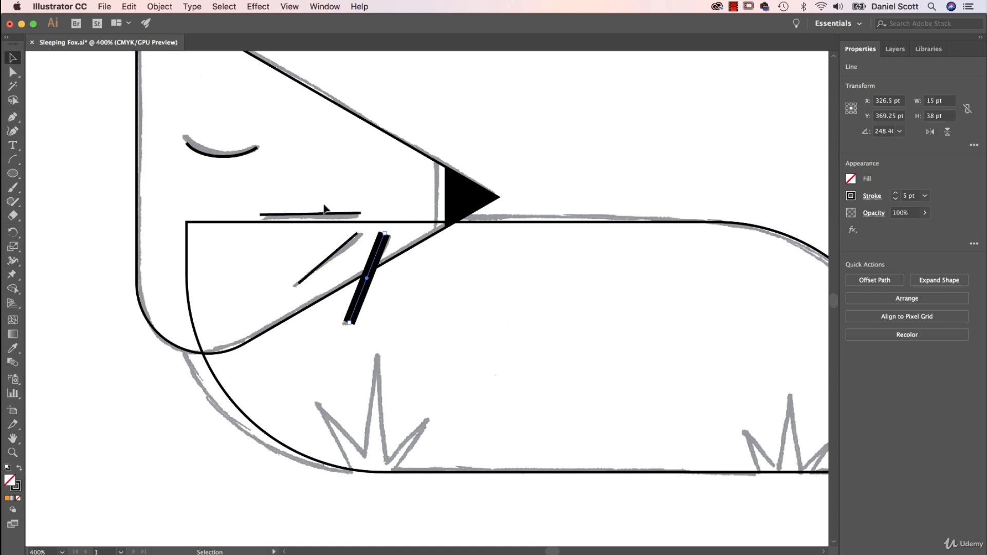
Step: Set the stroke weight of the other two cheek lines and the eye arc together to 5 pt, and deselect them
{"action": "left_click", "coordinate": [335, 252]}
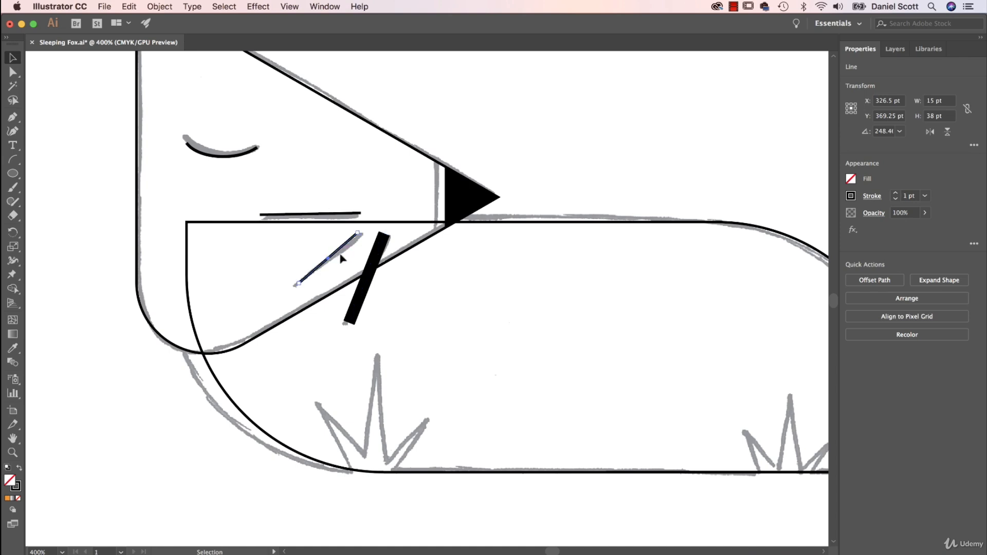
{"action": "left_click", "coordinate": [344, 215], "text": "shift"}
{"action": "left_click", "coordinate": [238, 155], "text": "shift"}
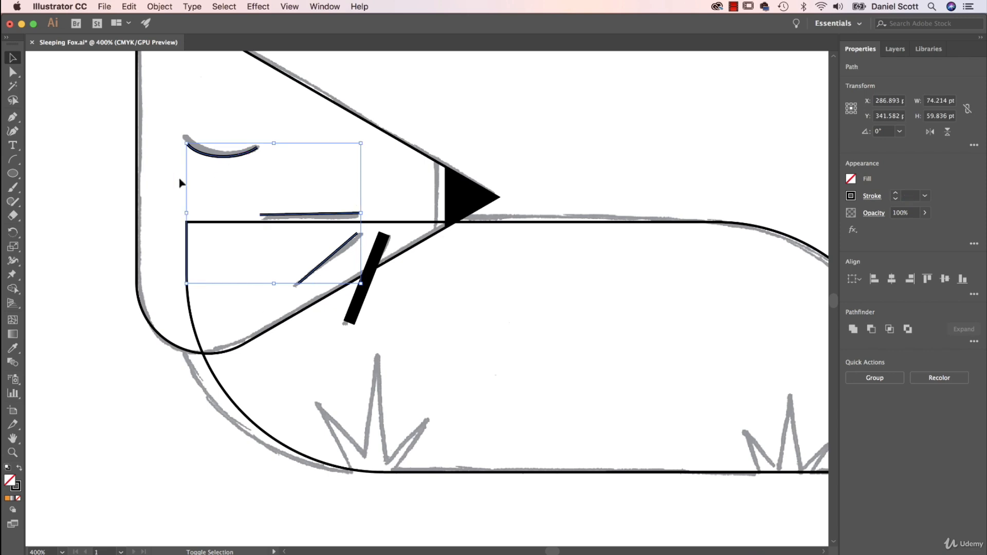
{"action": "left_click", "coordinate": [895, 195]}
{"action": "left_click", "coordinate": [896, 195]}
{"action": "left_click", "coordinate": [896, 195]}
{"action": "left_click", "coordinate": [896, 194]}
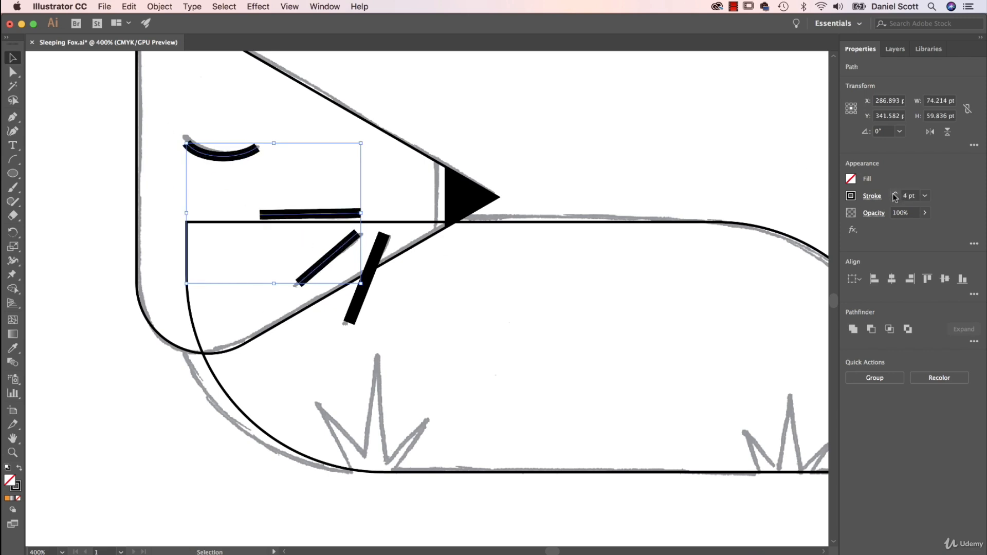
{"action": "left_click", "coordinate": [895, 194]}
{"action": "left_click", "coordinate": [896, 194]}
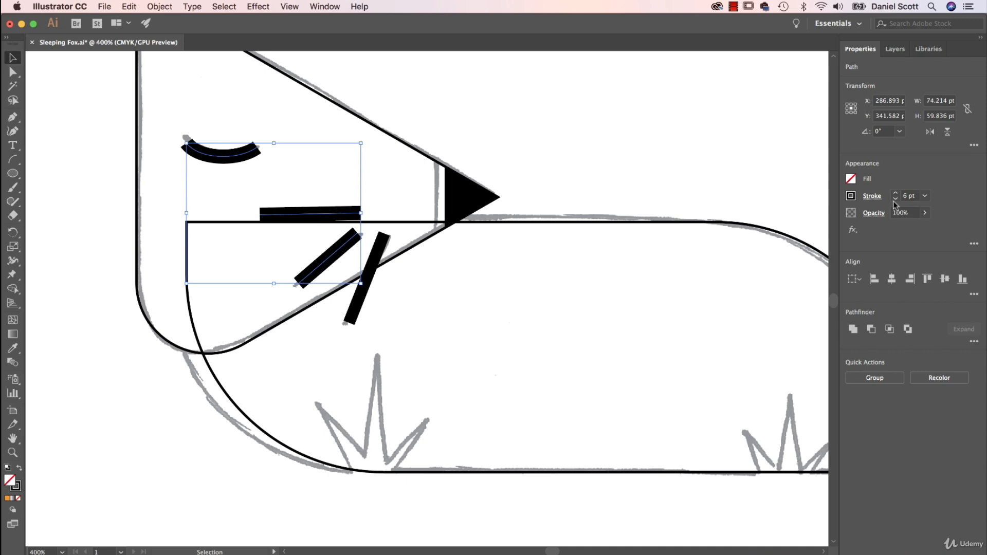
{"action": "left_click", "coordinate": [895, 200]}
{"action": "left_click", "coordinate": [565, 135]}
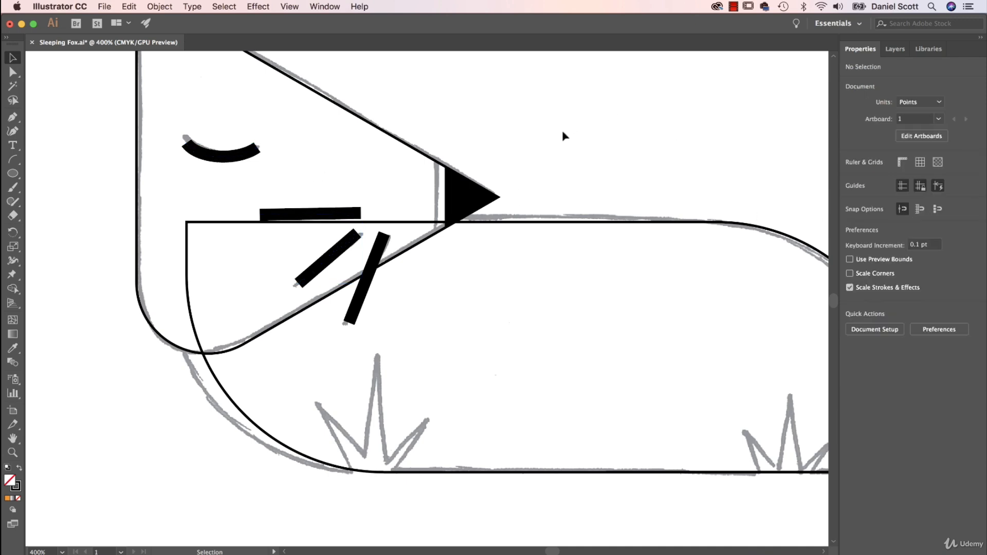
Step: Remove the stroke from the fox's rounded body shape and fill it with orange
{"action": "key", "text": "super+minus"}
{"action": "key", "text": "super+minus"}
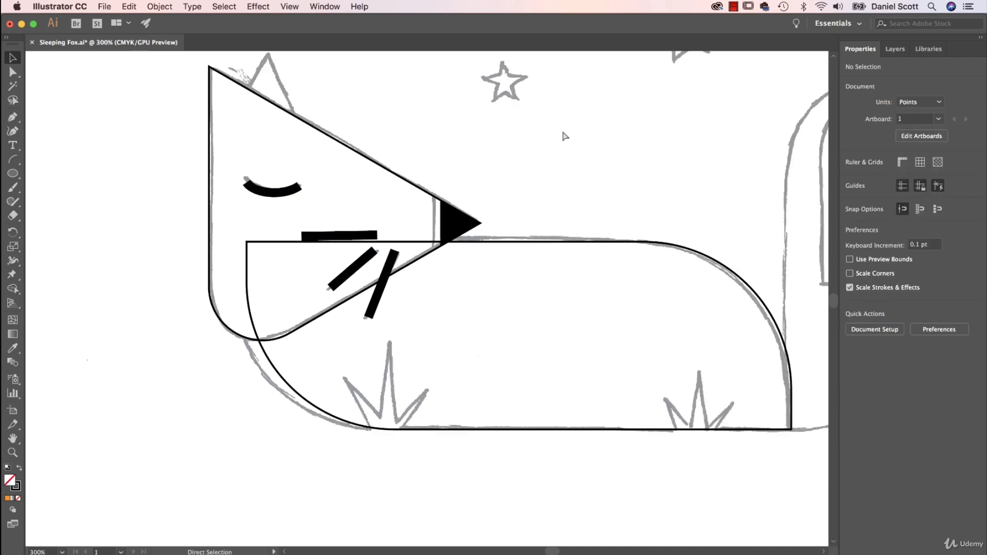
{"action": "left_click", "coordinate": [522, 261]}
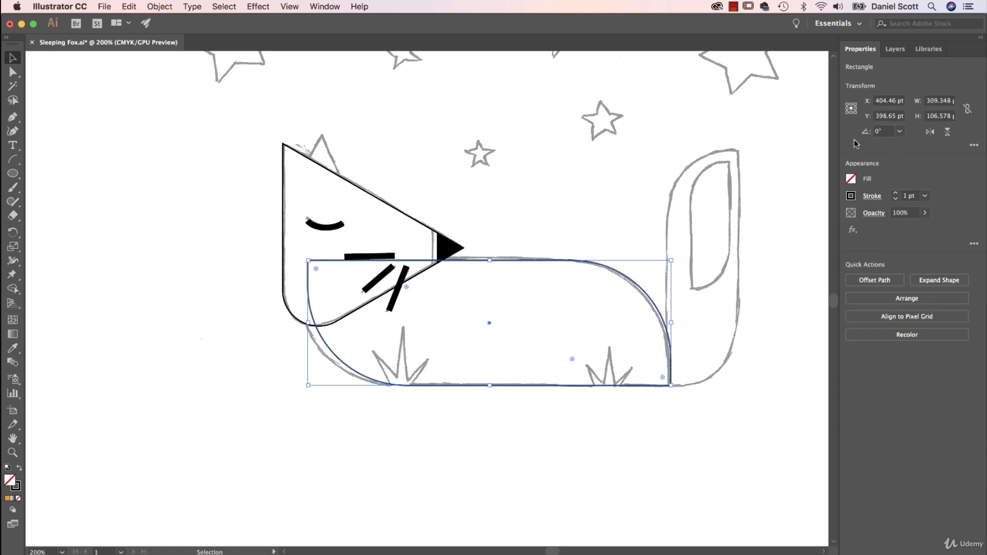
{"action": "left_click", "coordinate": [851, 198]}
{"action": "left_click", "coordinate": [724, 239]}
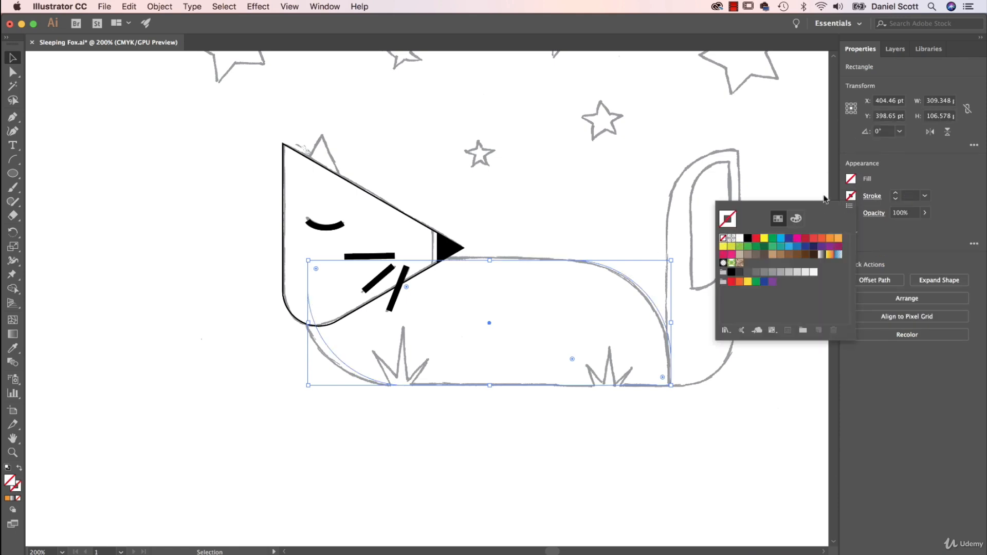
{"action": "left_click", "coordinate": [851, 179]}
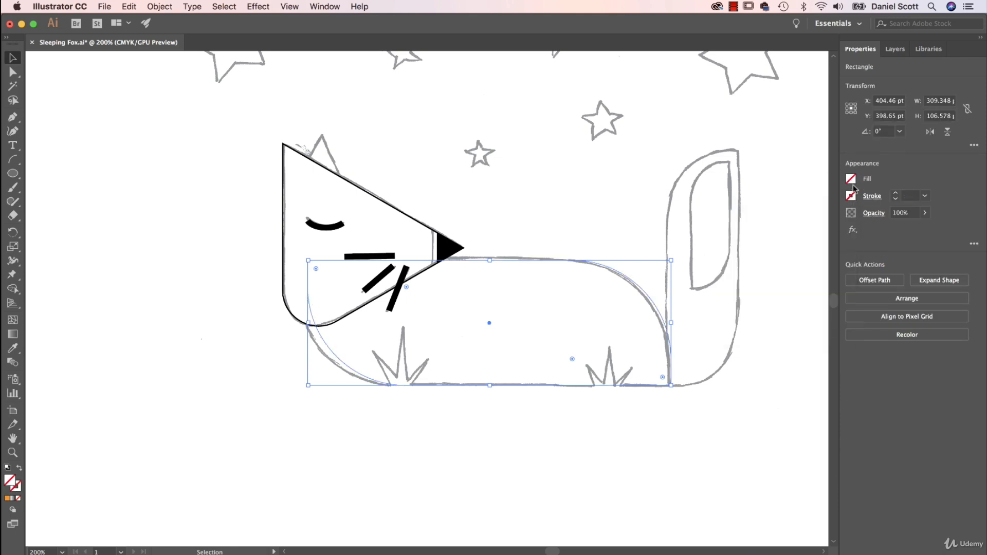
{"action": "left_click", "coordinate": [851, 180]}
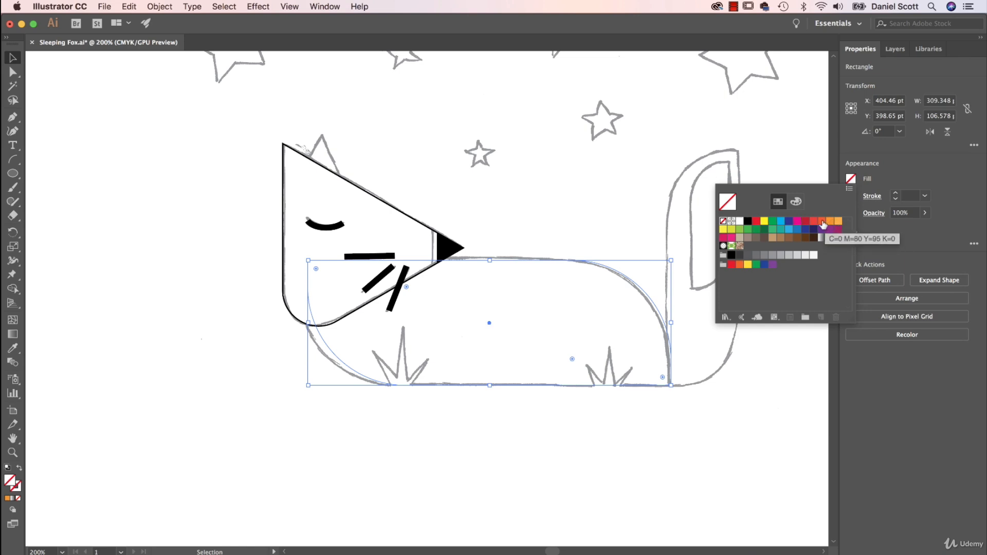
{"action": "left_click", "coordinate": [830, 221]}
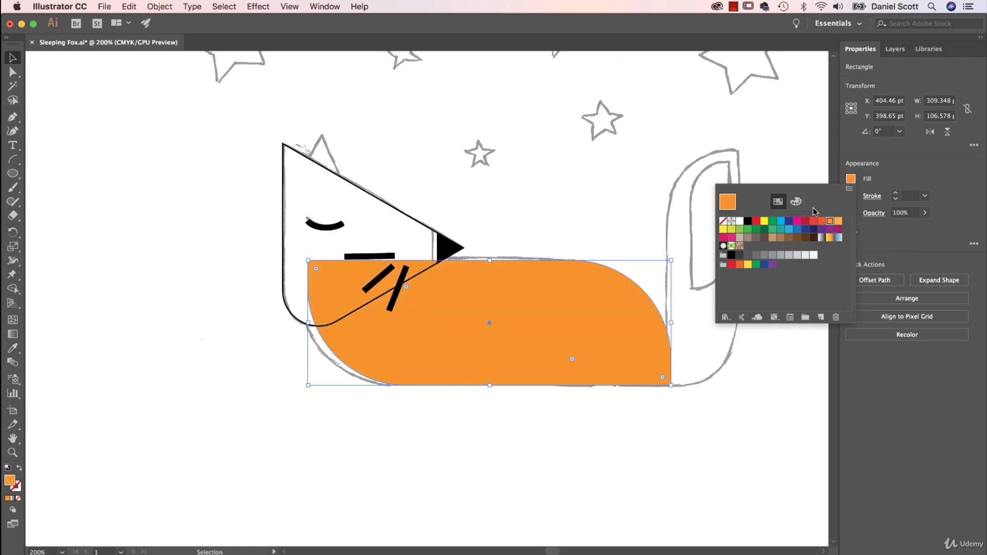
Step: Remove the stroke from the fox's triangular head, fill it with a lighter orange, and deselect it
{"action": "left_click", "coordinate": [411, 222]}
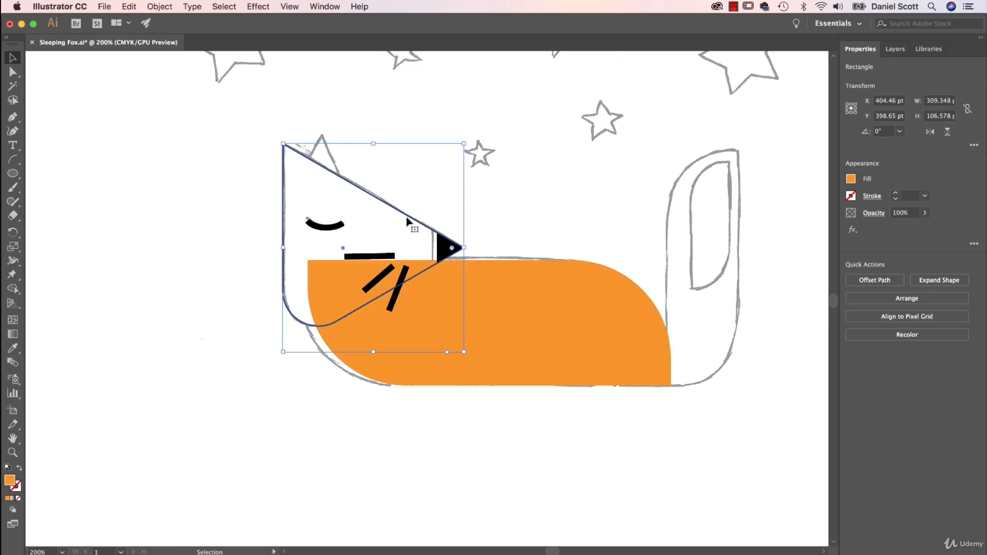
{"action": "left_click", "coordinate": [410, 222]}
{"action": "left_click", "coordinate": [852, 196]}
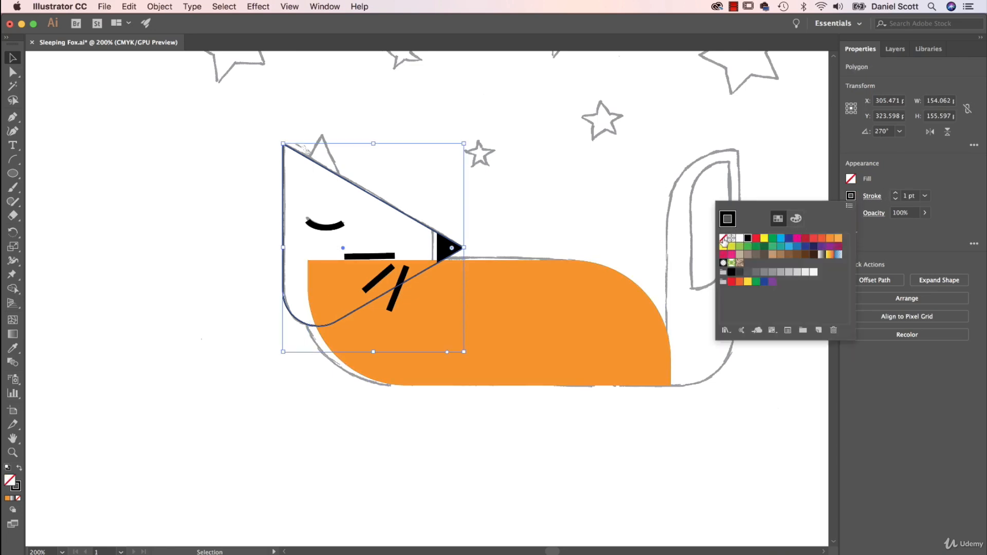
{"action": "left_click", "coordinate": [744, 238]}
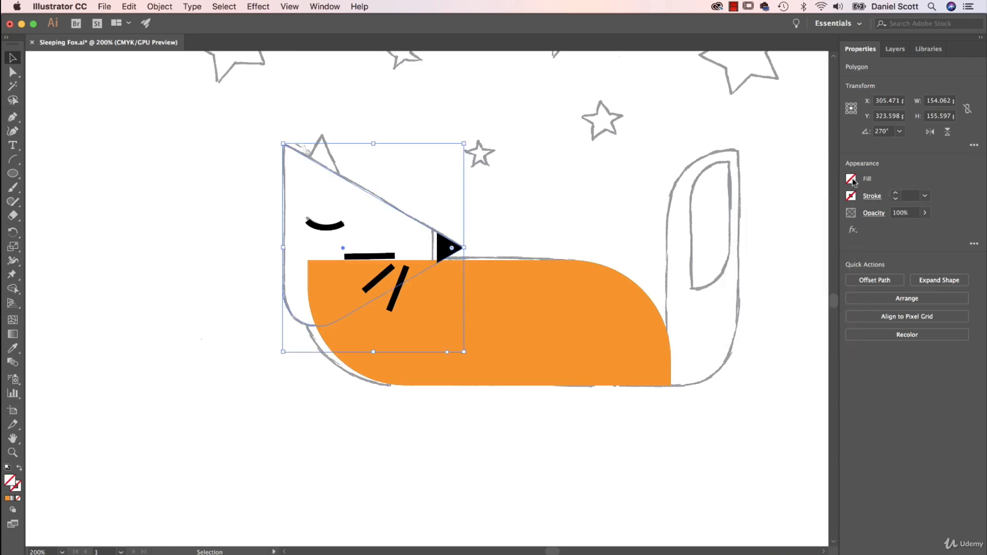
{"action": "left_click", "coordinate": [852, 179]}
{"action": "left_click", "coordinate": [838, 221]}
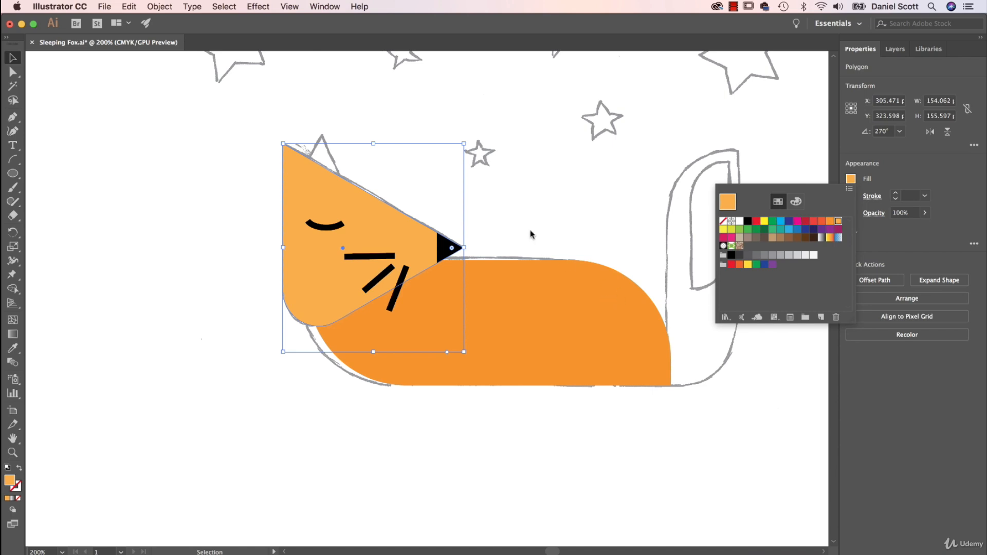
{"action": "left_click", "coordinate": [541, 454]}
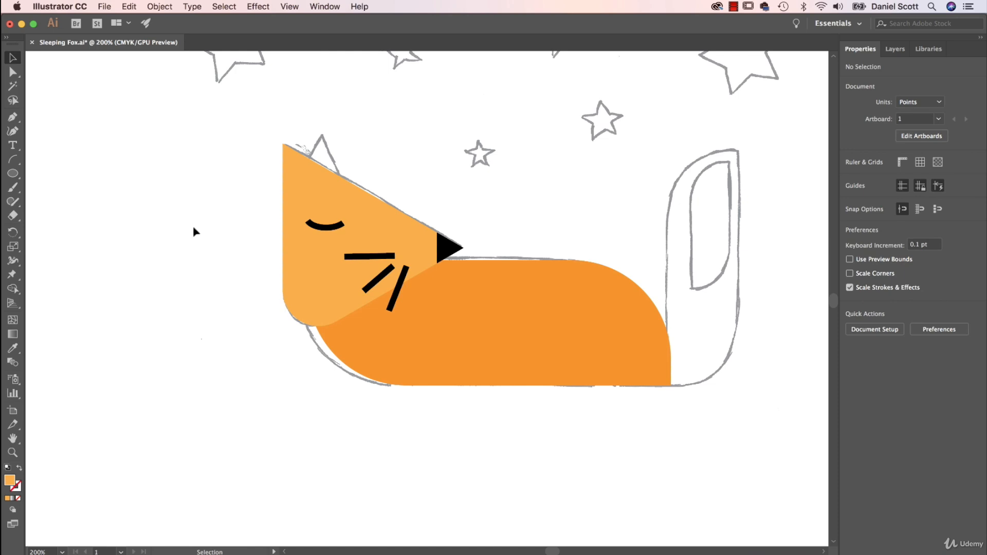
Step: Draw a triangle with the Polygon tool in the empty area beside the head, and stretch it to about 45 by 48 pt
{"action": "left_click_drag", "start_coordinate": [13, 173], "coordinate": [64, 216]}
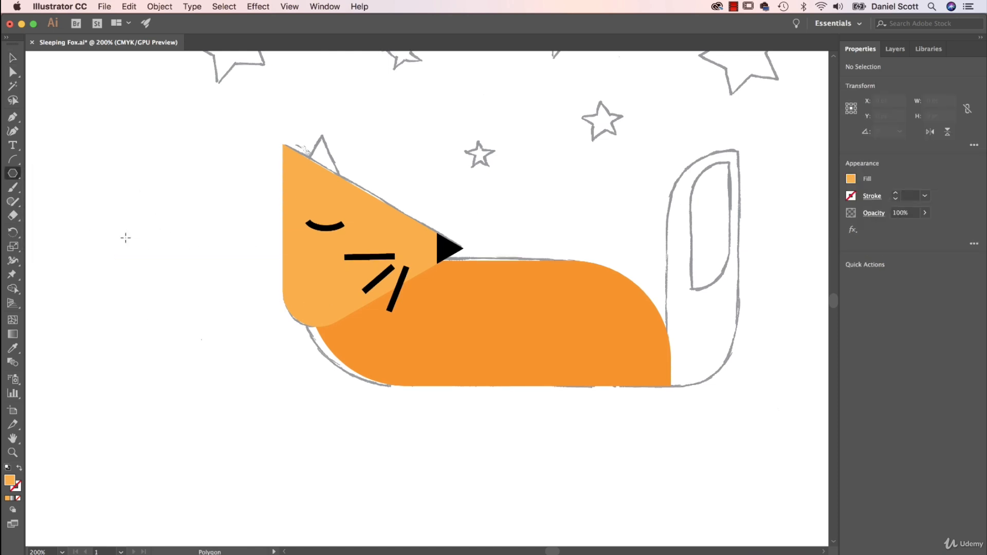
{"action": "mouse_move", "coordinate": [97, 149]}
{"action": "left_mouse_down"}
{"action": "mouse_move", "coordinate": [122, 178]}
{"action": "mouse_move", "coordinate": [160, 132]}
{"action": "mouse_move", "coordinate": [92, 152]}
{"action": "mouse_move", "coordinate": [100, 156]}
{"action": "left_mouse_up"}
{"action": "left_click", "coordinate": [162, 176]}
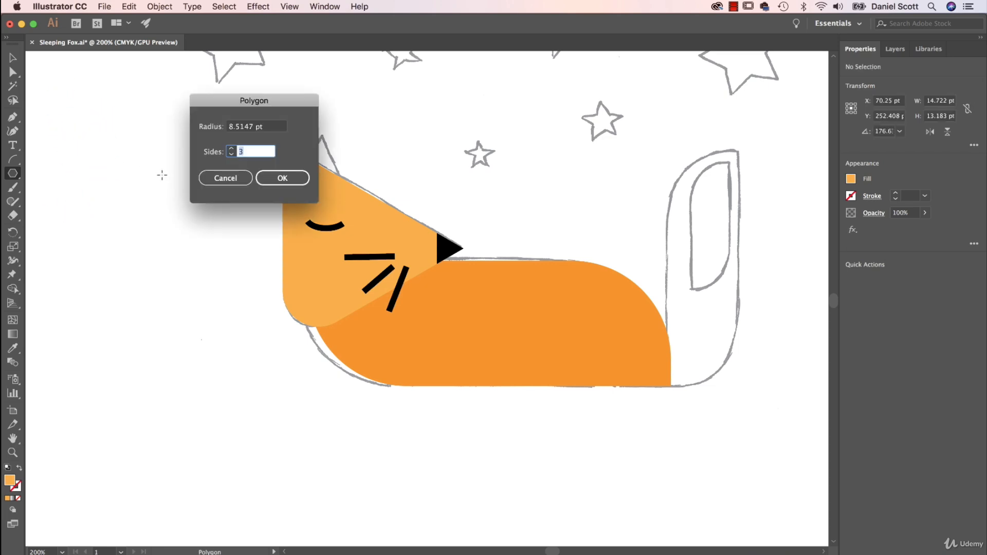
{"action": "left_click", "coordinate": [221, 179]}
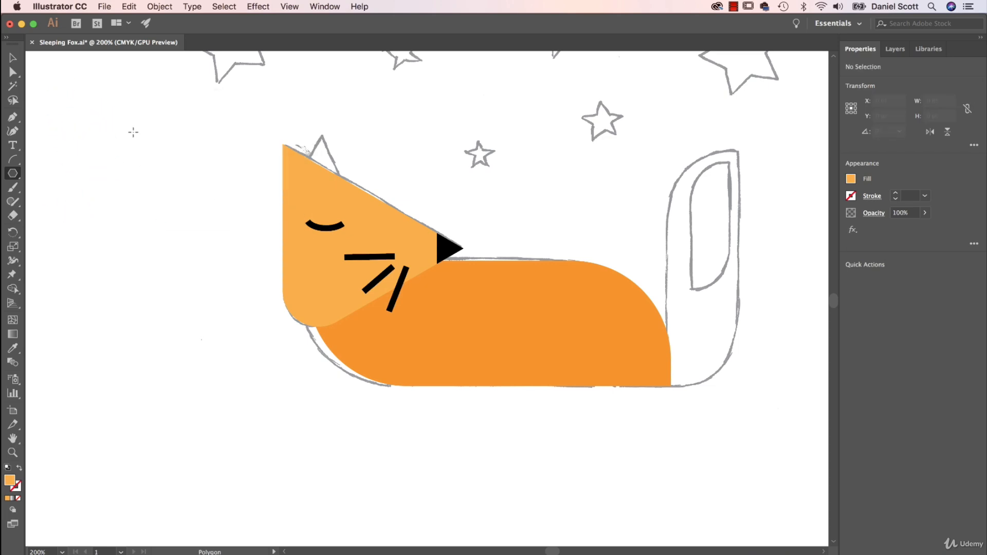
{"action": "left_click_drag", "start_coordinate": [112, 120], "coordinate": [132, 132]}
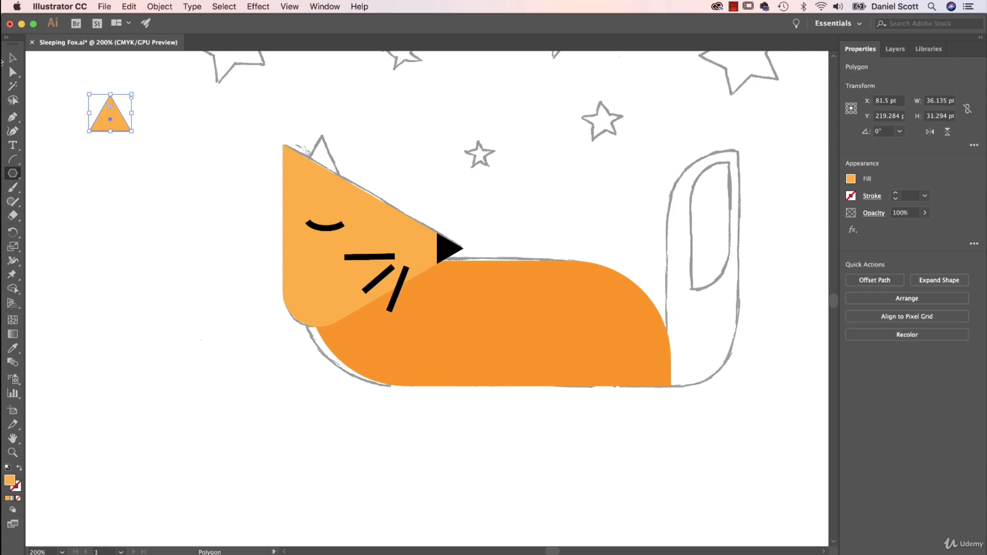
{"action": "left_click", "coordinate": [13, 57]}
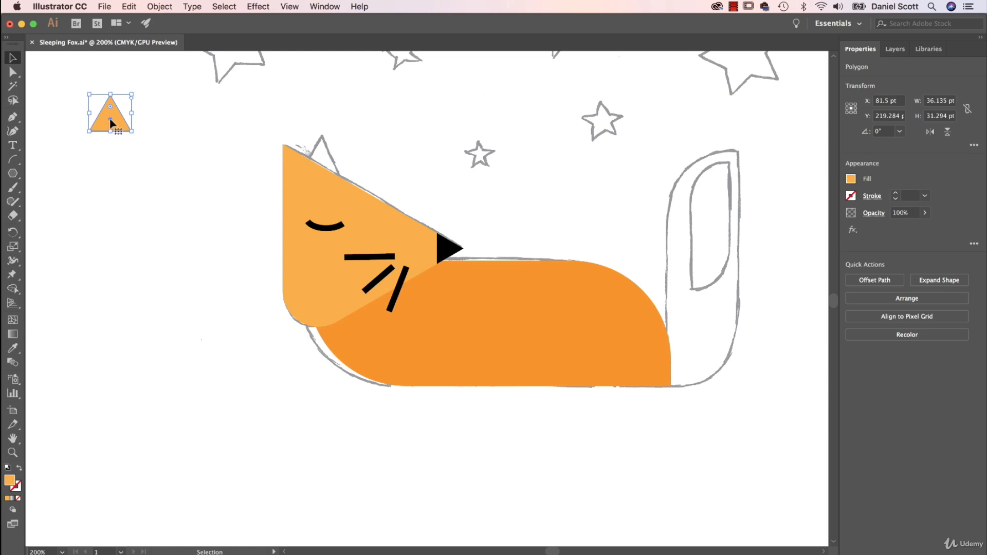
{"action": "left_click_drag", "start_coordinate": [111, 124], "coordinate": [231, 194]}
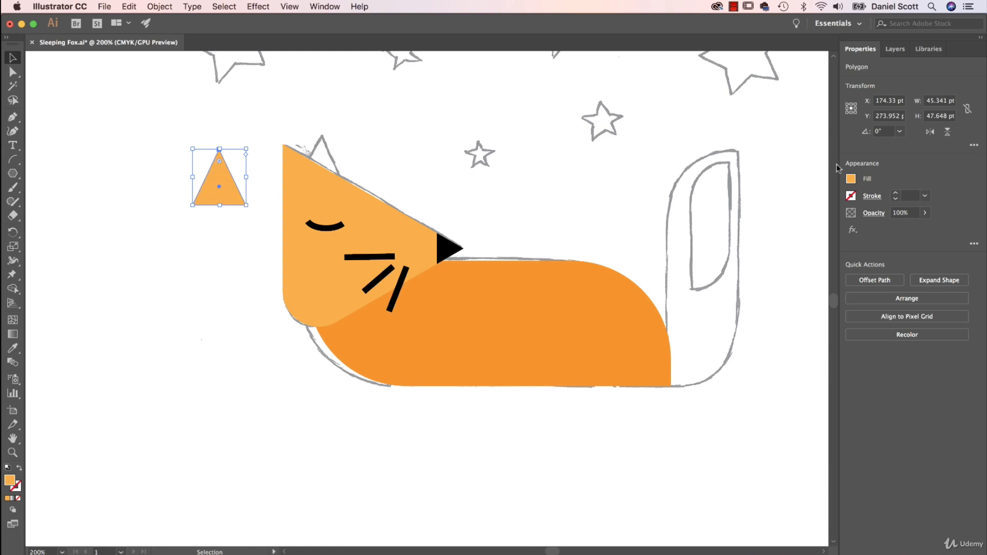
Step: Give the new triangle a white fill and an orange stroke
{"action": "left_click", "coordinate": [855, 181]}
{"action": "left_click", "coordinate": [741, 226]}
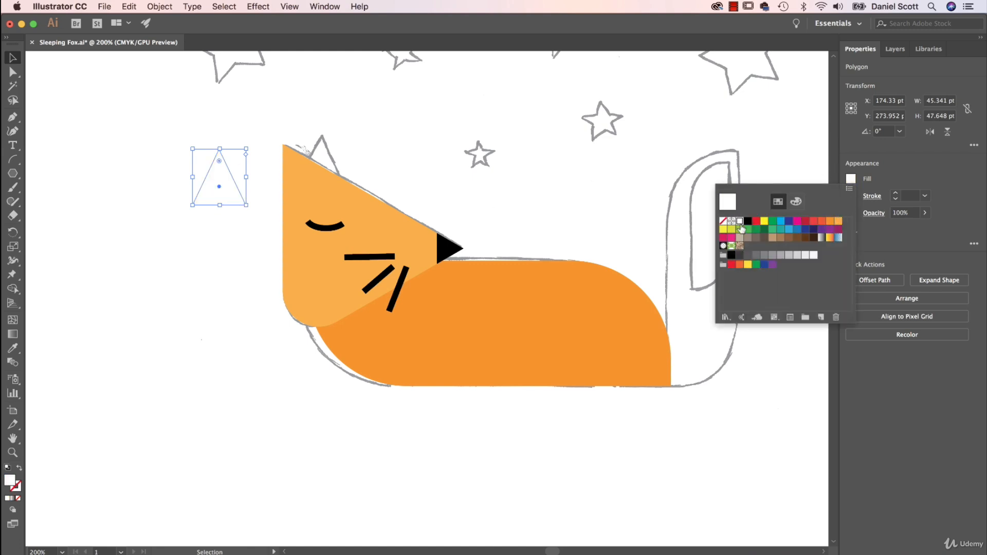
{"action": "left_click", "coordinate": [850, 198]}
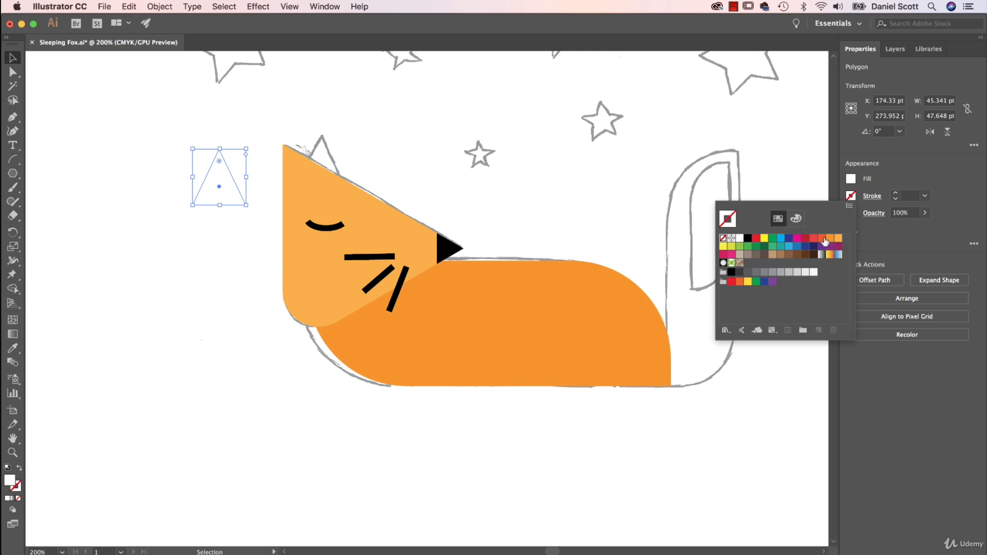
{"action": "left_click", "coordinate": [829, 238]}
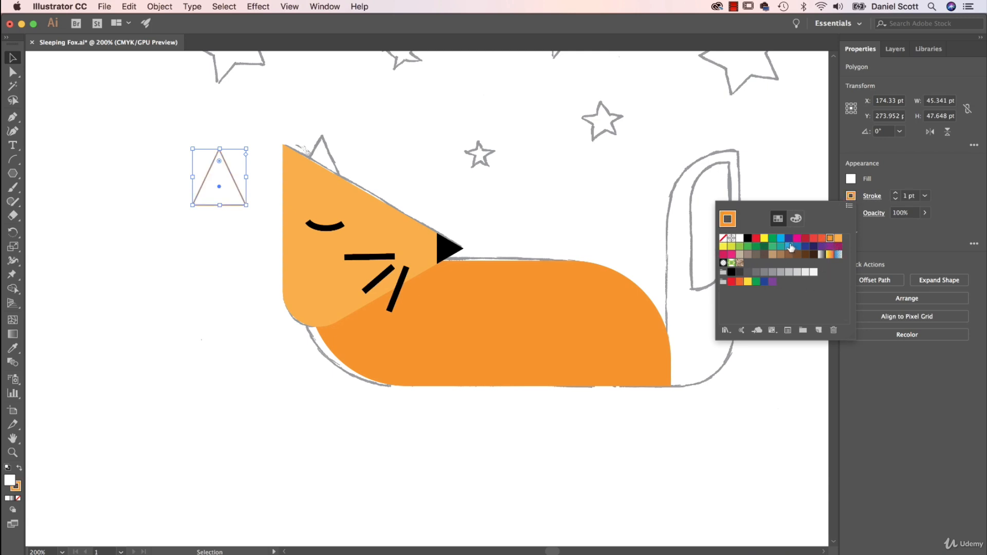
Step: Set the triangle's stroke weight to 5 pt and move it over the sketched ear on the fox's head
{"action": "left_click", "coordinate": [895, 193]}
{"action": "left_click", "coordinate": [896, 193]}
{"action": "left_click", "coordinate": [896, 193]}
{"action": "left_click", "coordinate": [896, 193]}
{"action": "left_click", "coordinate": [896, 193]}
{"action": "left_click", "coordinate": [896, 194]}
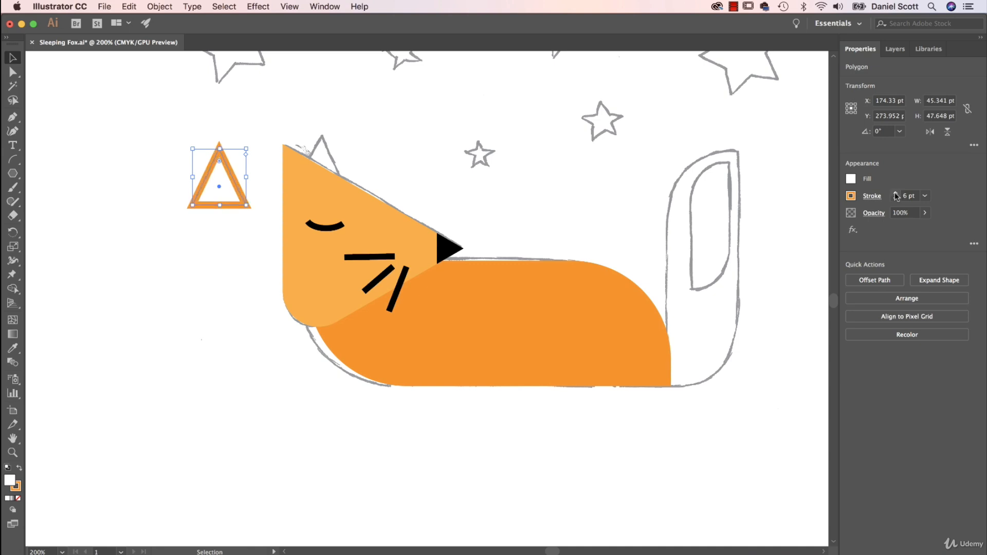
{"action": "left_click", "coordinate": [896, 199]}
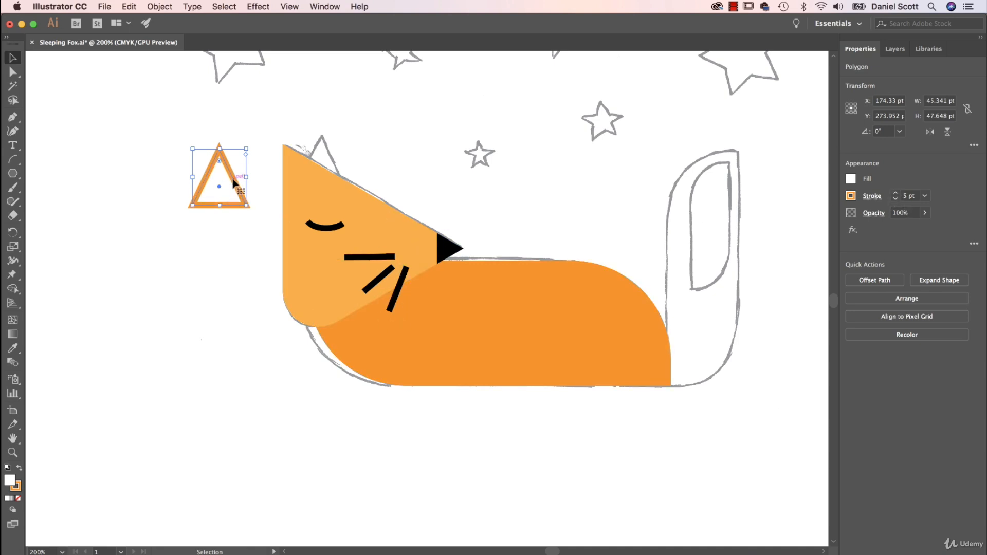
{"action": "left_click_drag", "start_coordinate": [236, 182], "coordinate": [339, 163]}
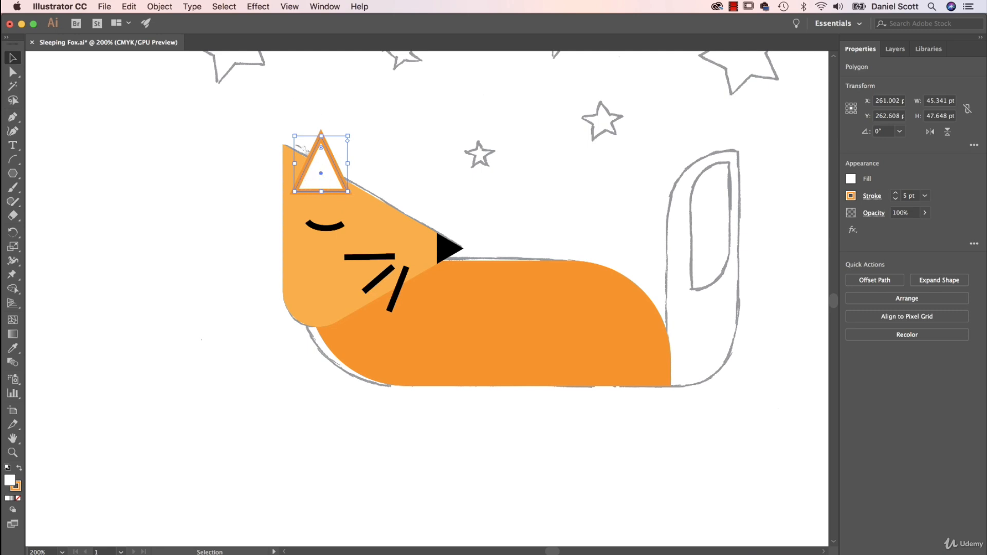
Step: Try sending the ear triangle behind all other shapes, and undo it
{"action": "left_click", "coordinate": [919, 300]}
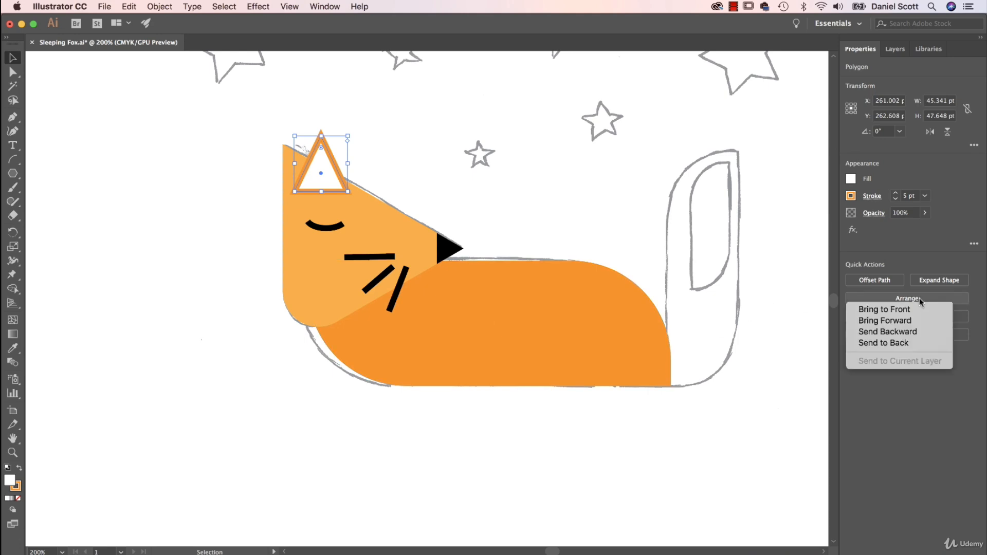
{"action": "left_click", "coordinate": [896, 344]}
{"action": "key", "text": "super+z"}
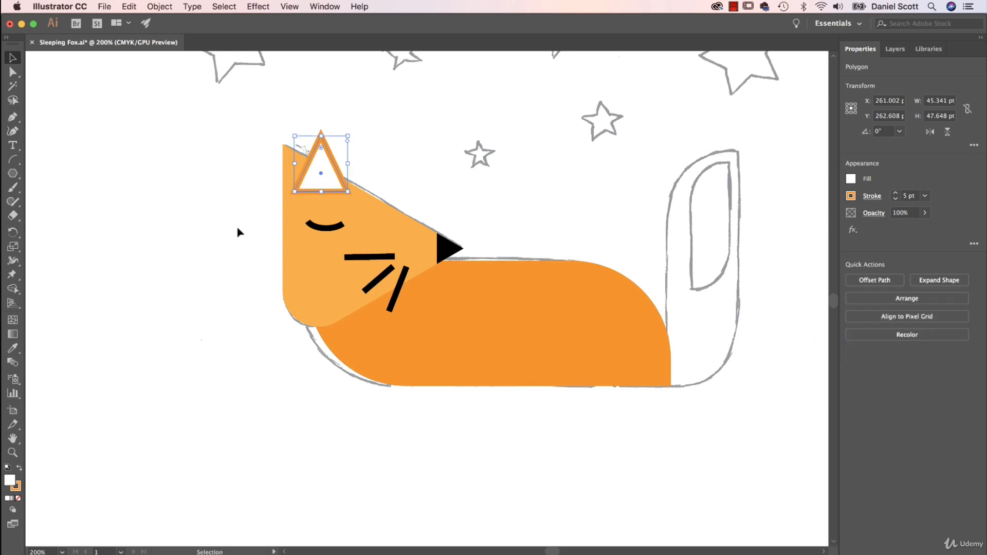
Step: Send the ear triangle behind all the other fox shapes and deselect it
{"action": "right_click", "coordinate": [326, 165]}
{"action": "mouse_move", "coordinate": [383, 343]}
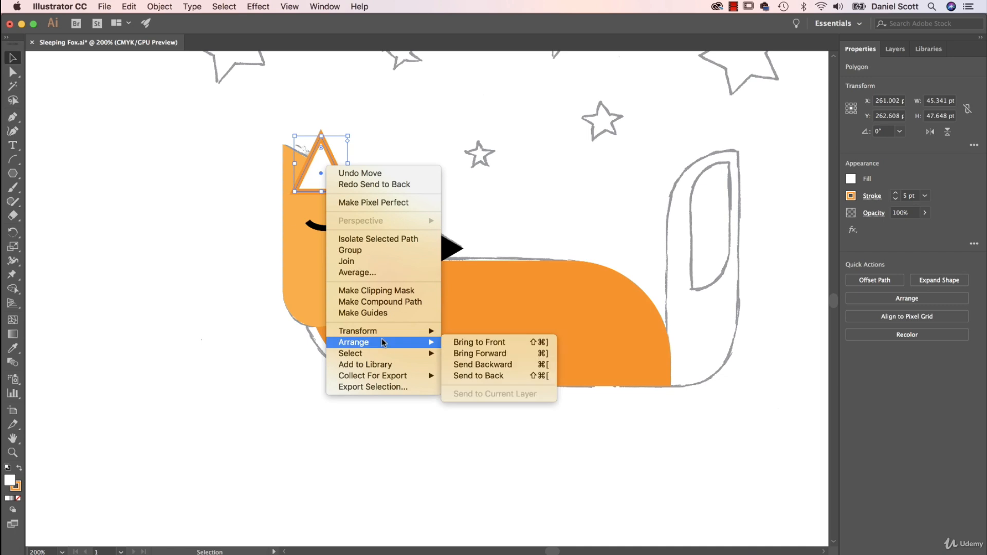
{"action": "left_click", "coordinate": [496, 378]}
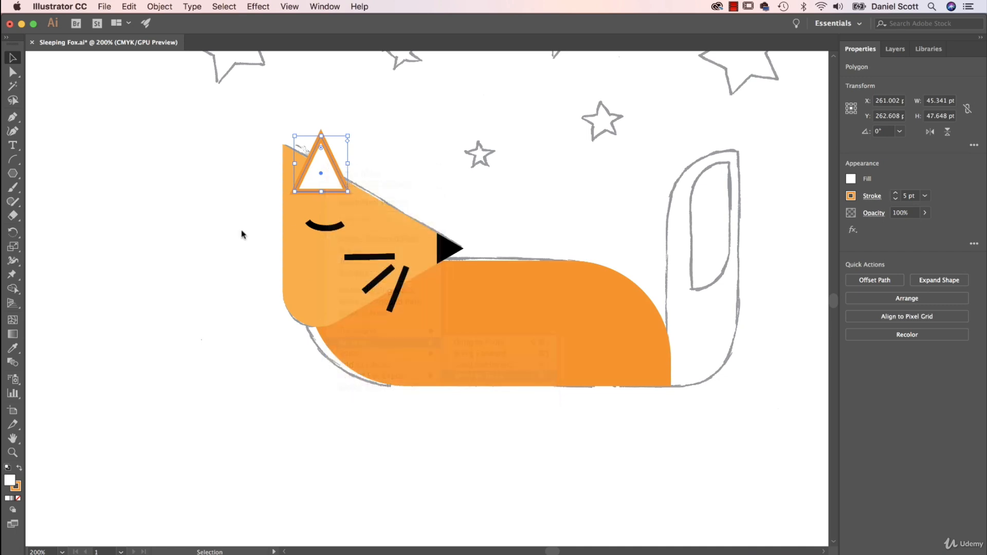
{"action": "left_click", "coordinate": [164, 185]}
Step: Activate the Star tool for the sketched stars above the fox
{"action": "scroll", "coordinate": [511, 185], "scroll_direction": "up", "scroll_amount": 5}
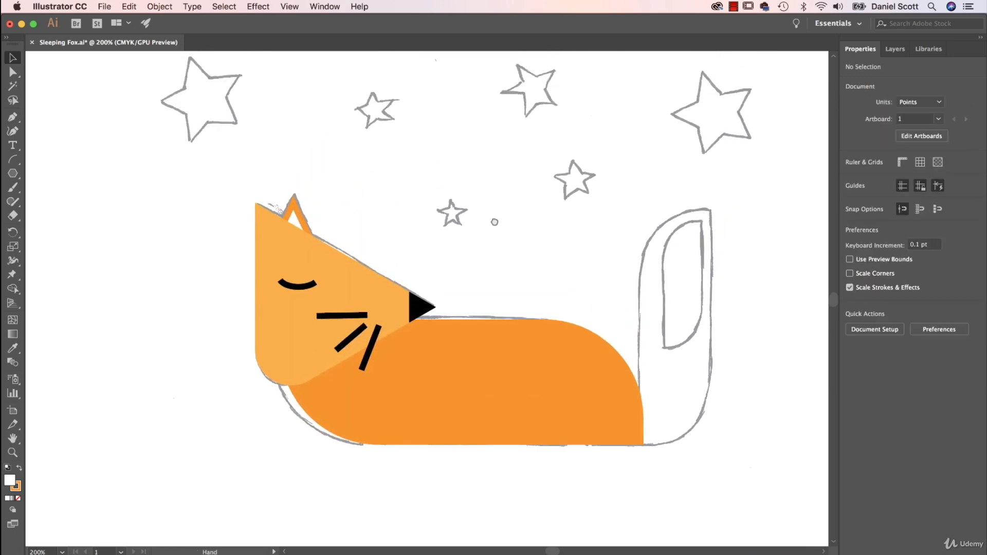
{"action": "left_click", "coordinate": [14, 174]}
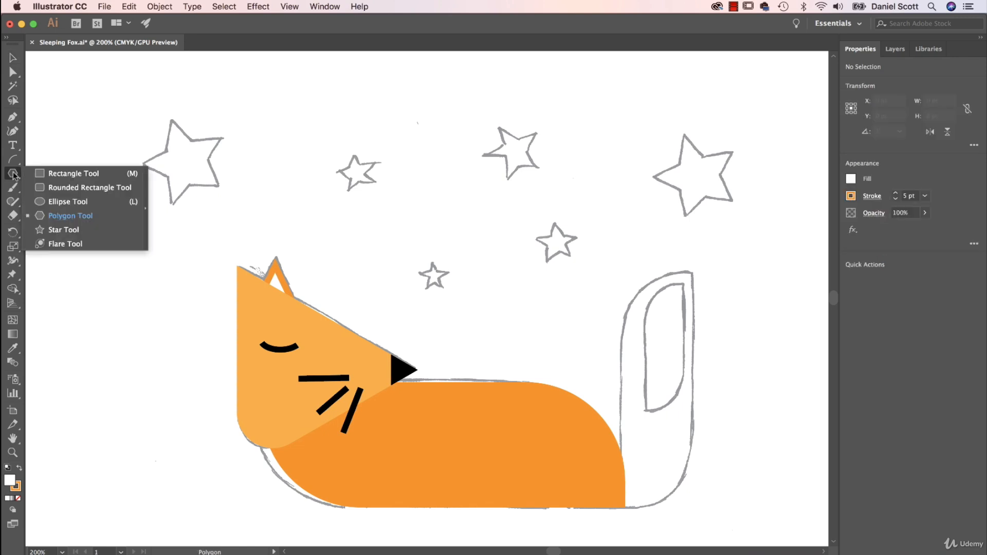
{"action": "left_click", "coordinate": [68, 233]}
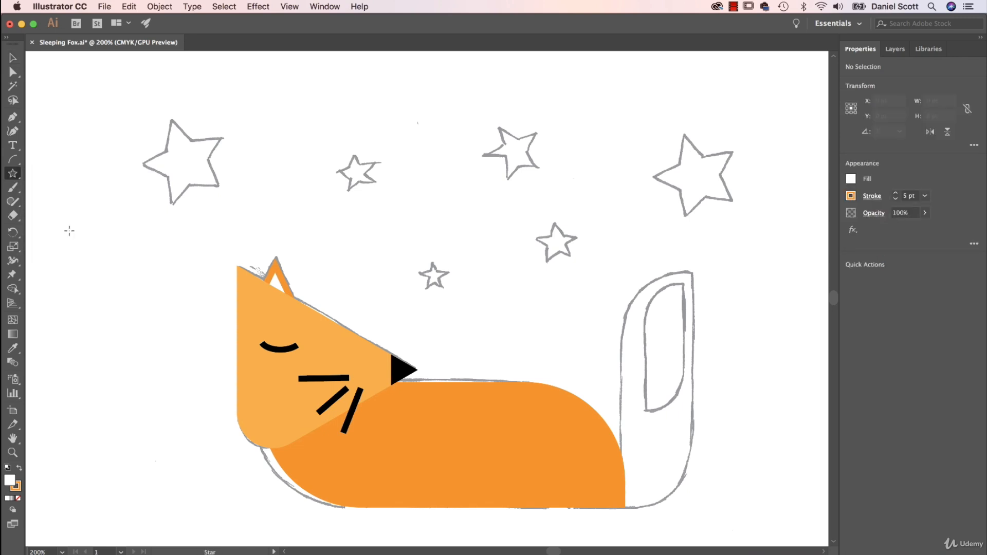
{"action": "left_click", "coordinate": [158, 208]}
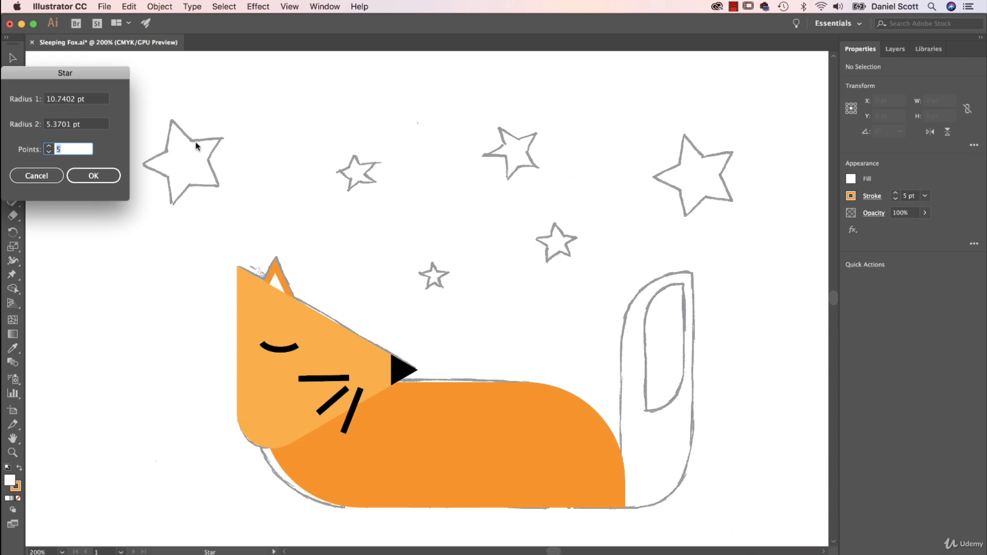
{"action": "left_click", "coordinate": [94, 177]}
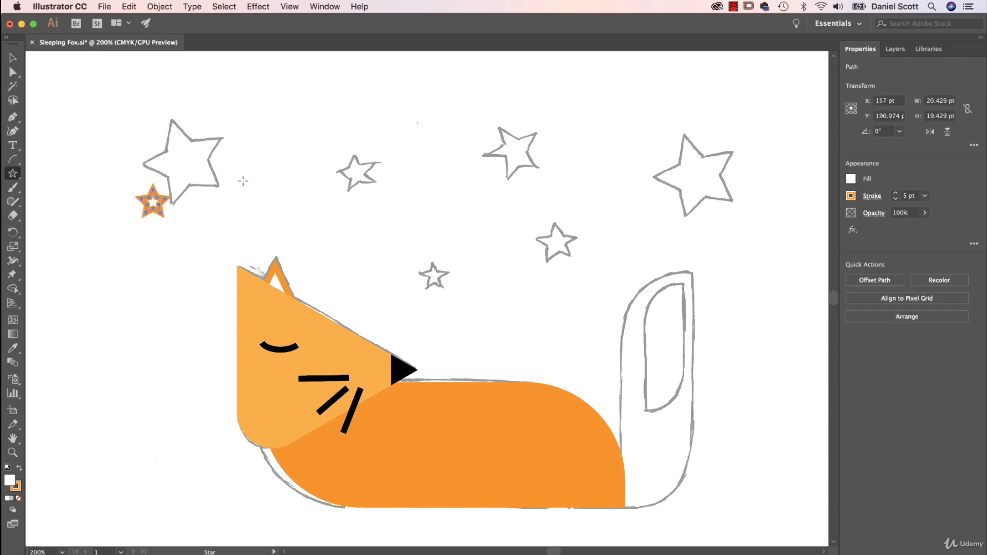
{"action": "left_click_drag", "start_coordinate": [272, 119], "coordinate": [334, 171]}
{"action": "left_click_drag", "start_coordinate": [499, 159], "coordinate": [529, 198]}
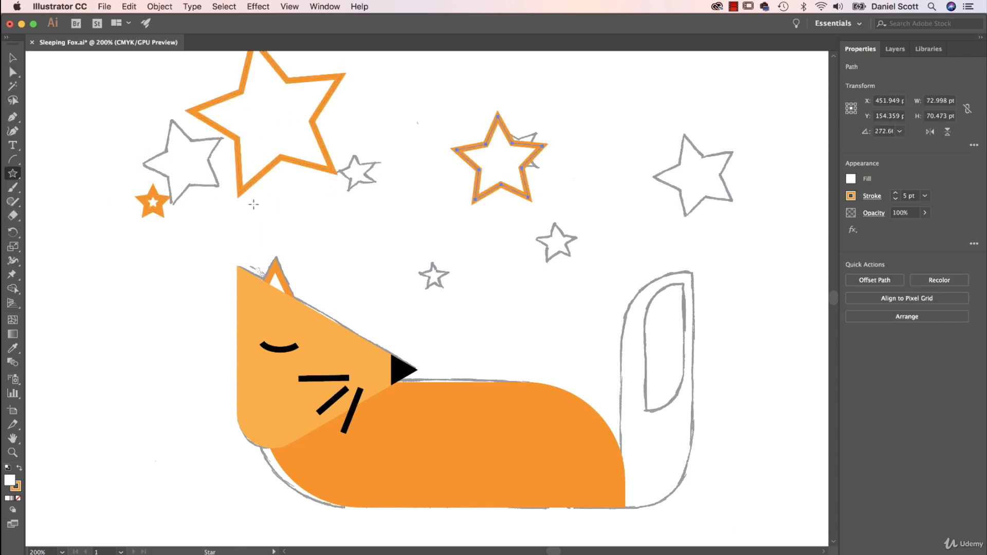
{"action": "key", "text": "super+z"}
{"action": "key", "text": "super+z"}
{"action": "key", "text": "super+z"}
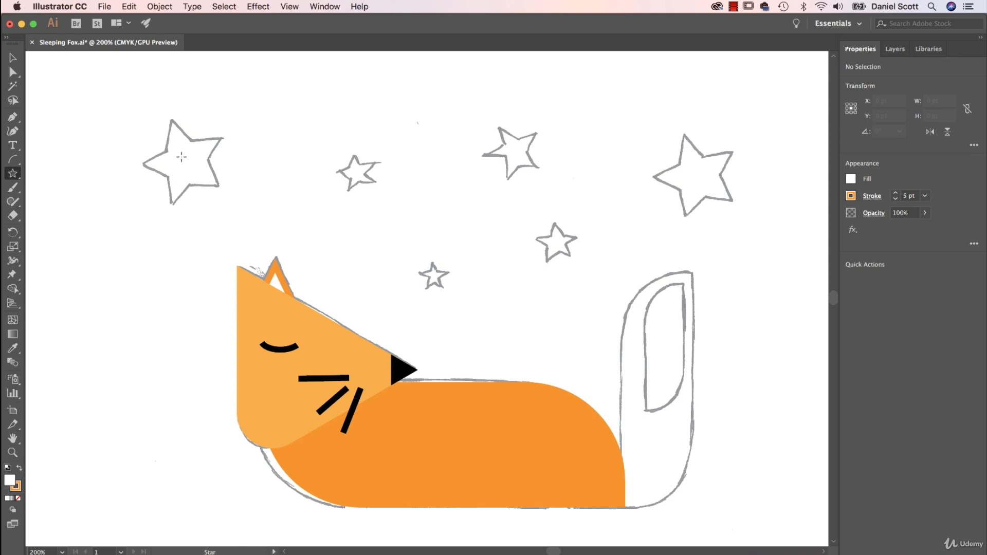
Step: Draw five-pointed stars over the four sketched stars in the upper row, rotated to match, the rightmost about 69 by 72 pt
{"action": "mouse_move", "coordinate": [147, 128]}
{"action": "left_mouse_down"}
{"action": "mouse_move", "coordinate": [181, 143]}
{"action": "mouse_move", "coordinate": [195, 172]}
{"action": "mouse_move", "coordinate": [221, 188]}
{"action": "left_mouse_up"}
{"action": "left_click_drag", "start_coordinate": [352, 172], "coordinate": [365, 190]}
{"action": "mouse_move", "coordinate": [509, 151]}
{"action": "left_mouse_down"}
{"action": "mouse_move", "coordinate": [519, 157]}
{"action": "mouse_move", "coordinate": [501, 177]}
{"action": "left_mouse_up"}
{"action": "mouse_move", "coordinate": [695, 175]}
{"action": "left_mouse_down"}
{"action": "mouse_move", "coordinate": [718, 212]}
{"action": "mouse_move", "coordinate": [681, 223]}
{"action": "left_mouse_up"}
{"action": "key", "text": "Up"}
{"action": "key", "text": "Up"}
{"action": "key", "text": "Up"}
{"action": "key", "text": "Down"}
{"action": "key", "text": "Down"}
{"action": "key", "text": "Down"}
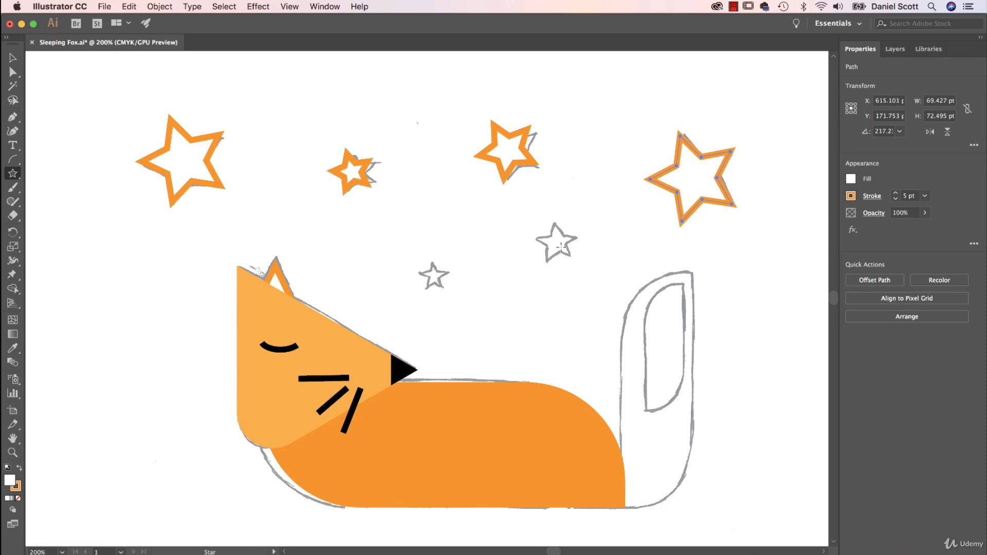
Step: Draw stars over the two remaining sketched stars, plus an extra one about 23 by 22 pt between and below them
{"action": "left_click_drag", "start_coordinate": [554, 241], "coordinate": [583, 257]}
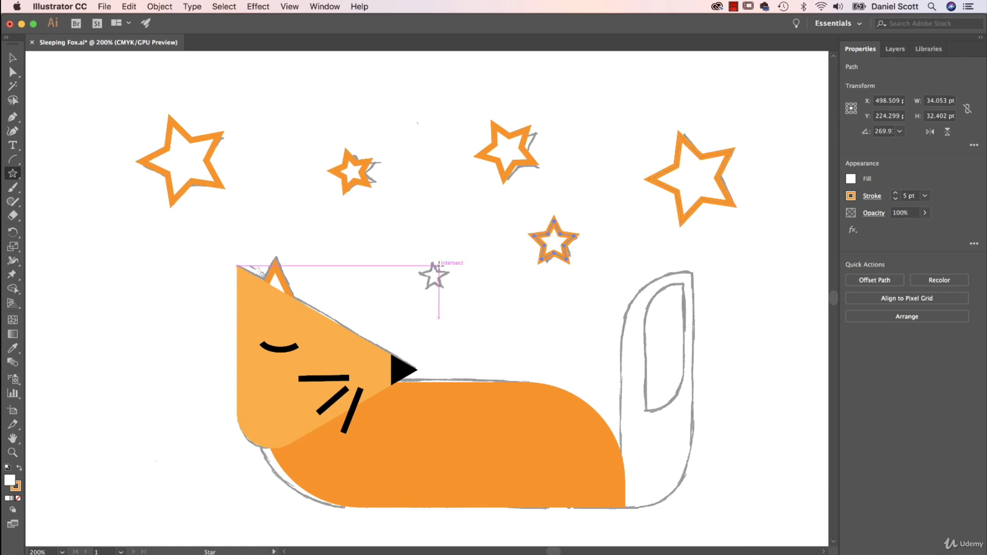
{"action": "left_click_drag", "start_coordinate": [433, 271], "coordinate": [449, 266]}
{"action": "left_click_drag", "start_coordinate": [506, 301], "coordinate": [520, 296]}
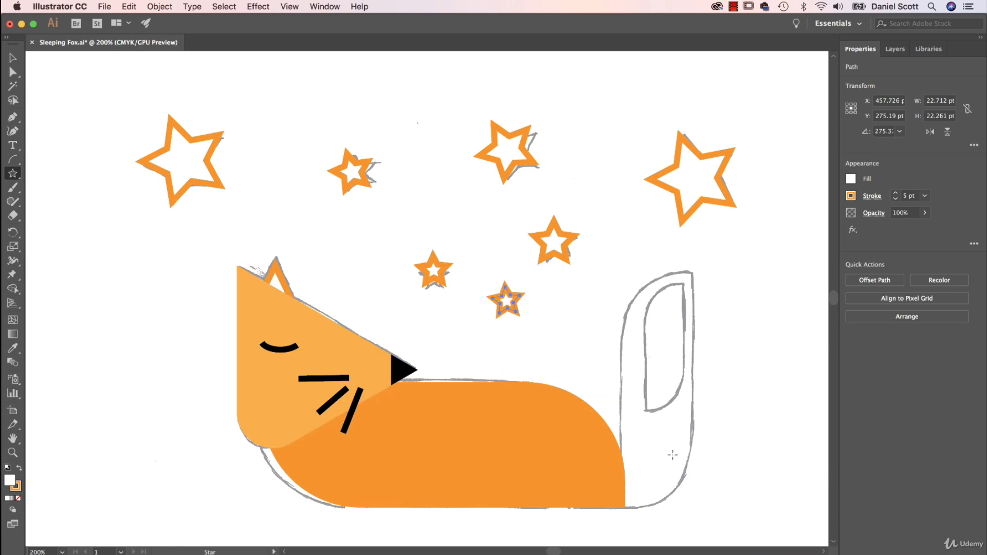
Step: Draw a rectangle about 59 by 203 pt over the fox's sketched tail with the Rectangle tool
{"action": "scroll", "coordinate": [648, 381], "scroll_direction": "down", "scroll_amount": 1}
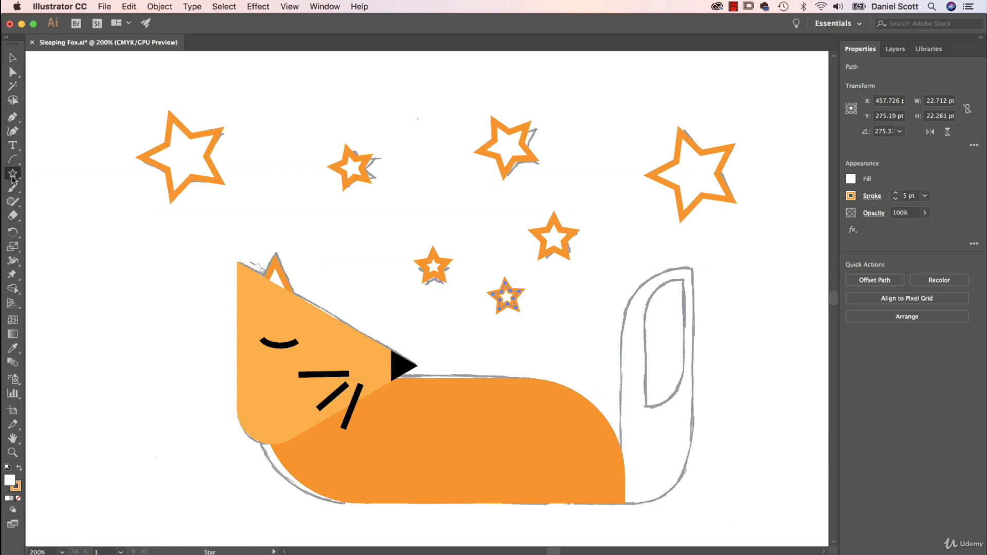
{"action": "left_click_drag", "start_coordinate": [12, 176], "coordinate": [55, 173]}
{"action": "left_click_drag", "start_coordinate": [691, 266], "coordinate": [622, 503]}
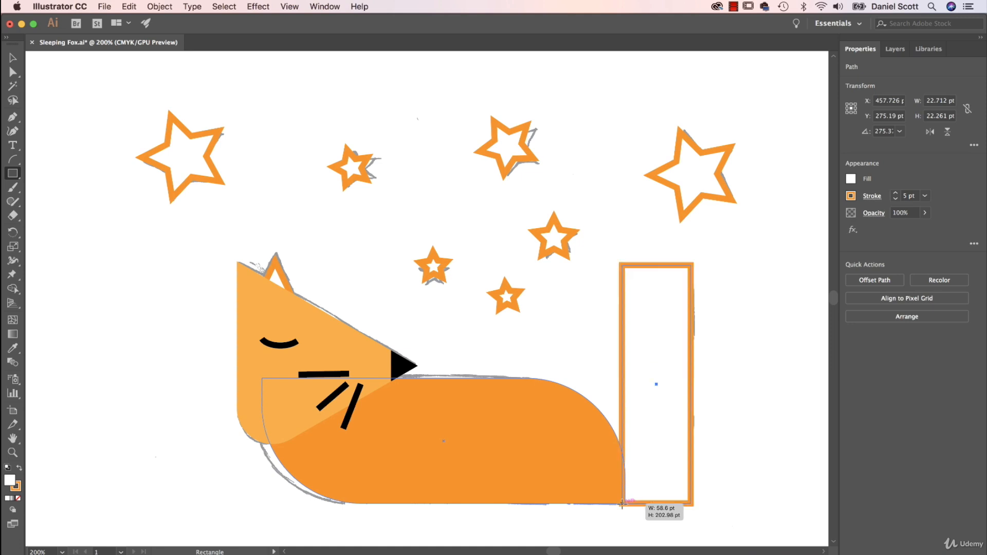
{"action": "left_click", "coordinate": [293, 6]}
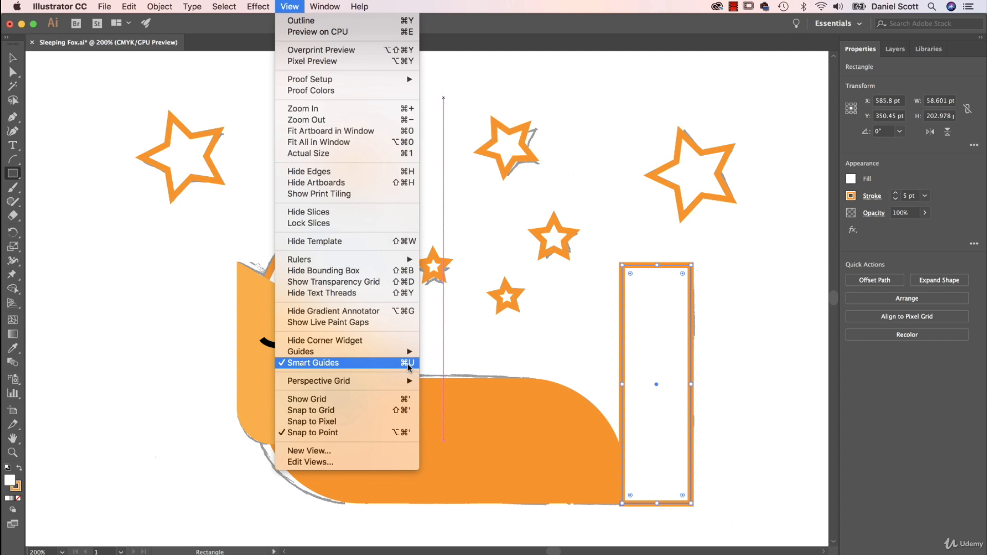
{"action": "left_click", "coordinate": [289, 6]}
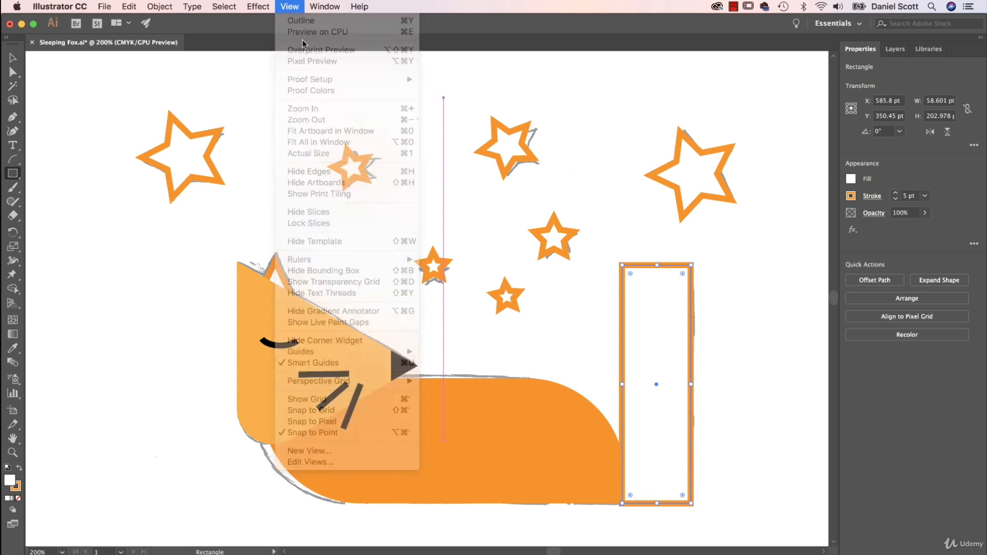
Step: Remove the fill from the tail rectangle, leaving only its orange stroke
{"action": "left_click", "coordinate": [851, 179]}
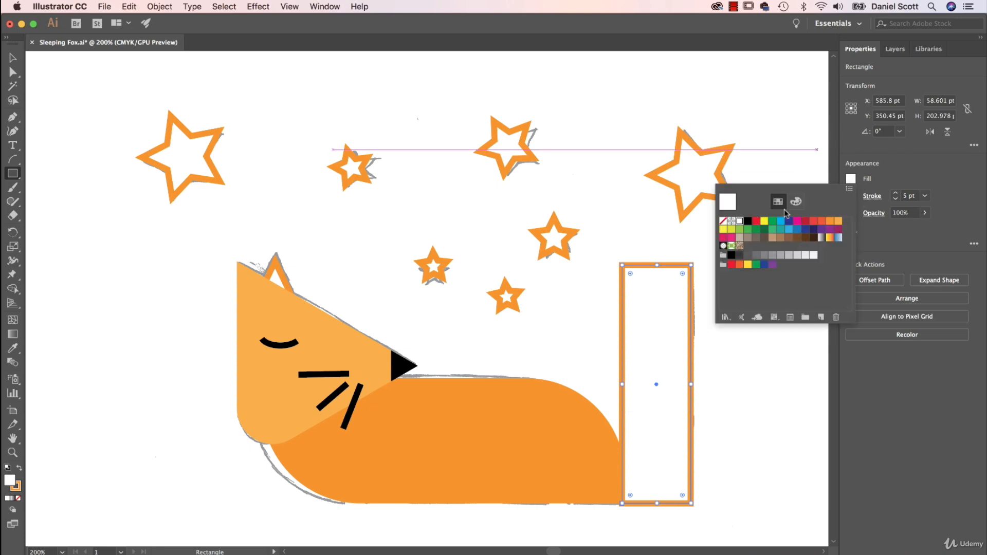
{"action": "left_click", "coordinate": [724, 222]}
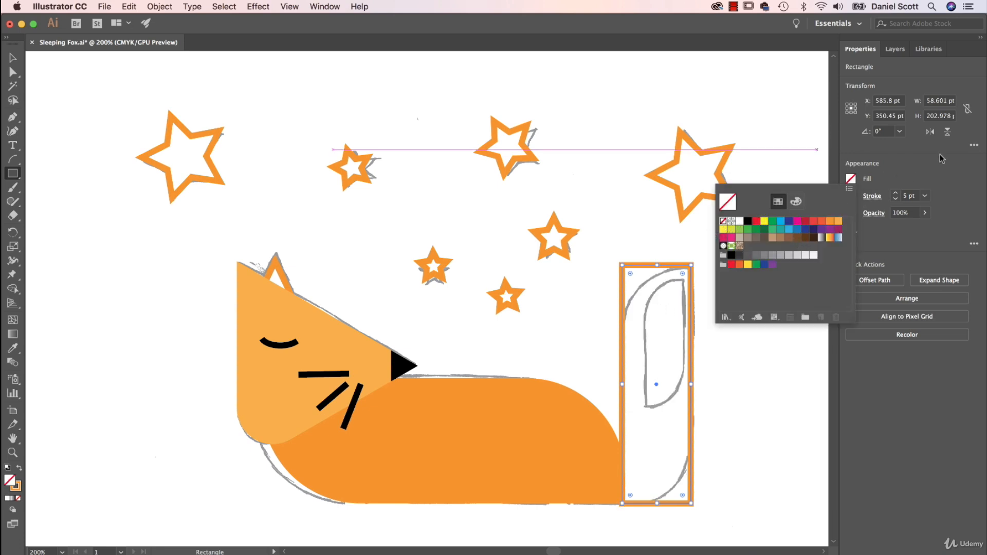
{"action": "left_click", "coordinate": [942, 158]}
Step: Round the tail rectangle's upper-left and lower-right corners together as far as they go to match the sketch
{"action": "left_click", "coordinate": [13, 72]}
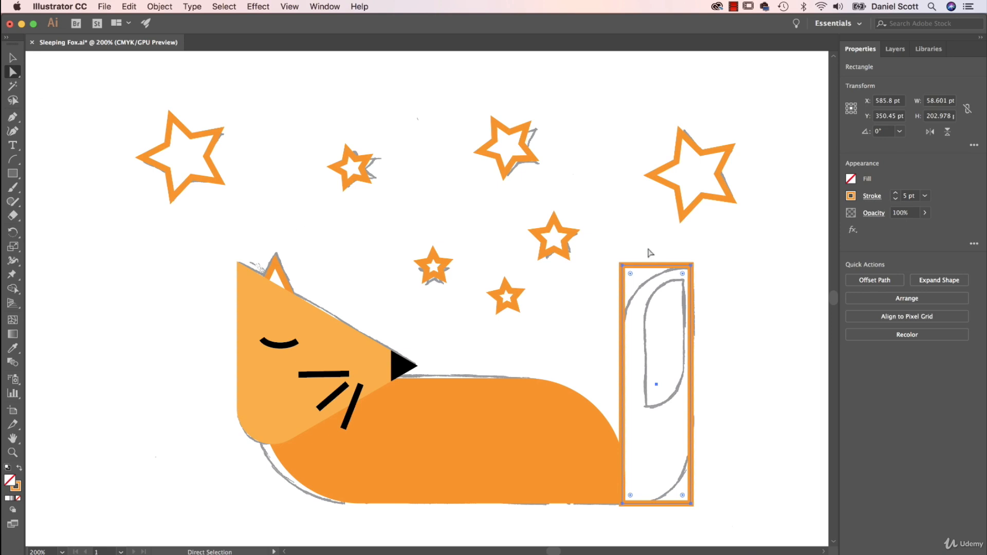
{"action": "left_click", "coordinate": [624, 270]}
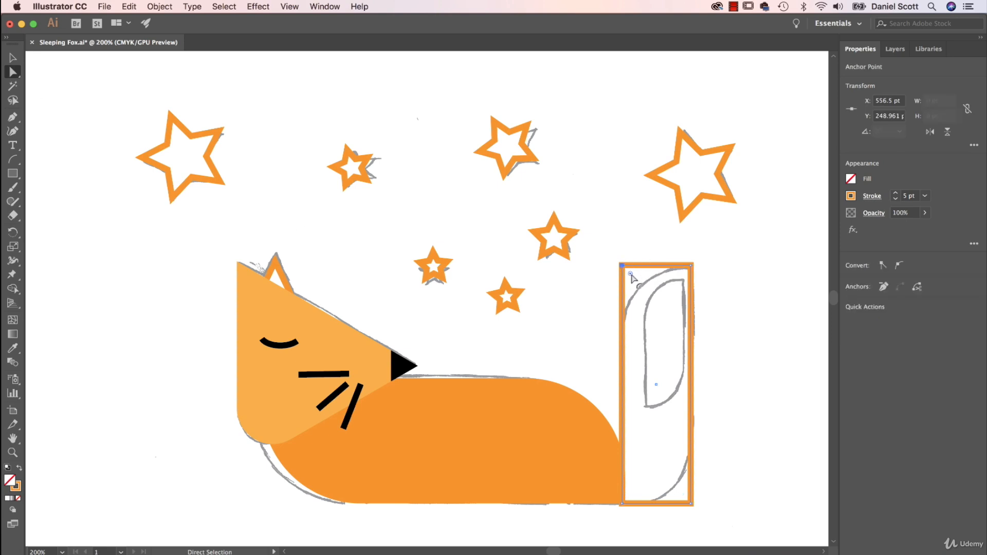
{"action": "left_click", "coordinate": [690, 505], "text": "shift"}
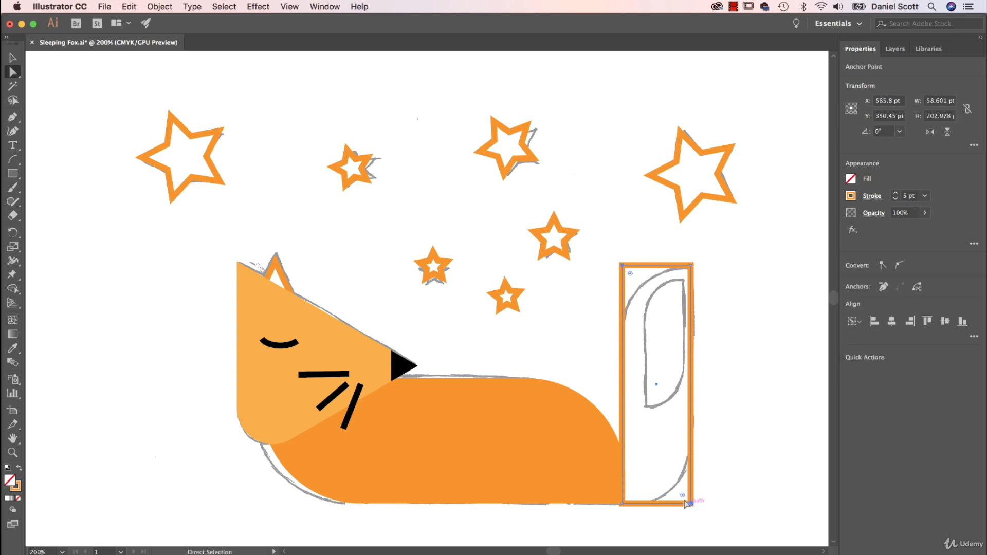
{"action": "left_click_drag", "start_coordinate": [630, 274], "coordinate": [679, 342]}
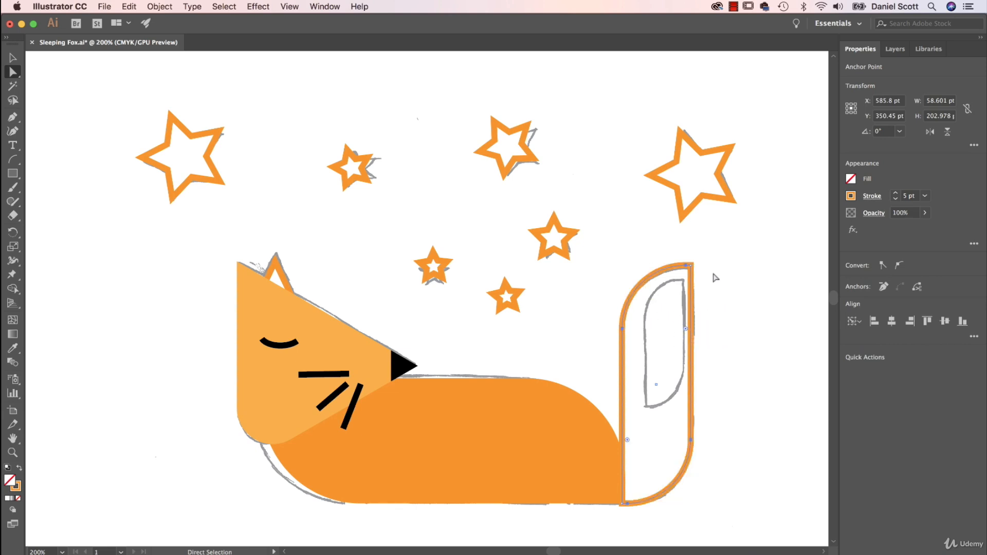
Step: Draw a rectangle about 32 by 109 pt over the tail's sketched inner patch, and fully round its upper-left and lower-right corners
{"action": "left_click", "coordinate": [12, 173]}
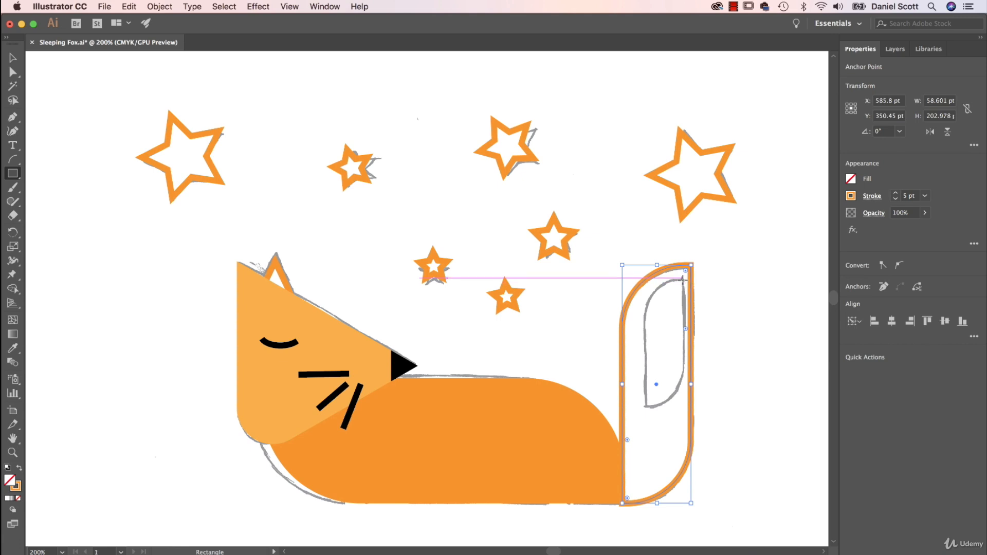
{"action": "left_click_drag", "start_coordinate": [684, 280], "coordinate": [646, 407]}
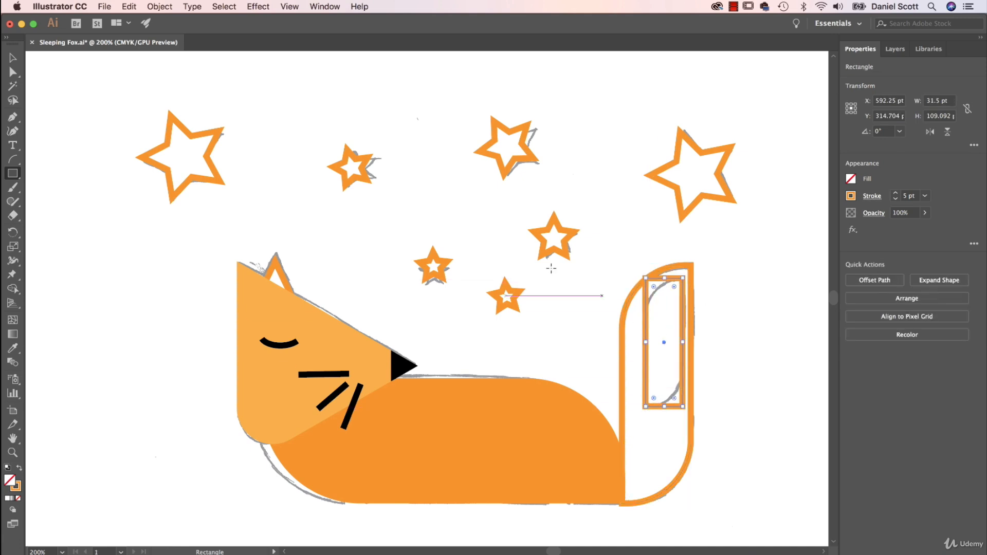
{"action": "key", "text": "a"}
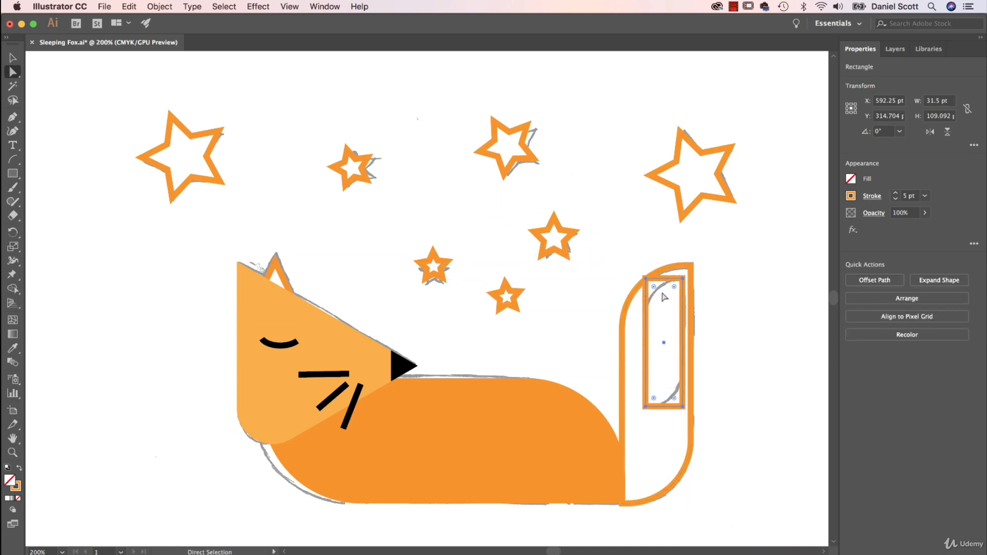
{"action": "left_click", "coordinate": [649, 282]}
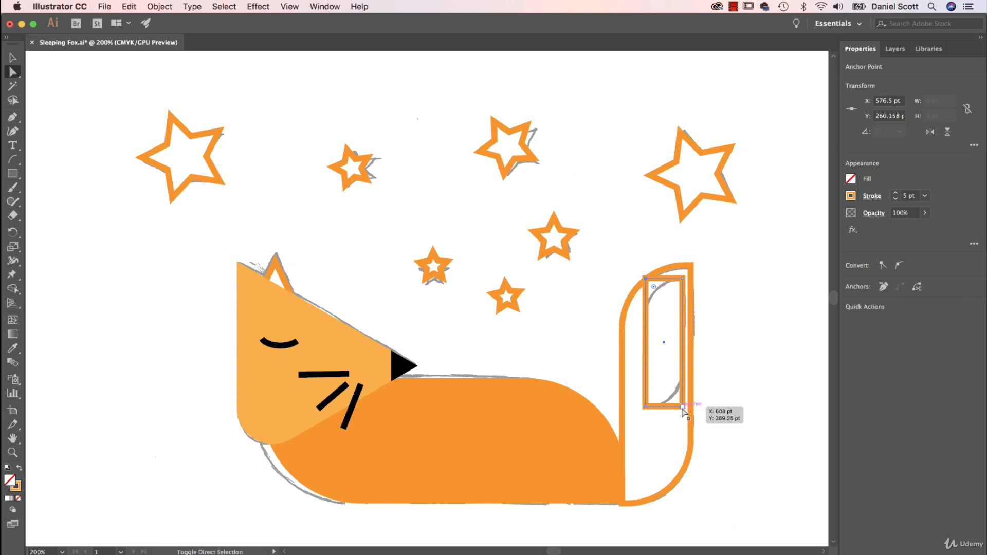
{"action": "left_click_drag", "start_coordinate": [653, 287], "coordinate": [680, 319]}
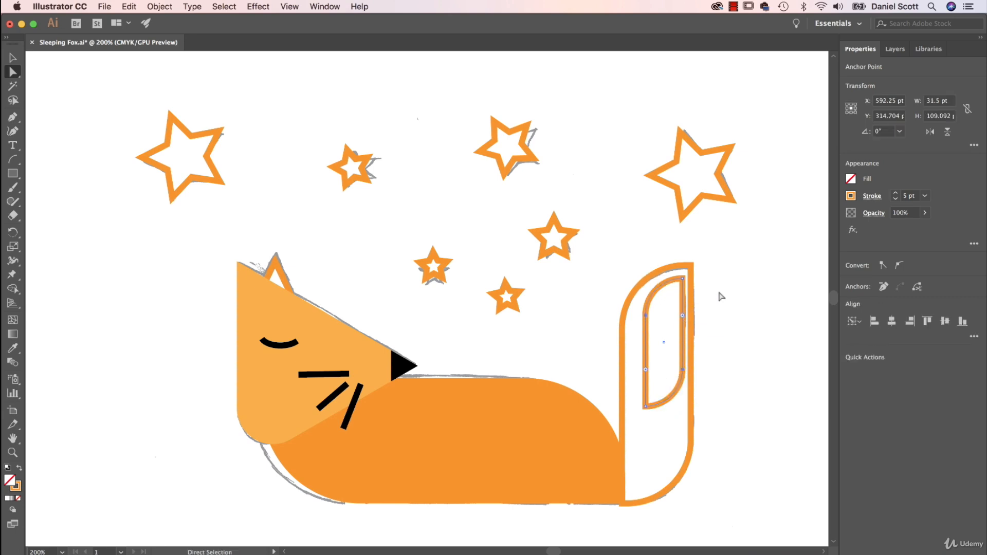
Step: Remove the outer tail shape's stroke and fill it with the lighter orange swatch used for the head
{"action": "key", "text": "v"}
{"action": "left_click", "coordinate": [691, 269]}
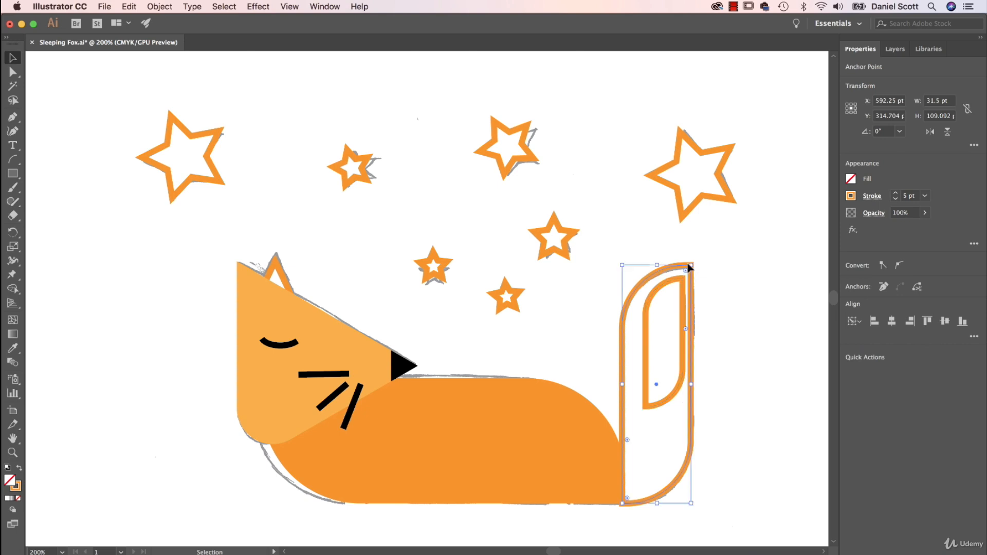
{"action": "left_click", "coordinate": [851, 197]}
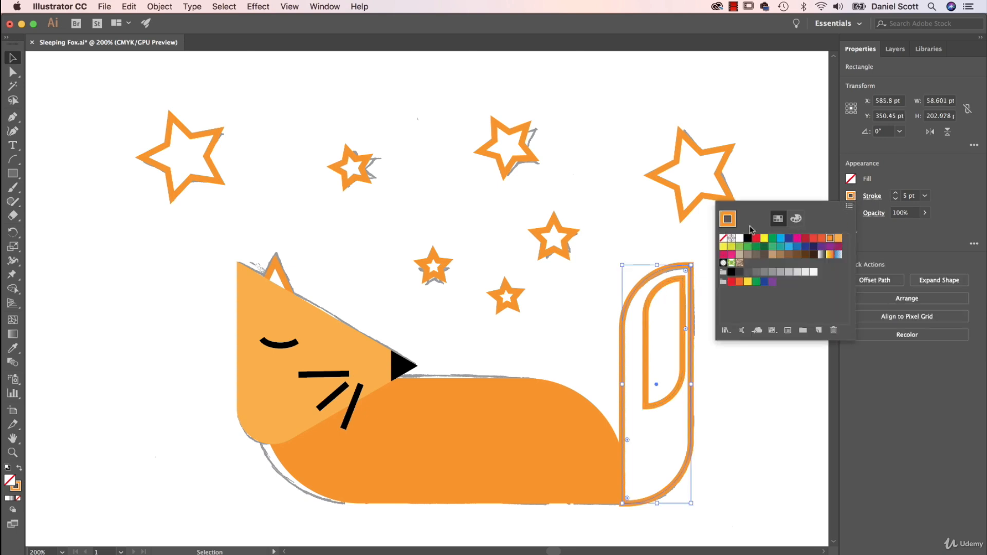
{"action": "left_click", "coordinate": [725, 238]}
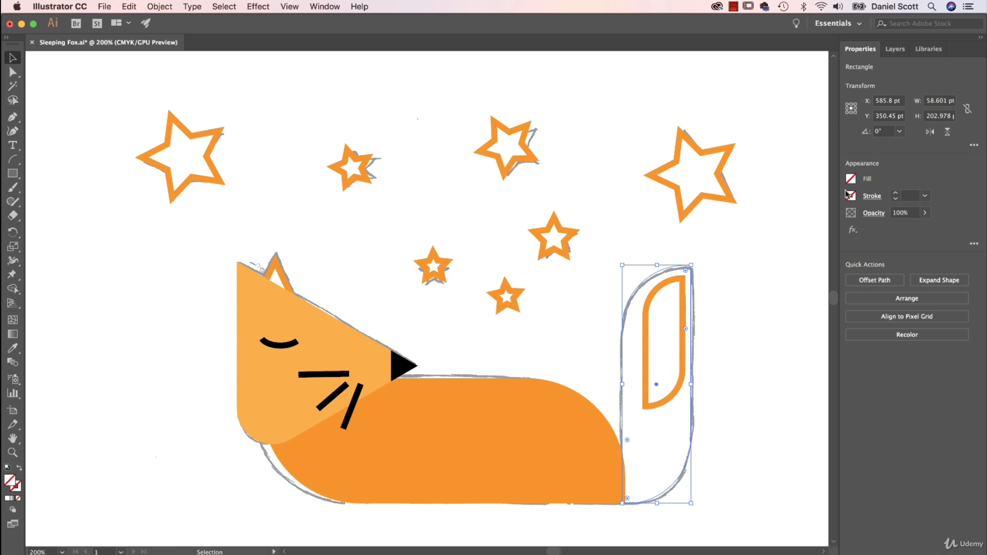
{"action": "left_click", "coordinate": [852, 180]}
{"action": "left_click", "coordinate": [830, 221]}
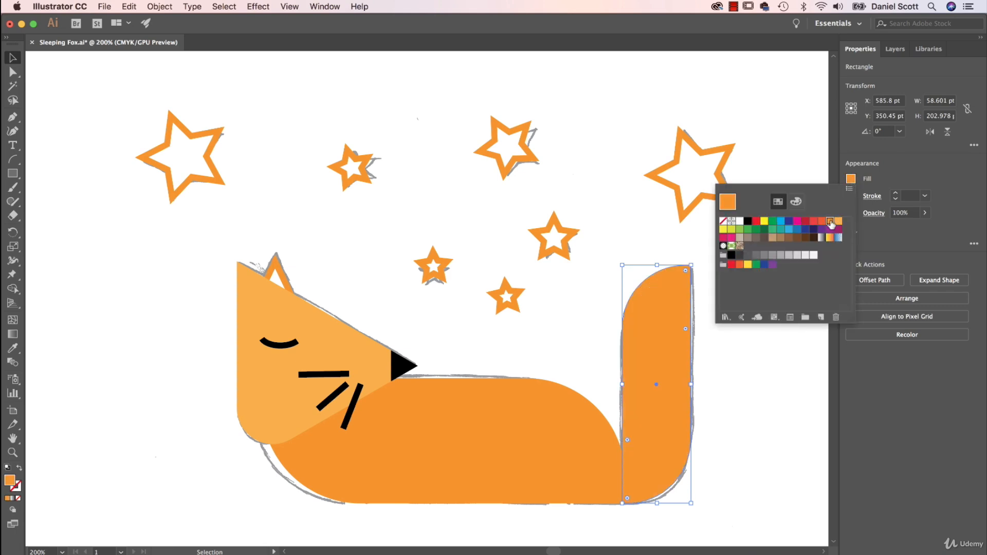
{"action": "left_click", "coordinate": [839, 221]}
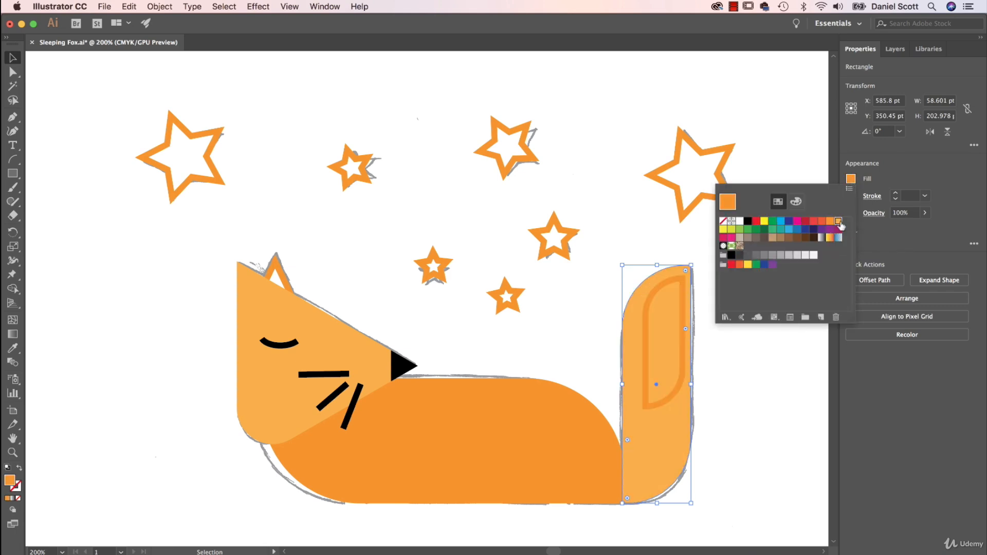
Step: Remove the stroke from the tail's inner patch and fill it with white
{"action": "left_click", "coordinate": [682, 378]}
{"action": "left_click", "coordinate": [681, 376]}
{"action": "left_click", "coordinate": [853, 196]}
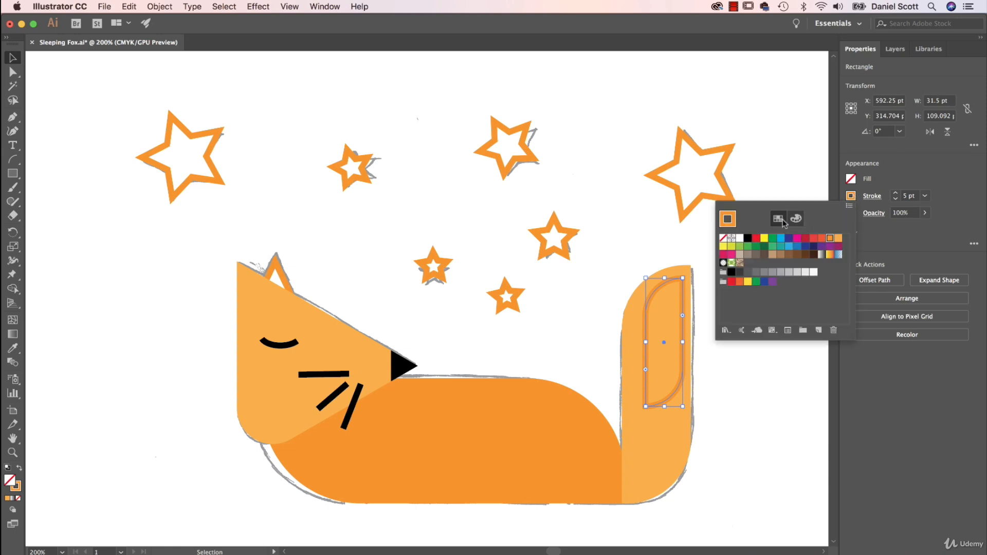
{"action": "left_click", "coordinate": [724, 240]}
{"action": "left_click", "coordinate": [851, 179]}
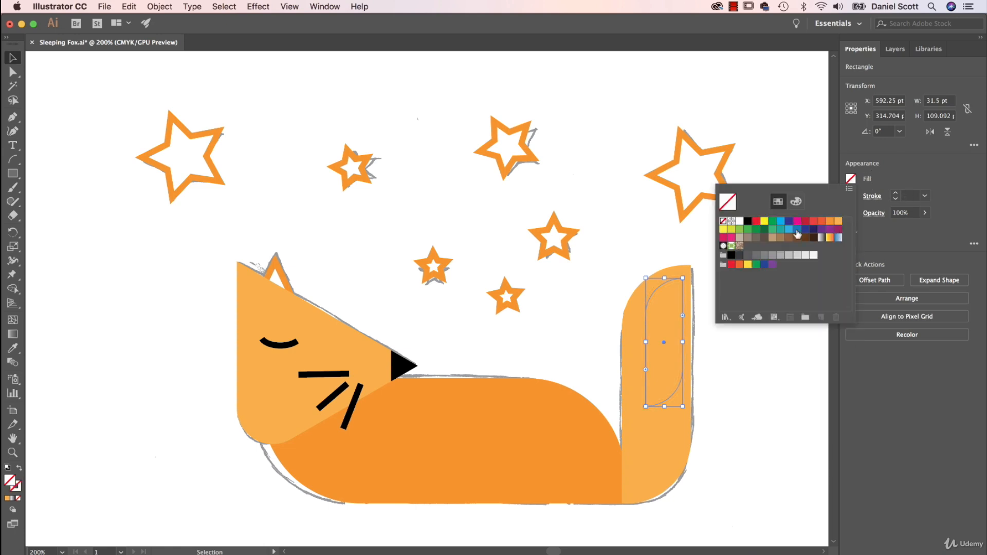
{"action": "left_click", "coordinate": [740, 221]}
{"action": "left_click", "coordinate": [597, 243]}
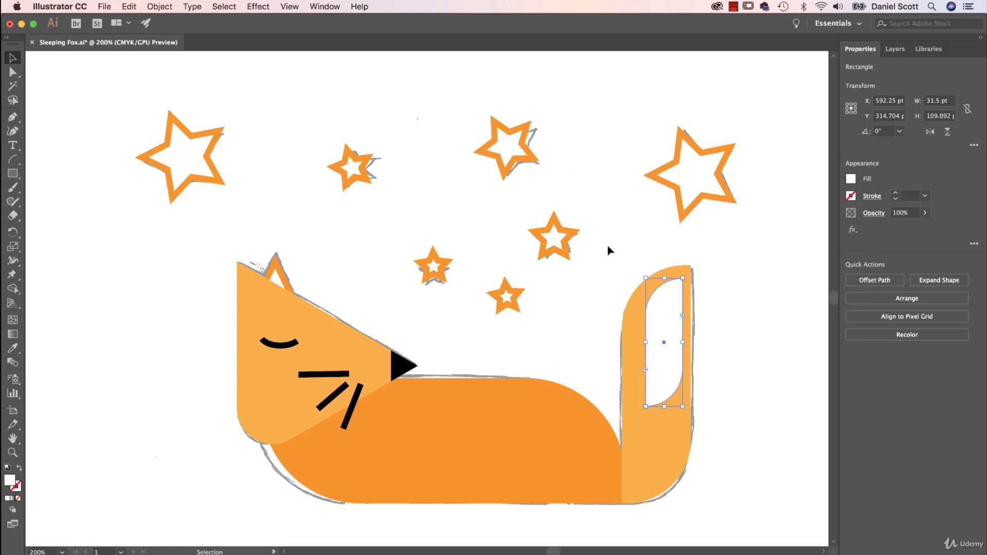
Step: Rotate the outer tail shape and its white inner patch together by 90° and lay them along the body's lower edge
{"action": "left_click", "coordinate": [620, 255]}
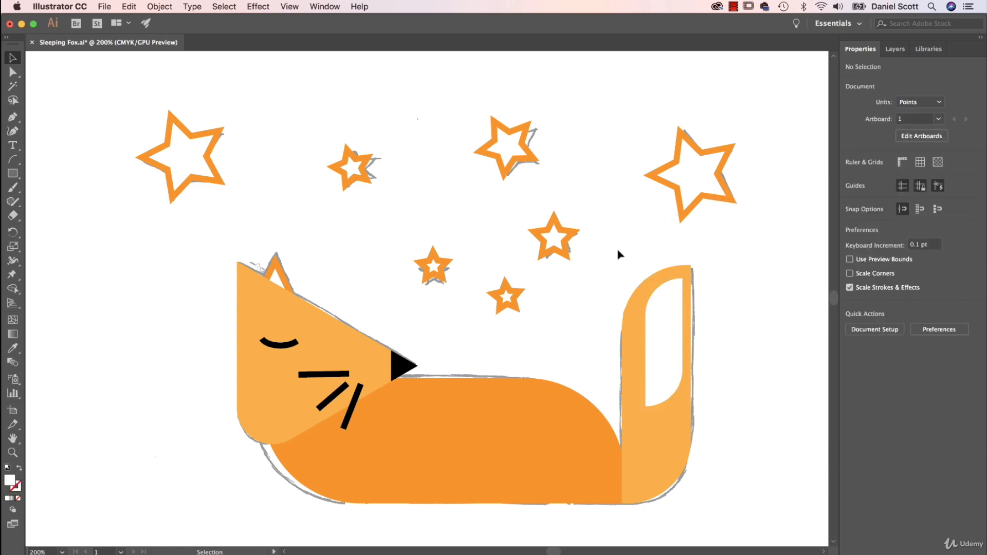
{"action": "left_click", "coordinate": [662, 350]}
{"action": "left_click", "coordinate": [669, 434], "text": "shift"}
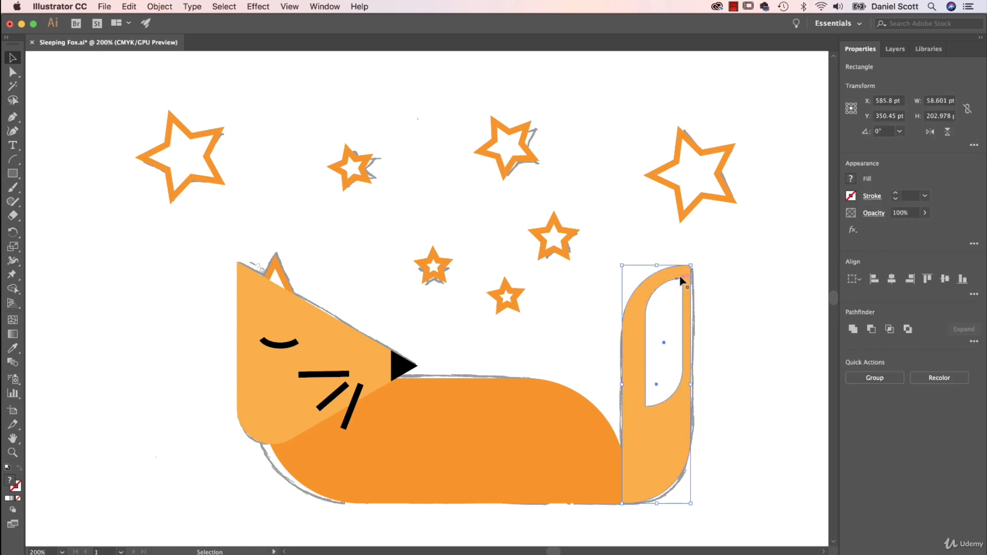
{"action": "left_click", "coordinate": [789, 266]}
{"action": "left_click", "coordinate": [669, 307]}
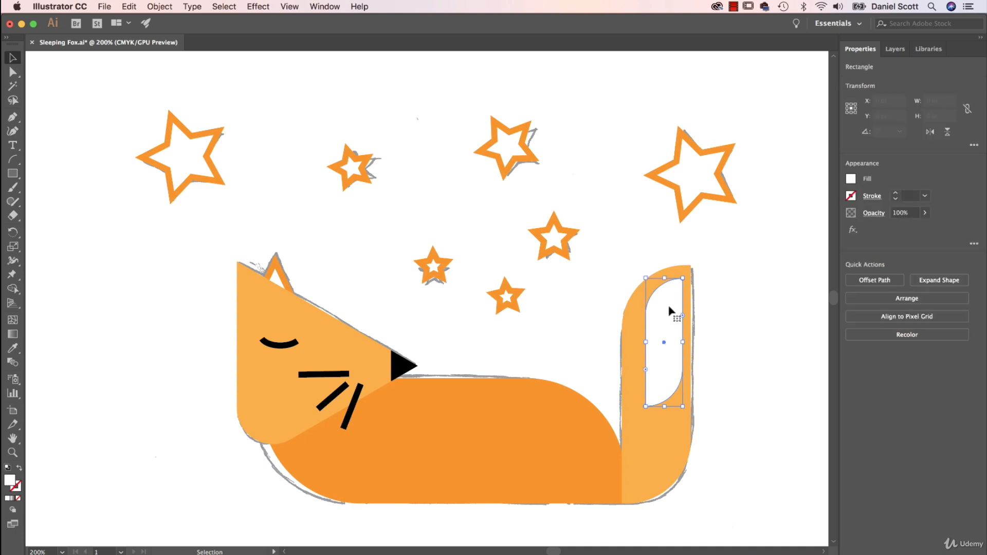
{"action": "left_click", "coordinate": [677, 457], "text": "shift"}
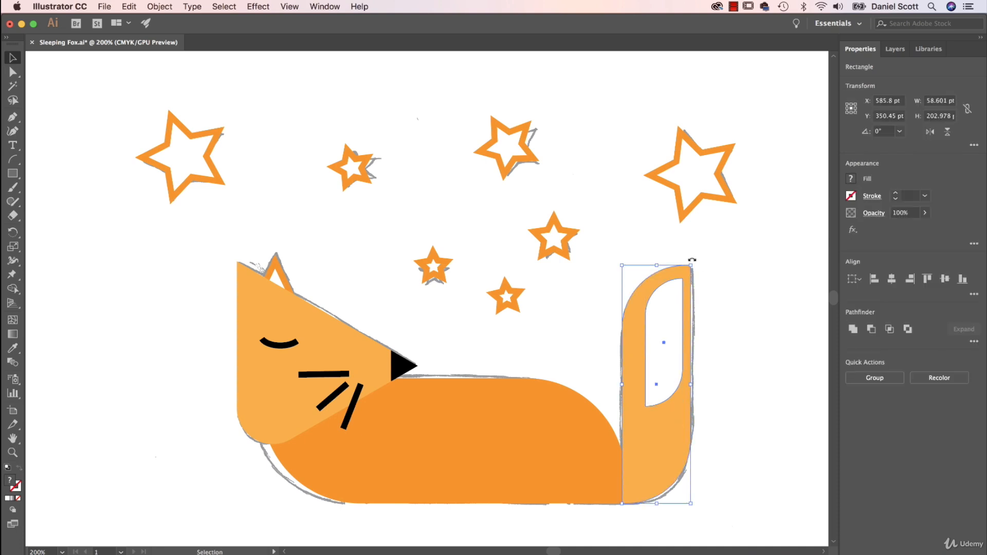
{"action": "left_click_drag", "start_coordinate": [693, 259], "coordinate": [514, 335]}
{"action": "left_click_drag", "start_coordinate": [729, 374], "coordinate": [577, 462]}
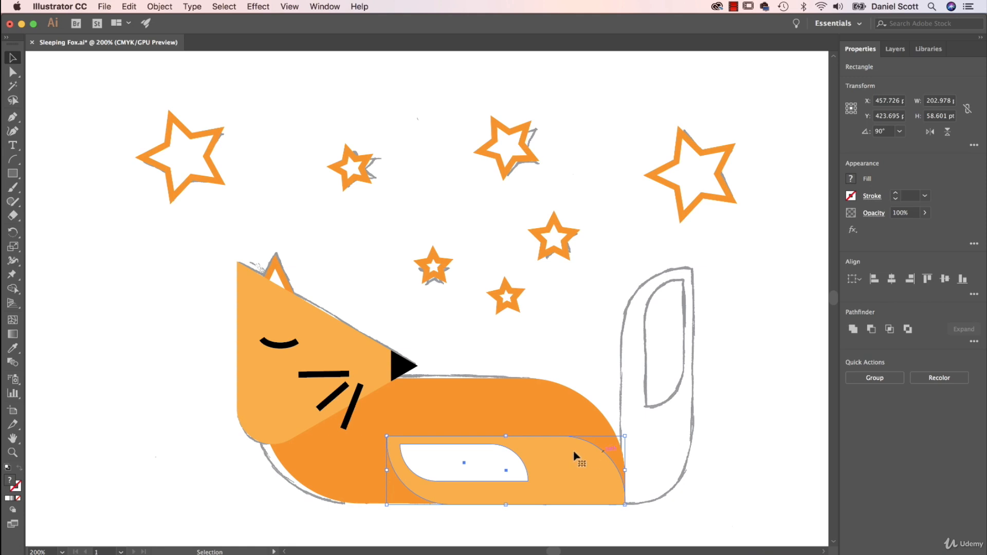
Step: Undo the tail's move and rotation, and clear the selection
{"action": "key", "text": "super+z"}
{"action": "key", "text": "super+shift+z"}
{"action": "key", "text": "super+z"}
{"action": "key", "text": "super+z"}
{"action": "left_click", "coordinate": [711, 417]}
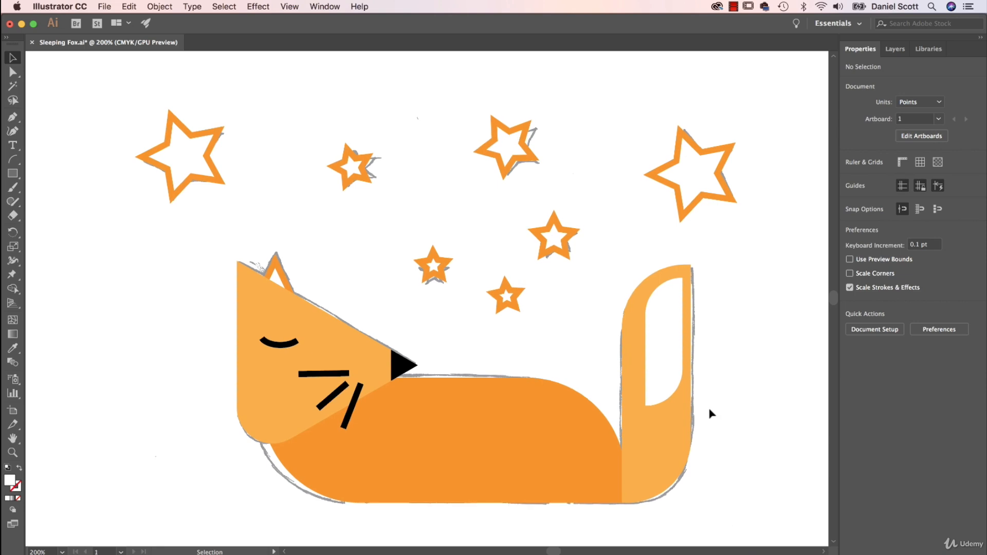
Step: Move the body shape out past the back of the head so the sketched grass tufts are uncovered
{"action": "scroll", "coordinate": [425, 313], "scroll_direction": "down", "scroll_amount": 2}
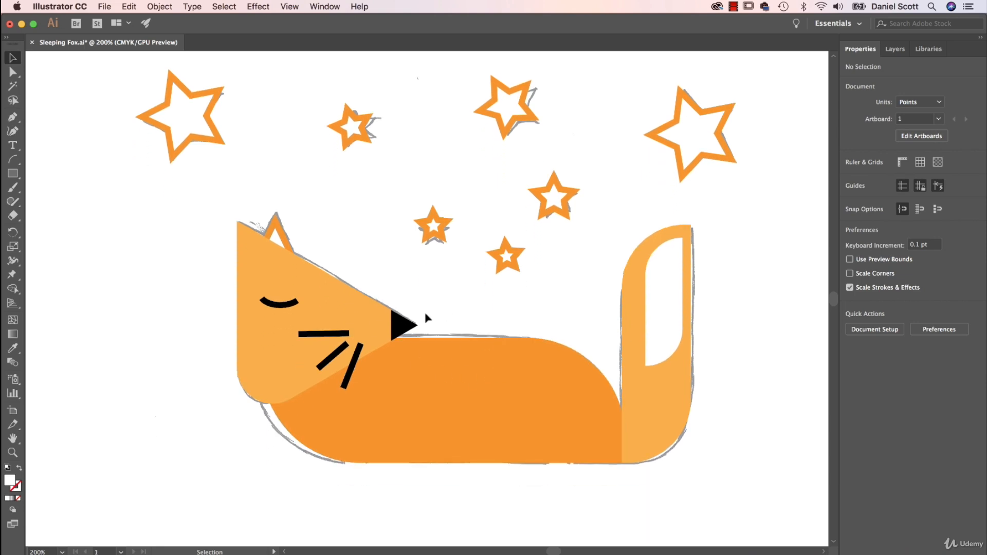
{"action": "left_click_drag", "start_coordinate": [485, 449], "coordinate": [261, 365]}
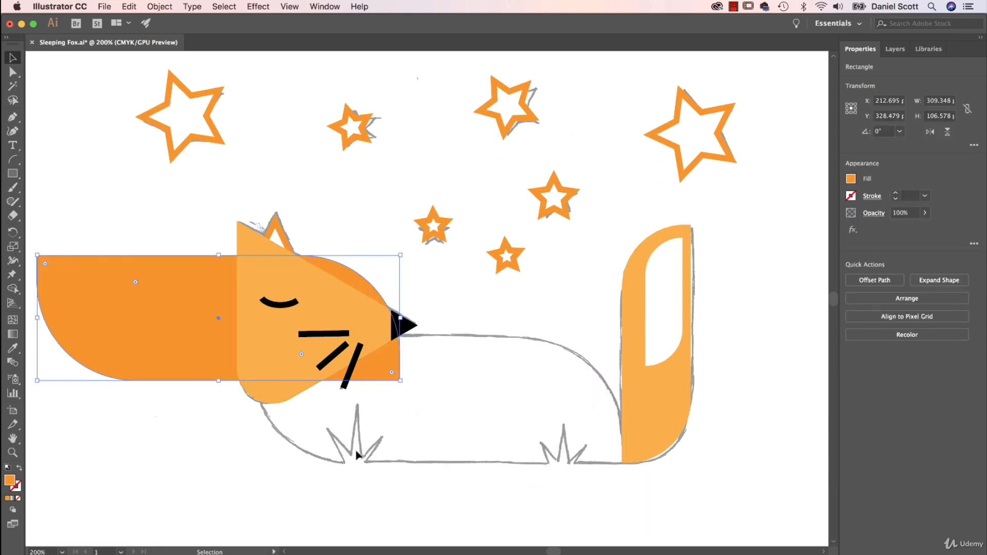
{"action": "key", "text": "super+z"}
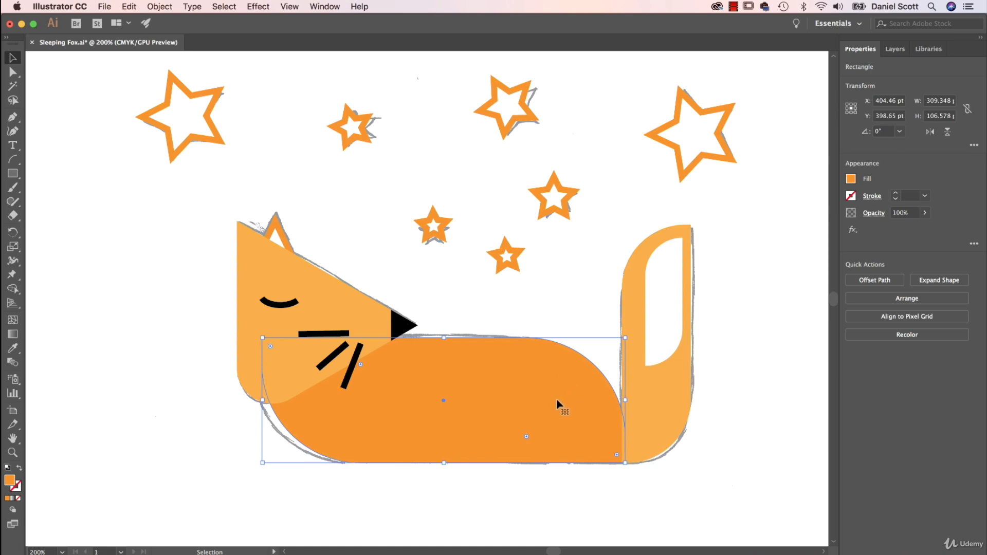
{"action": "left_click_drag", "start_coordinate": [531, 395], "coordinate": [110, 355]}
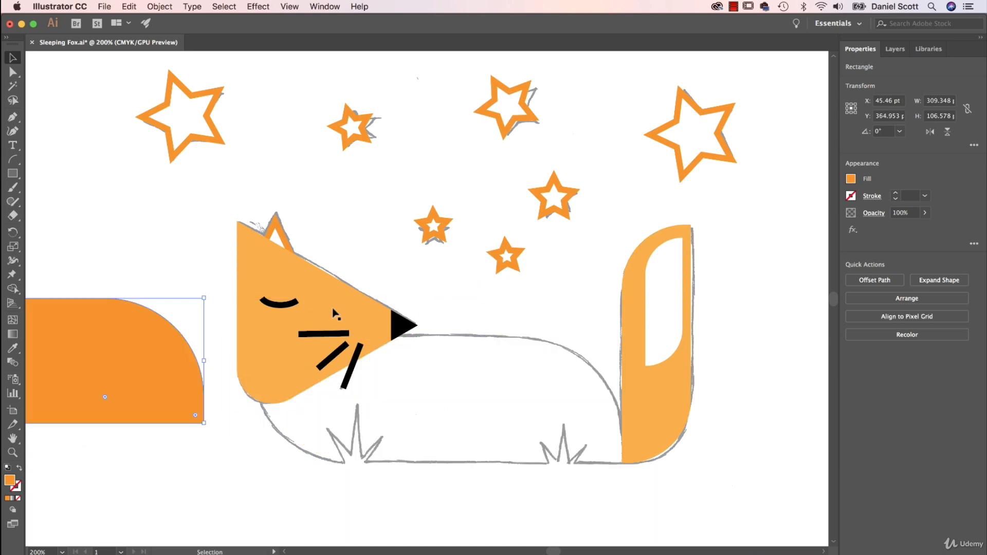
Step: Draw an upright triangle with the Polygon tool and narrow it to about 14 by 71 pt over the first grass tuft's middle blade
{"action": "left_click", "coordinate": [15, 173]}
{"action": "left_click_drag", "start_coordinate": [16, 175], "coordinate": [64, 216]}
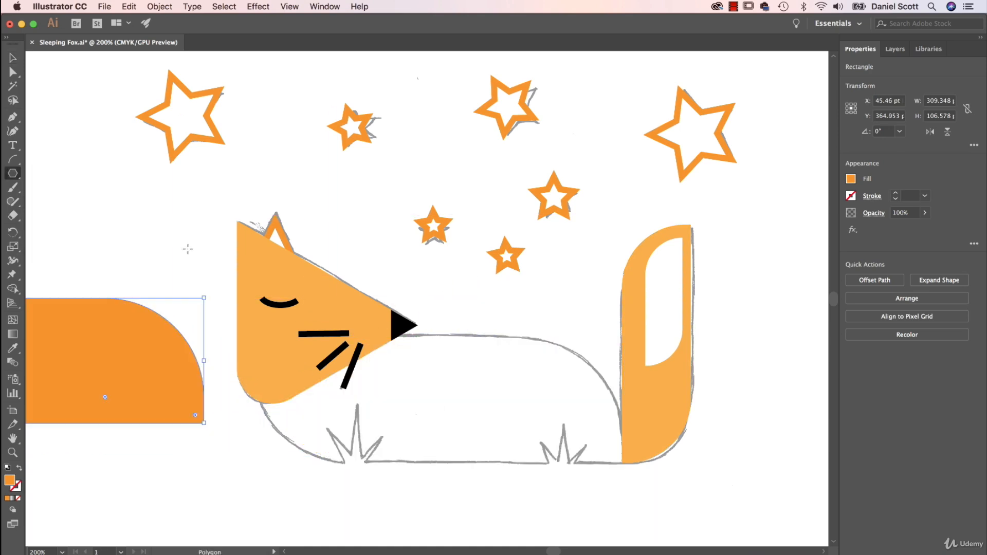
{"action": "left_click_drag", "start_coordinate": [161, 204], "coordinate": [193, 250]}
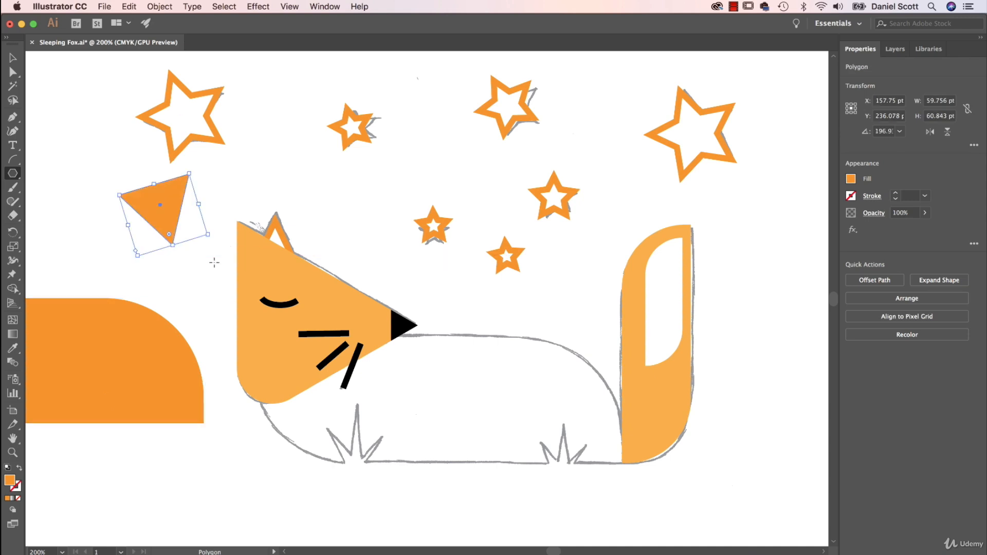
{"action": "key", "text": "super+z"}
{"action": "left_click_drag", "start_coordinate": [389, 468], "coordinate": [389, 411]}
{"action": "key", "text": "v"}
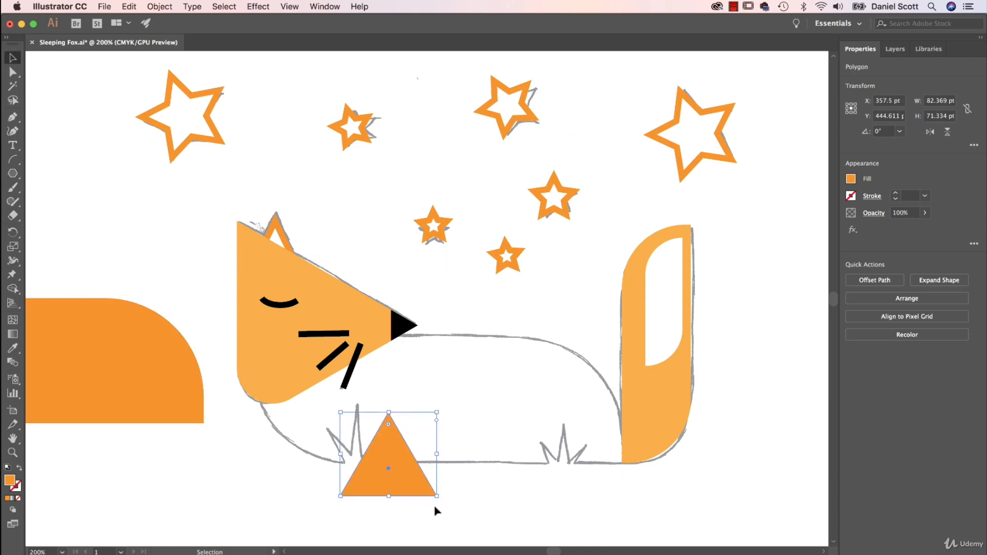
{"action": "mouse_move", "coordinate": [438, 455]}
{"action": "left_mouse_down"}
{"action": "mouse_move", "coordinate": [357, 455]}
{"action": "mouse_move", "coordinate": [357, 470]}
{"action": "left_mouse_up"}
{"action": "key", "text": "super+equal"}
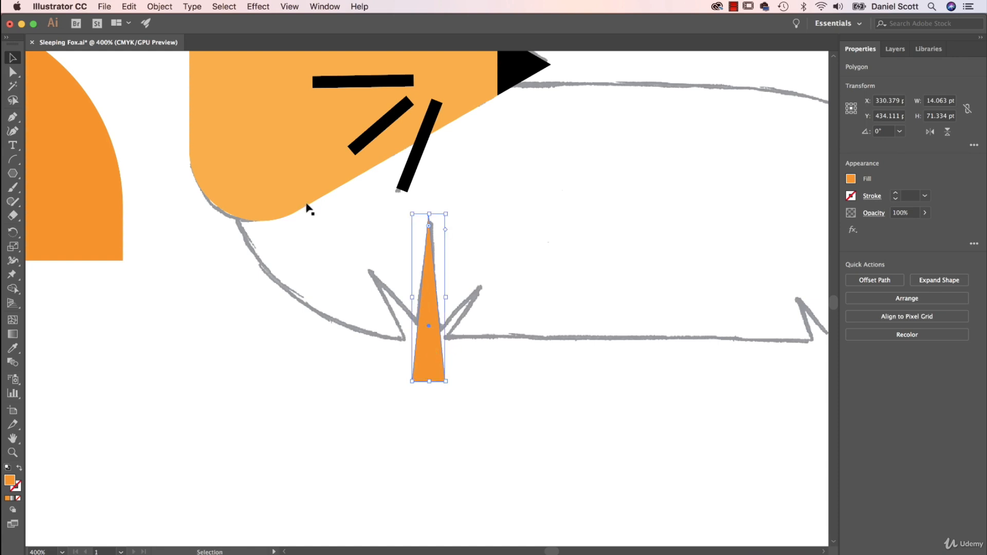
Step: Paste copies of the blade in front, then tilt, shrink and position them over the first tuft's two sketched side blades
{"action": "left_click", "coordinate": [129, 6]}
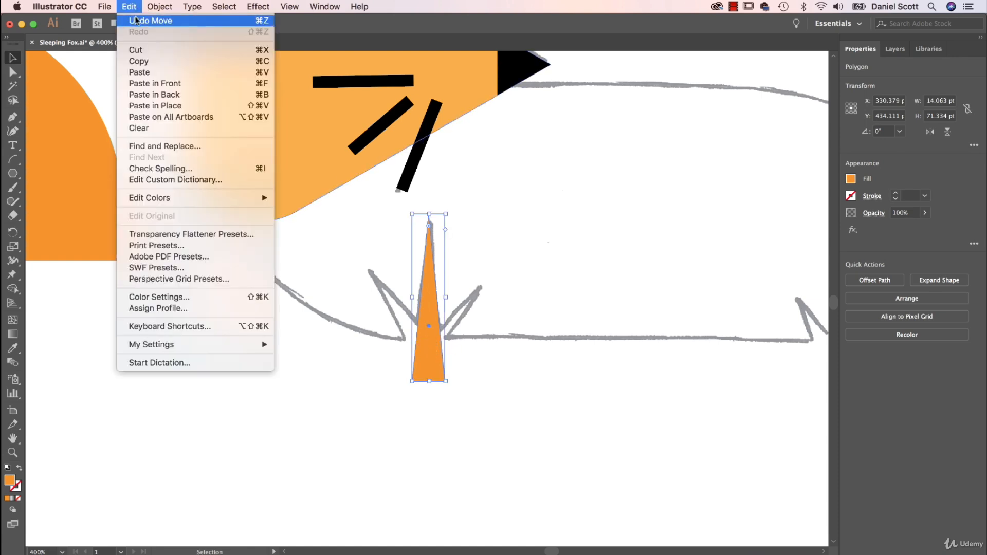
{"action": "left_click", "coordinate": [139, 72]}
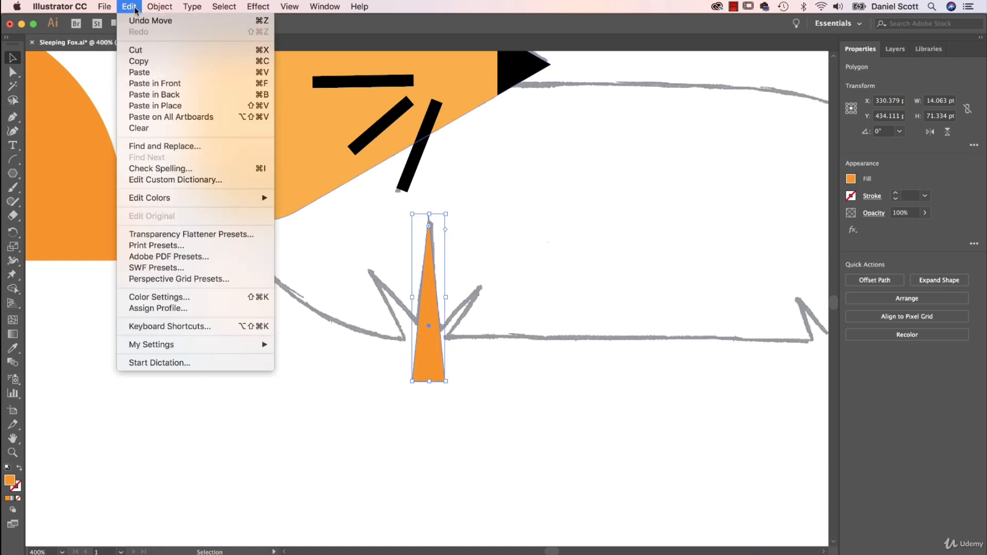
{"action": "key", "text": "a"}
{"action": "key", "text": "v"}
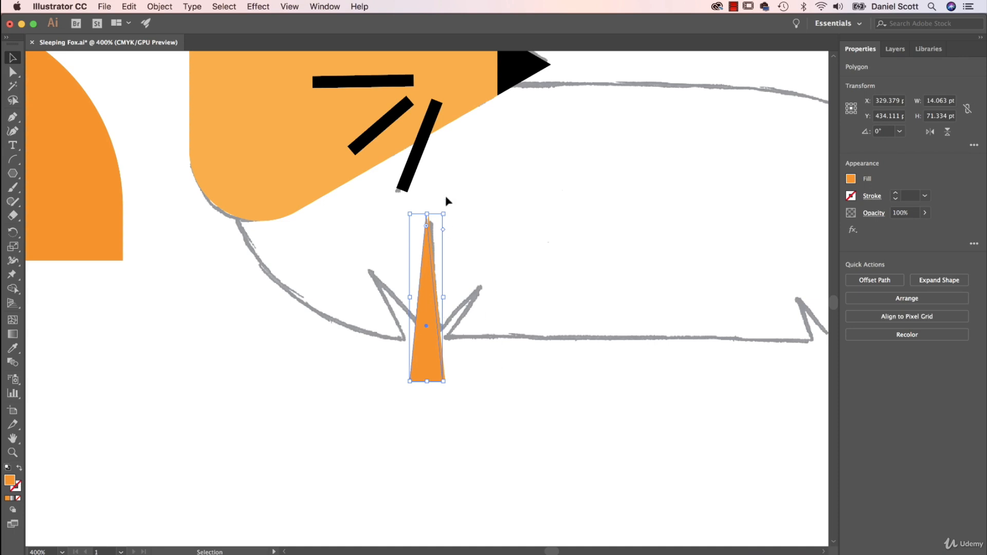
{"action": "left_click_drag", "start_coordinate": [449, 210], "coordinate": [406, 219]}
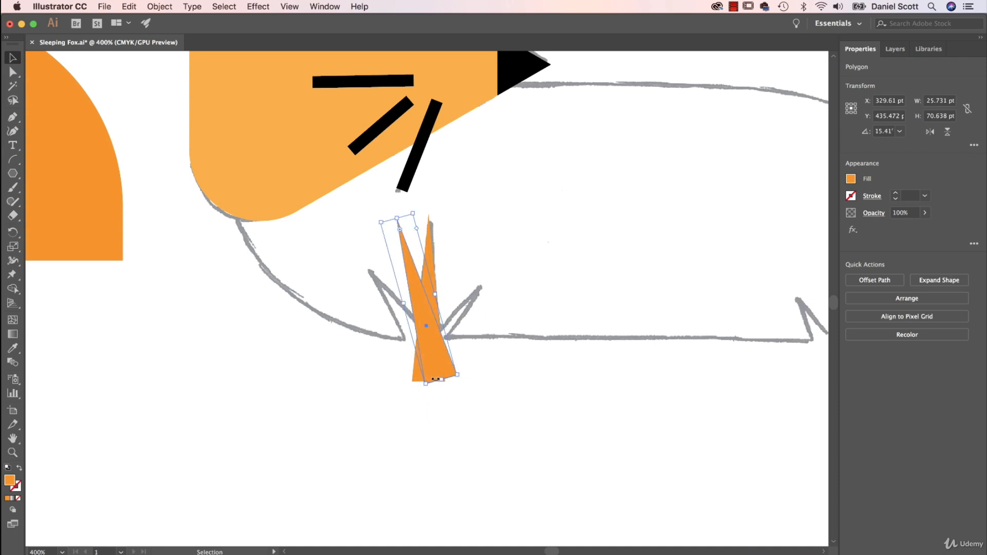
{"action": "left_click_drag", "start_coordinate": [437, 373], "coordinate": [434, 397]}
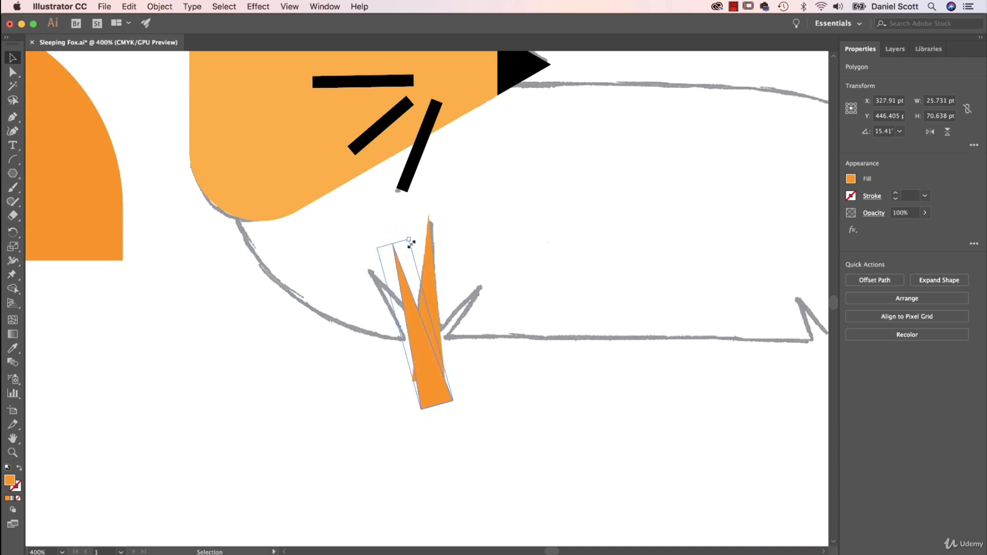
{"action": "left_click_drag", "start_coordinate": [409, 240], "coordinate": [412, 315]}
{"action": "mouse_move", "coordinate": [443, 407]}
{"action": "left_mouse_down"}
{"action": "mouse_move", "coordinate": [426, 385]}
{"action": "mouse_move", "coordinate": [429, 401]}
{"action": "mouse_move", "coordinate": [409, 331]}
{"action": "mouse_move", "coordinate": [442, 355]}
{"action": "mouse_move", "coordinate": [419, 353]}
{"action": "mouse_move", "coordinate": [419, 374]}
{"action": "mouse_move", "coordinate": [427, 349]}
{"action": "mouse_move", "coordinate": [467, 368]}
{"action": "mouse_move", "coordinate": [403, 416]}
{"action": "mouse_move", "coordinate": [440, 359]}
{"action": "mouse_move", "coordinate": [431, 362]}
{"action": "left_mouse_up"}
Step: Duplicate the three blades onto the sketched grass tuft near the tail and shrink the copy to about 36 by 56 pt
{"action": "left_click", "coordinate": [416, 316], "text": "shift"}
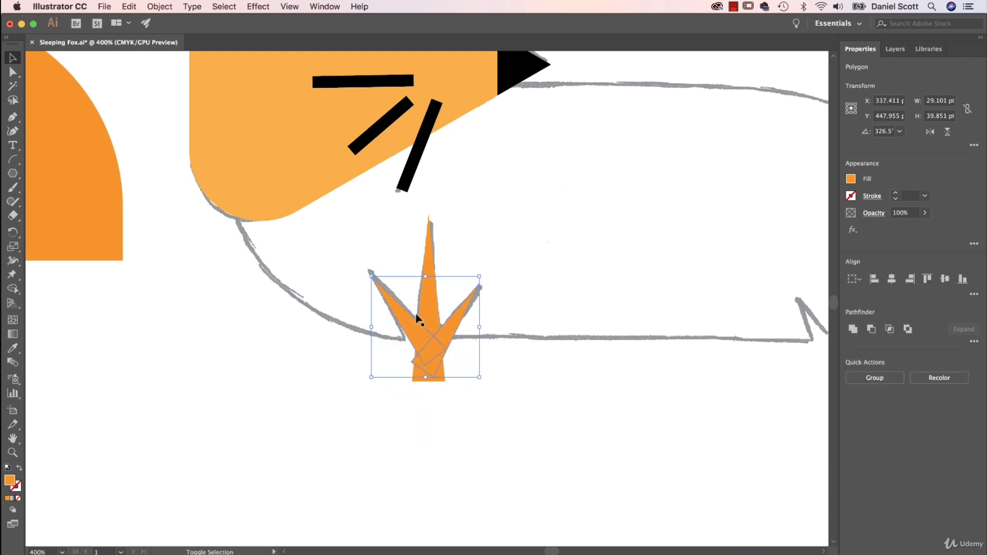
{"action": "left_click", "coordinate": [440, 369], "text": "shift"}
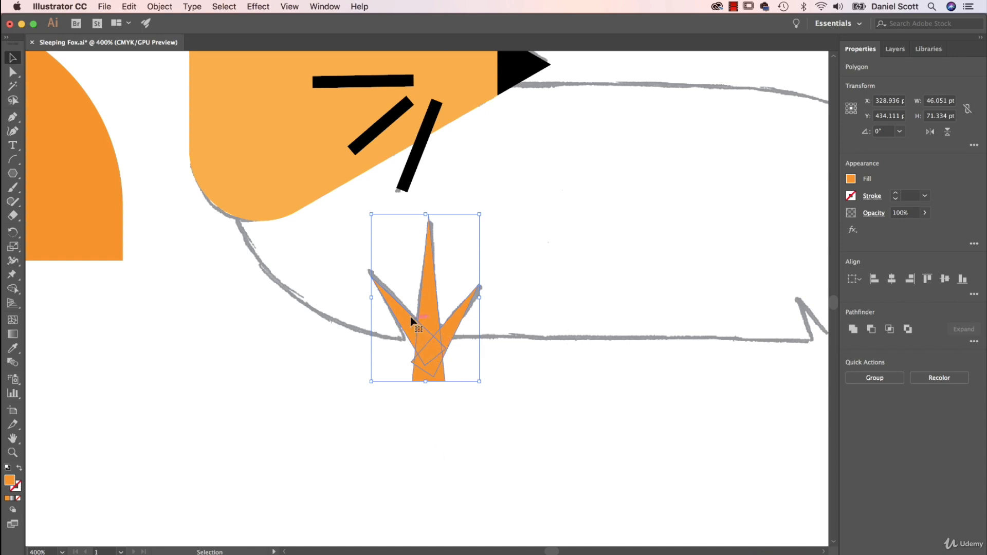
{"action": "key", "text": "a"}
{"action": "left_click_drag", "start_coordinate": [430, 336], "coordinate": [758, 357]}
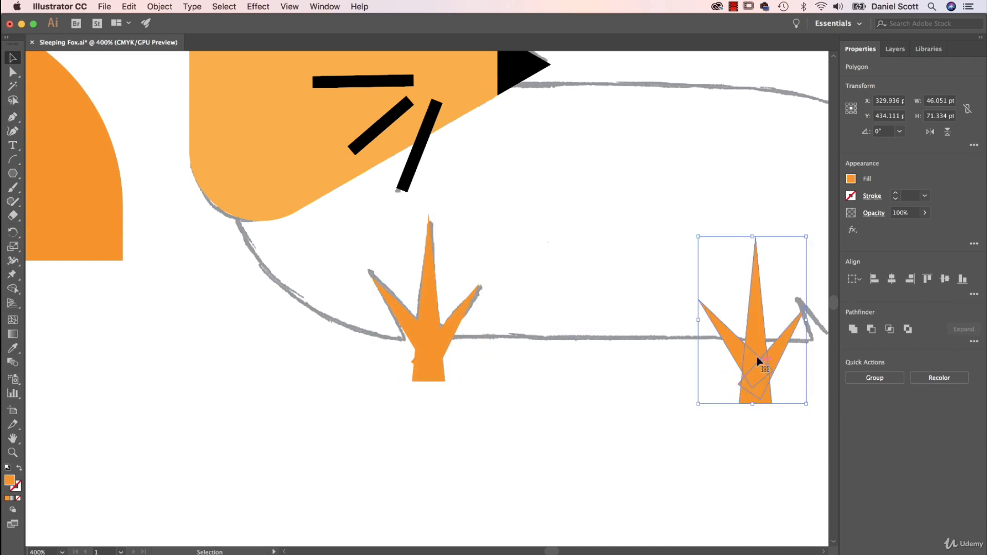
{"action": "left_click_drag", "start_coordinate": [774, 321], "coordinate": [430, 395]}
{"action": "key", "text": "v"}
{"action": "left_click_drag", "start_coordinate": [408, 456], "coordinate": [508, 442]}
{"action": "left_click_drag", "start_coordinate": [548, 313], "coordinate": [527, 351]}
{"action": "mouse_move", "coordinate": [494, 455]}
{"action": "left_mouse_down"}
{"action": "mouse_move", "coordinate": [498, 431]}
{"action": "mouse_move", "coordinate": [509, 433]}
{"action": "mouse_move", "coordinate": [495, 429]}
{"action": "left_mouse_up"}
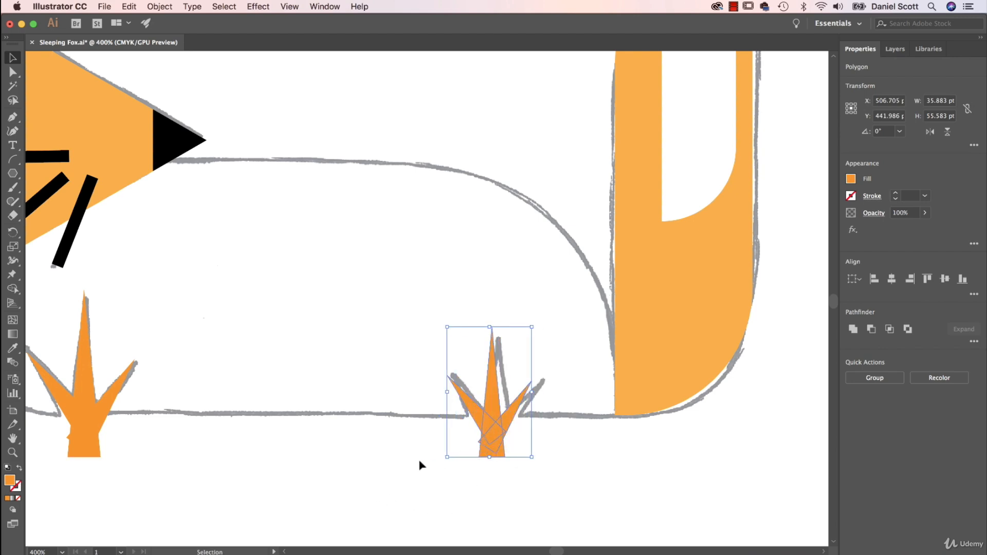
{"action": "left_click", "coordinate": [418, 463]}
Step: Fill all the blades of both grass tufts with a light grey swatch
{"action": "key", "text": "super+minus"}
{"action": "key", "text": "super+minus"}
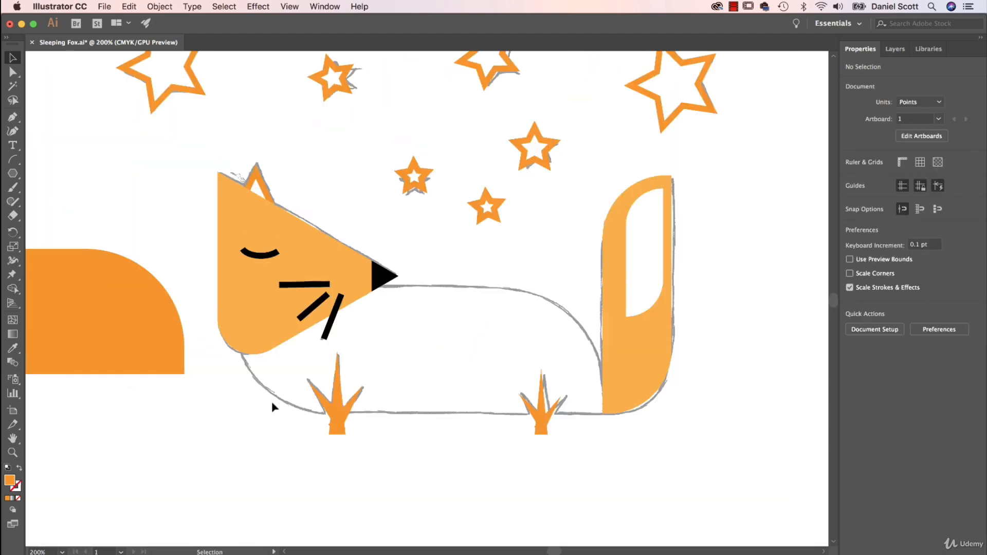
{"action": "left_click_drag", "start_coordinate": [274, 375], "coordinate": [582, 470]}
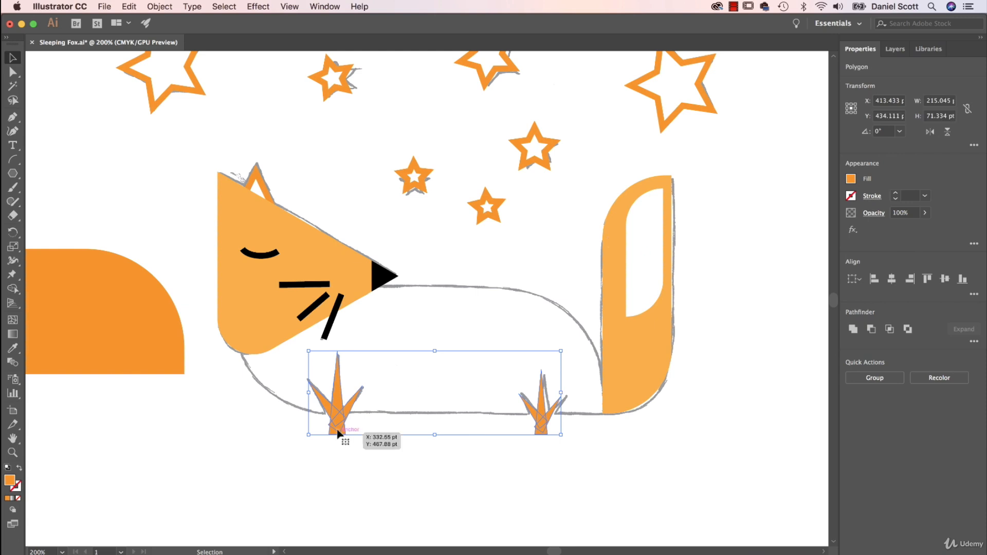
{"action": "left_click", "coordinate": [851, 179]}
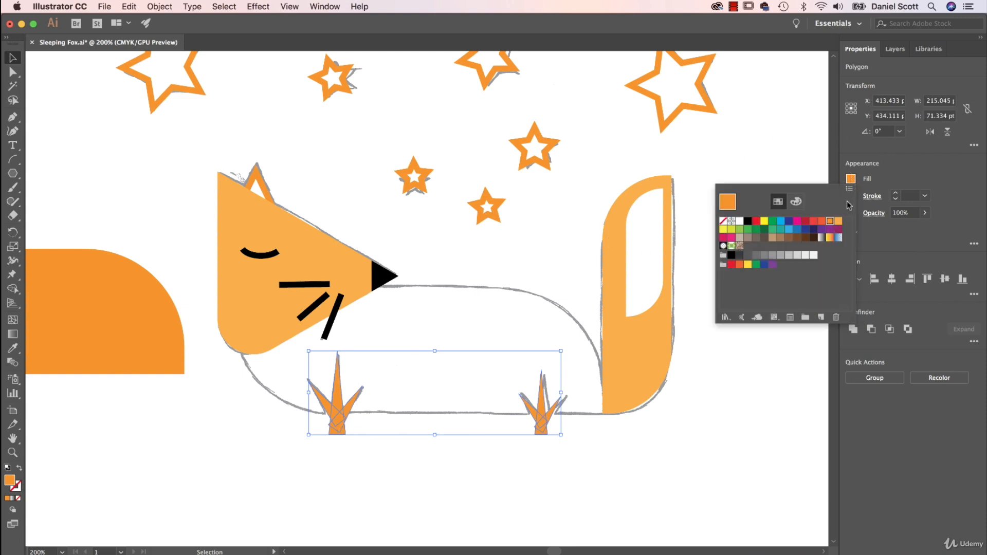
{"action": "left_click", "coordinate": [806, 255]}
{"action": "left_click", "coordinate": [798, 256]}
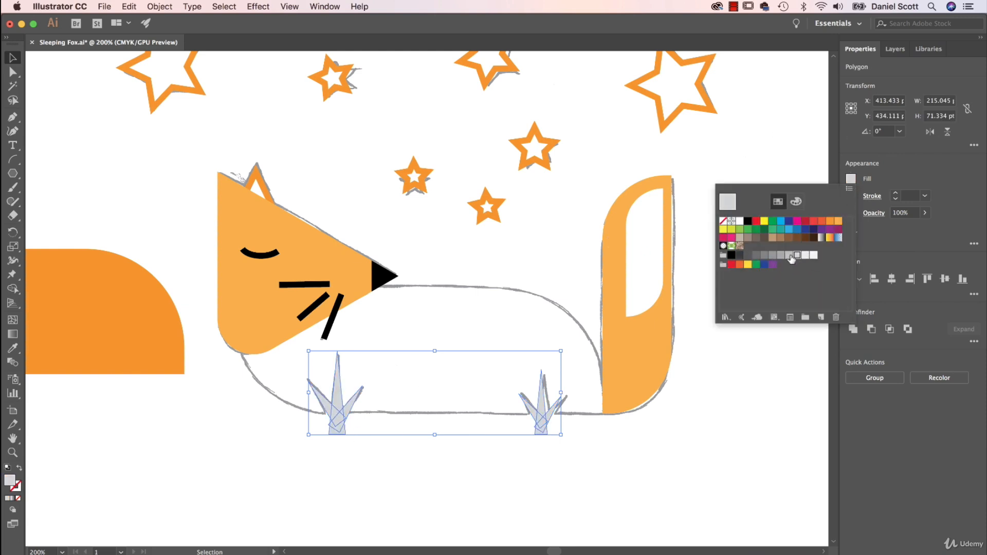
{"action": "left_click", "coordinate": [790, 256]}
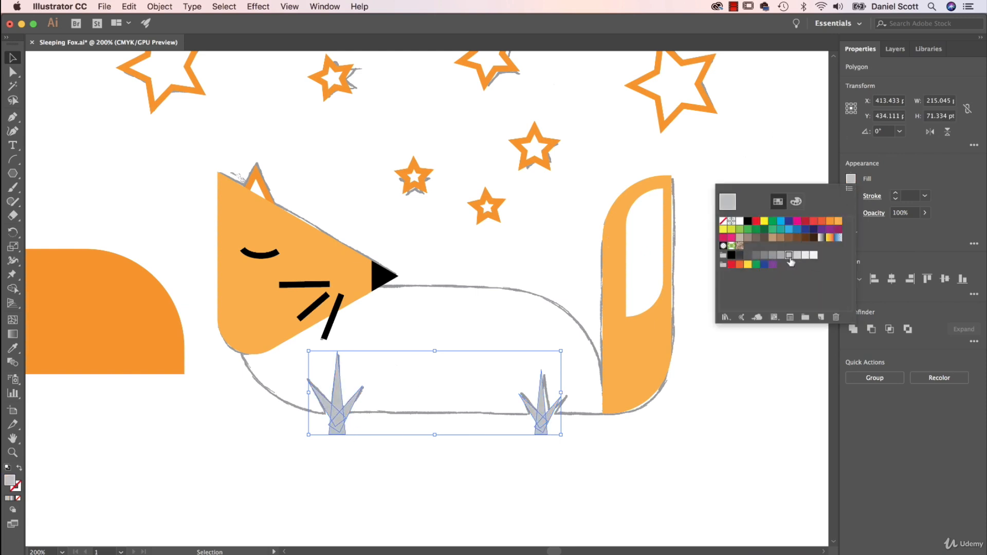
{"action": "left_click", "coordinate": [557, 489]}
{"action": "left_click", "coordinate": [165, 466]}
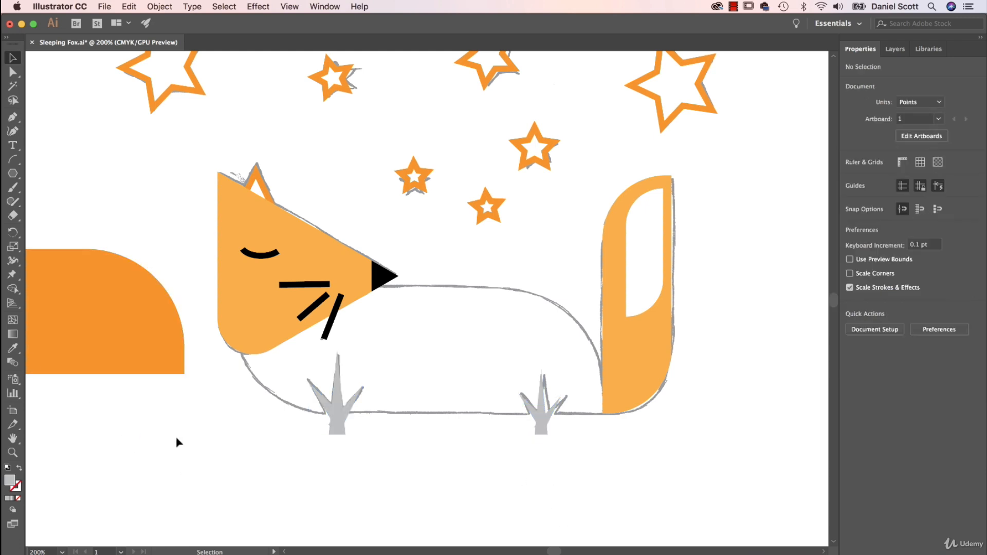
Step: Move the body shape back over its sketched outline between the head and tail, behind the grass
{"action": "left_click", "coordinate": [157, 348]}
{"action": "left_click_drag", "start_coordinate": [98, 287], "coordinate": [508, 322]}
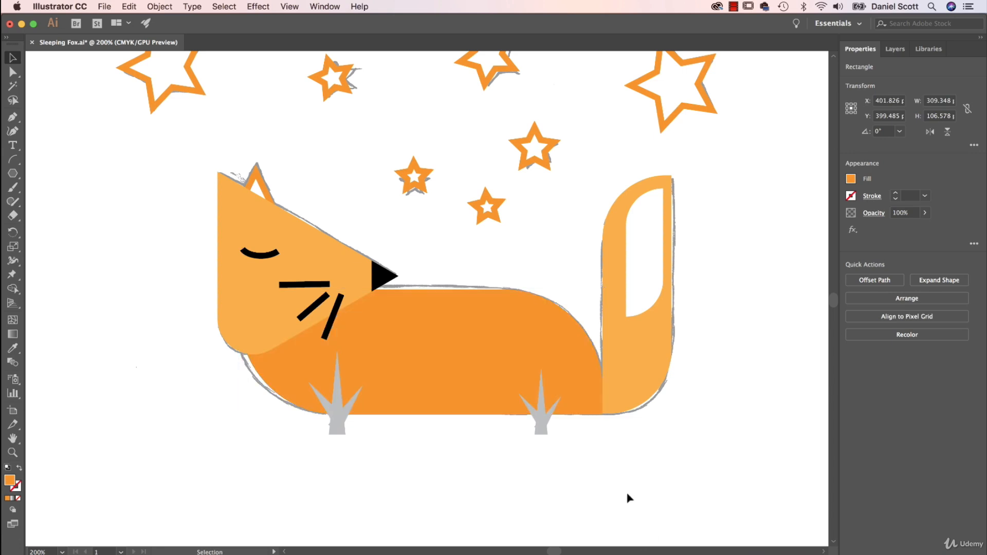
{"action": "left_click", "coordinate": [630, 497]}
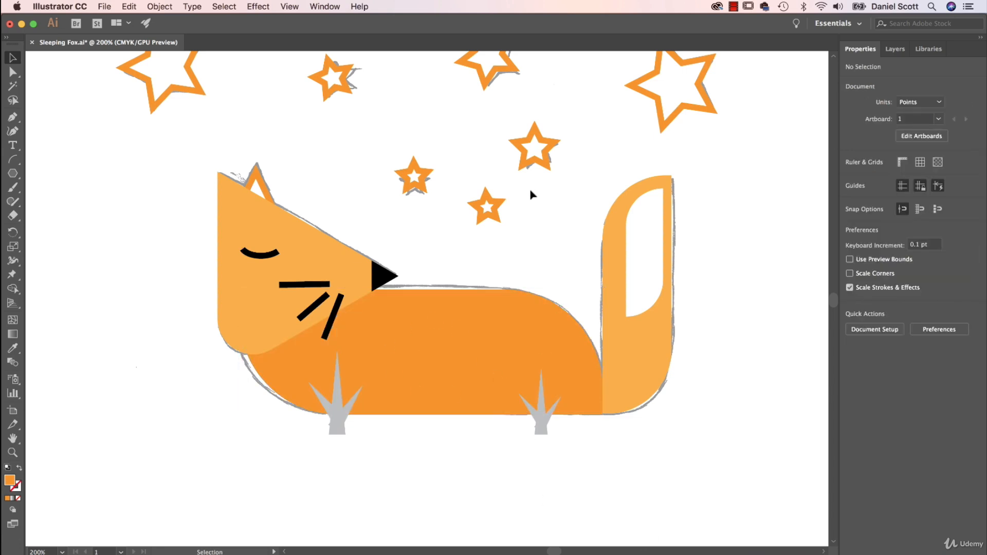
Step: Hide the locked template layer so only the vector artwork shows
{"action": "key", "text": "super+minus"}
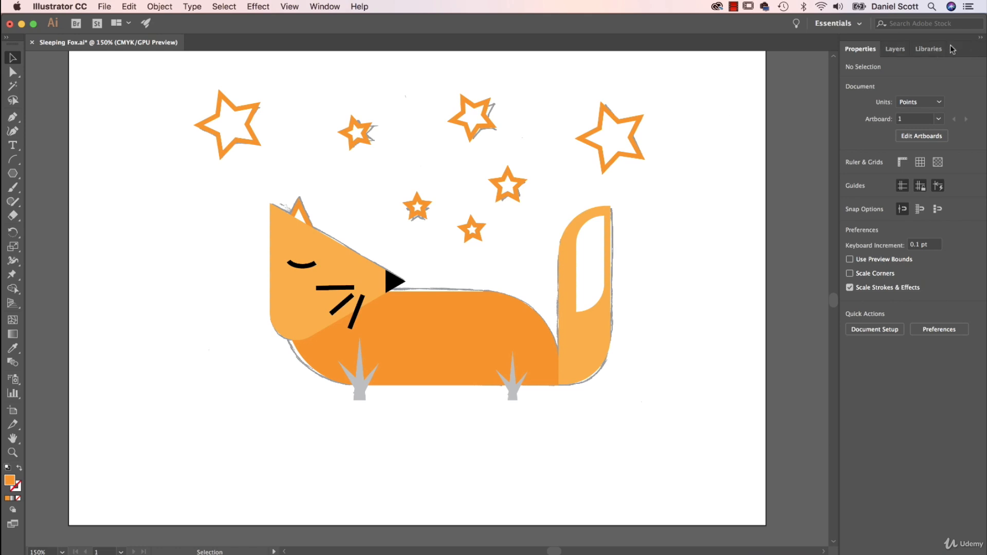
{"action": "left_click", "coordinate": [905, 50]}
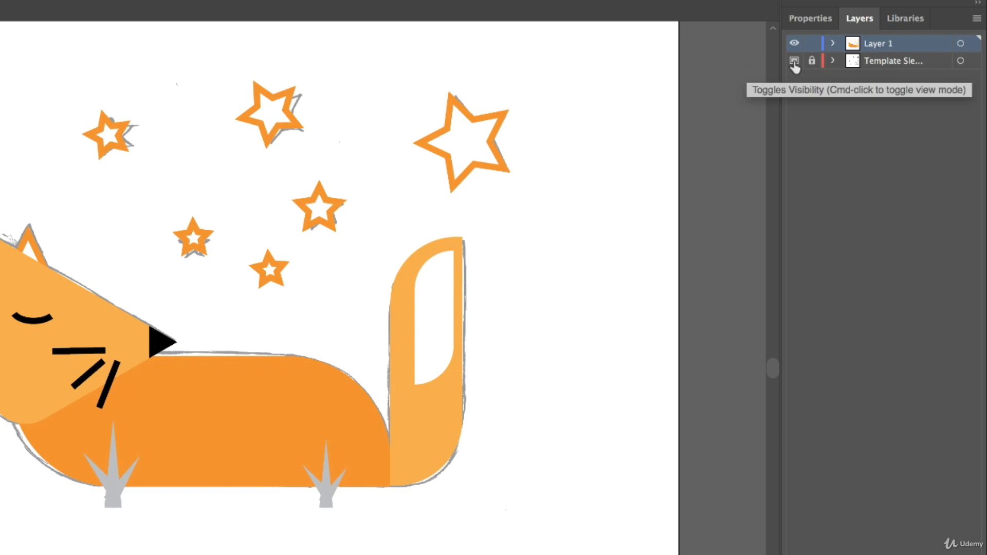
{"action": "left_click", "coordinate": [795, 62]}
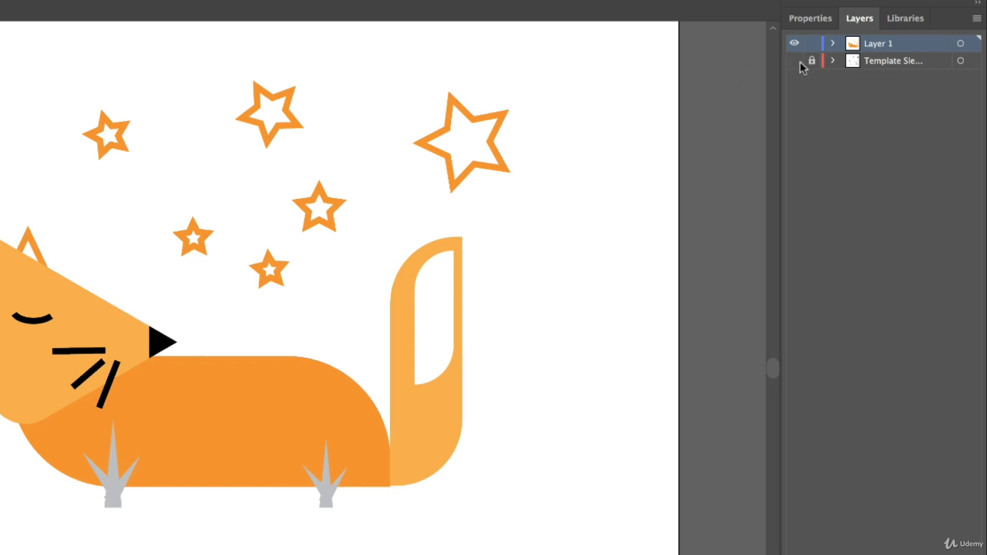
{"action": "left_click", "coordinate": [790, 63]}
{"action": "left_click", "coordinate": [791, 63]}
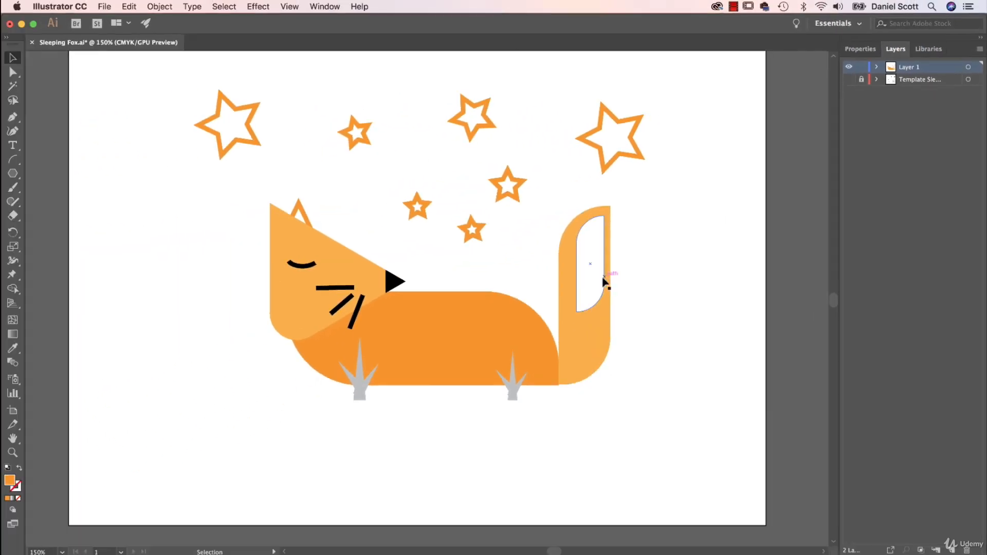
Step: Shorten the white inner shape of the tail by raising its lower edge slightly
{"action": "left_click", "coordinate": [453, 372]}
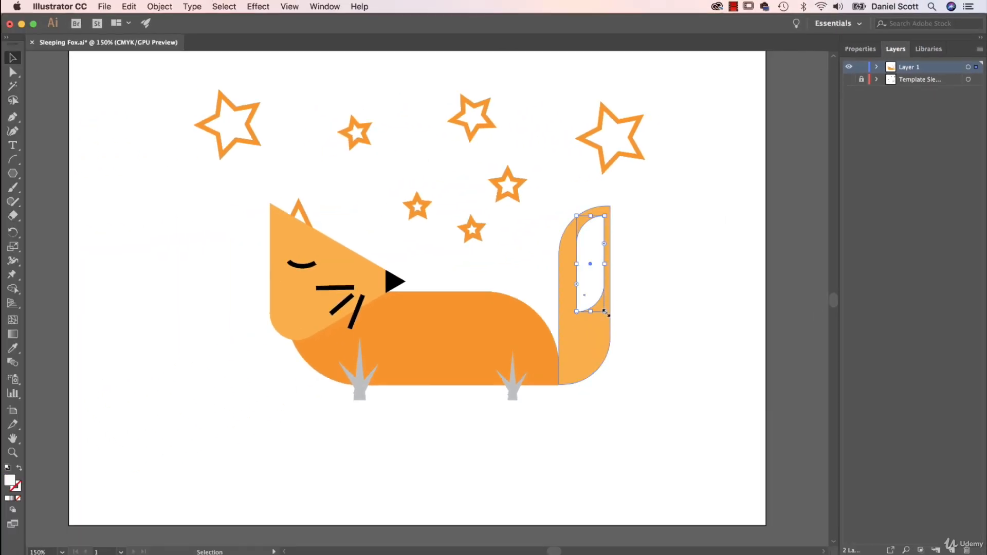
{"action": "mouse_move", "coordinate": [605, 312]}
{"action": "left_mouse_down"}
{"action": "mouse_move", "coordinate": [595, 291]}
{"action": "mouse_move", "coordinate": [597, 301]}
{"action": "left_mouse_up"}
{"action": "left_click", "coordinate": [675, 289]}
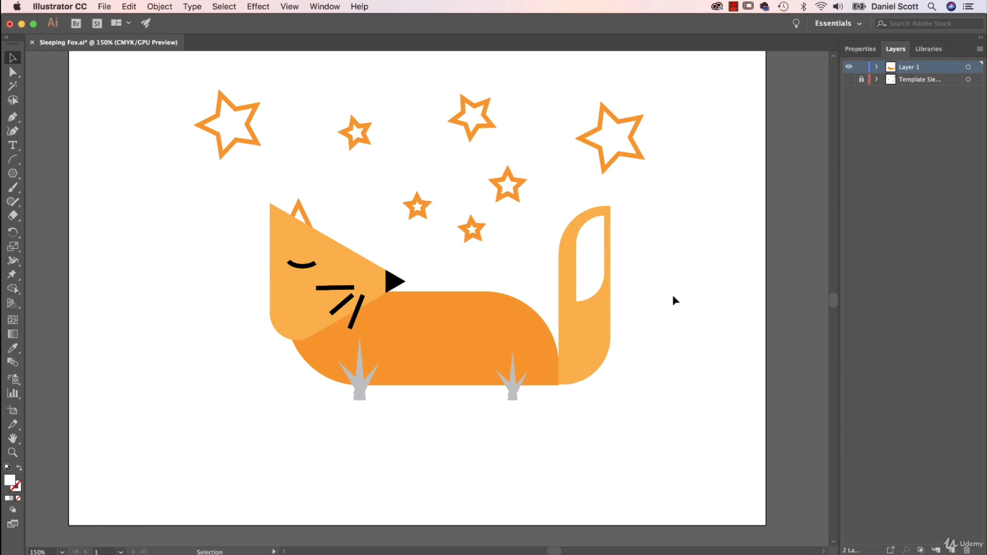
Step: Try shrinking the whole fox artwork proportionally to about 168 by 116 pt
{"action": "left_click_drag", "start_coordinate": [714, 67], "coordinate": [181, 451]}
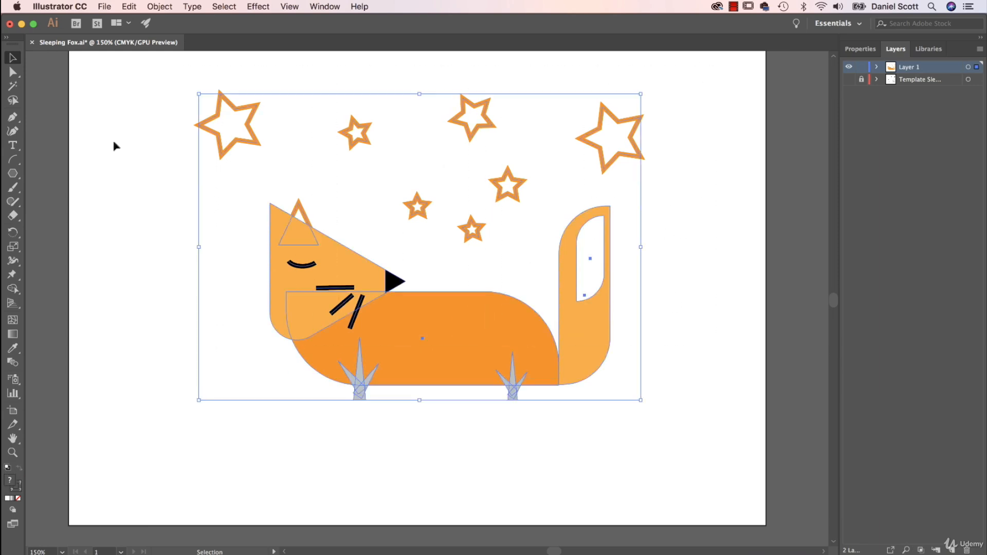
{"action": "left_click_drag", "start_coordinate": [145, 76], "coordinate": [667, 423]}
{"action": "left_click", "coordinate": [868, 50]}
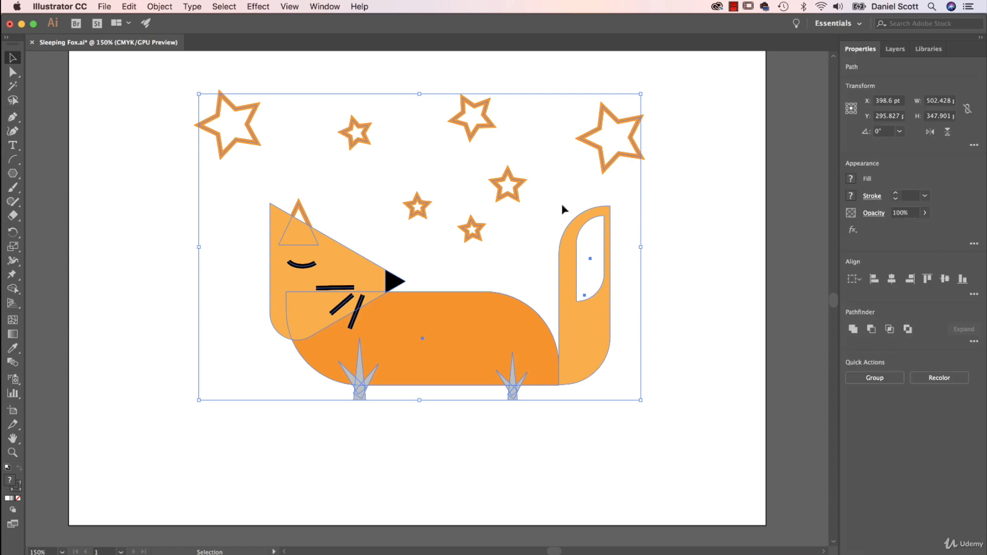
{"action": "left_click", "coordinate": [718, 269]}
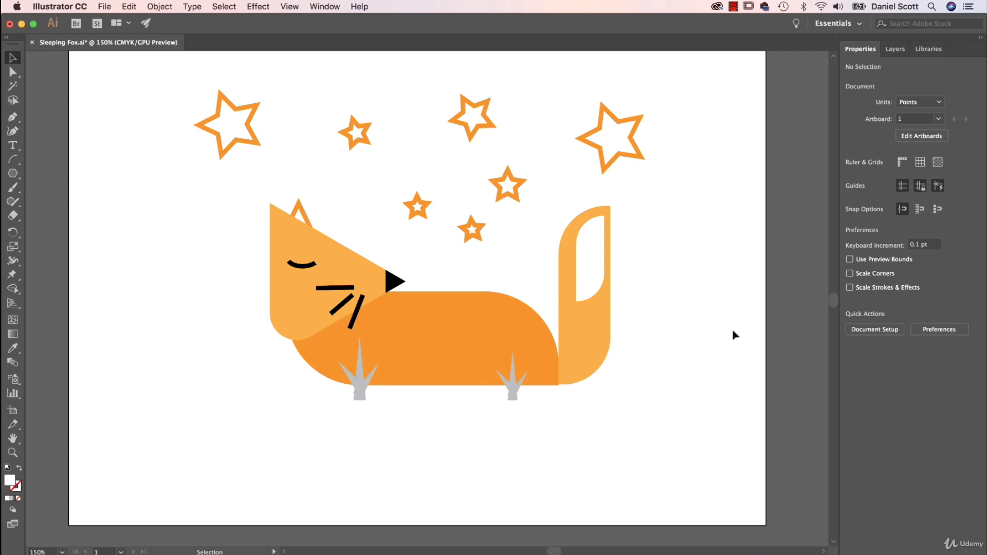
{"action": "left_click_drag", "start_coordinate": [694, 74], "coordinate": [202, 430]}
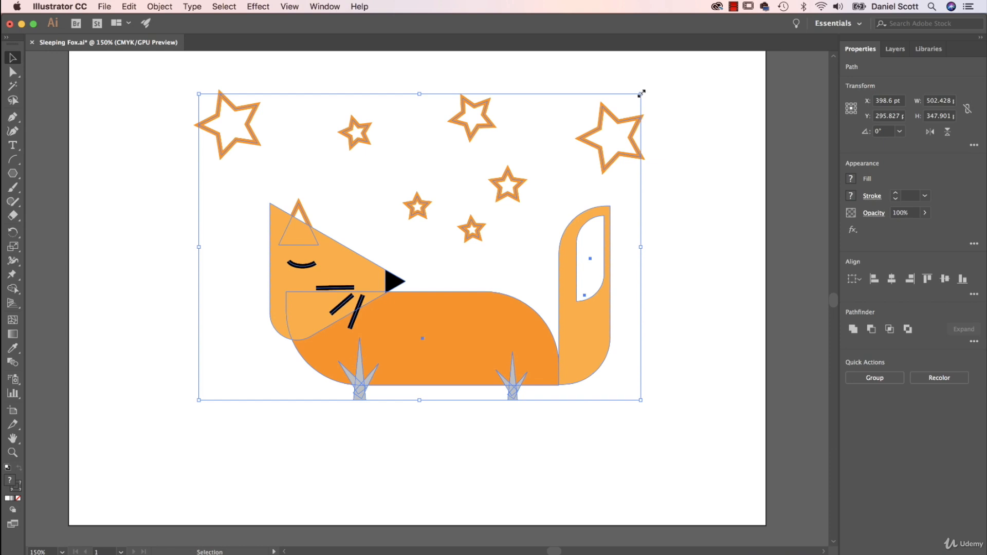
{"action": "left_click_drag", "start_coordinate": [714, 72], "coordinate": [143, 480]}
{"action": "left_click_drag", "start_coordinate": [640, 95], "coordinate": [351, 295]}
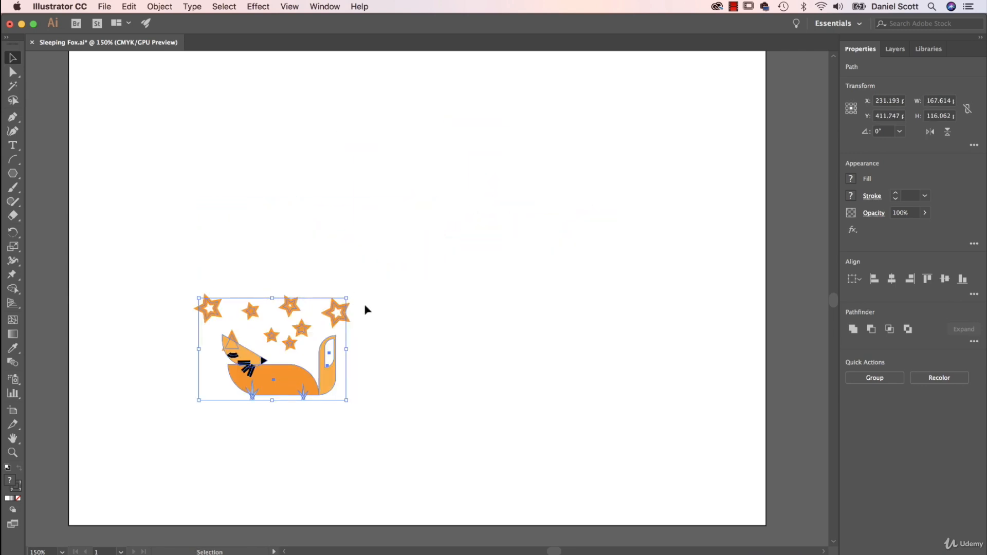
{"action": "left_click", "coordinate": [391, 314]}
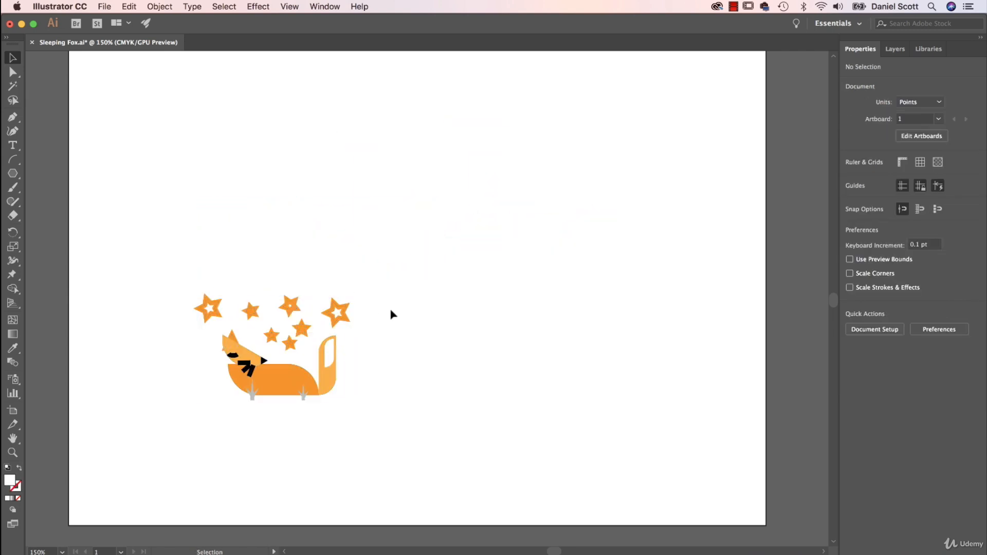
Step: Check the stroke weight of the two large outer stars in the shrunken artwork
{"action": "left_click", "coordinate": [212, 310]}
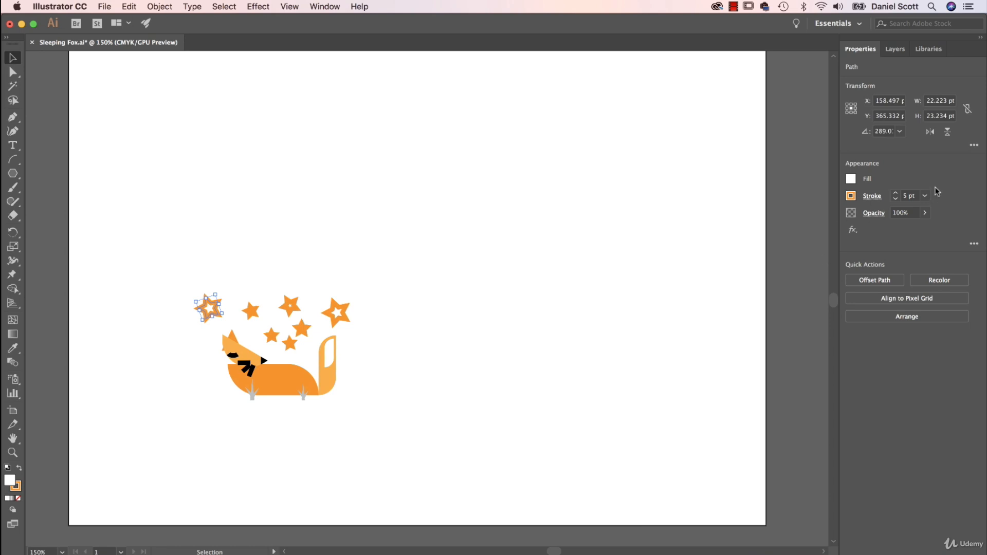
{"action": "left_click", "coordinate": [409, 430]}
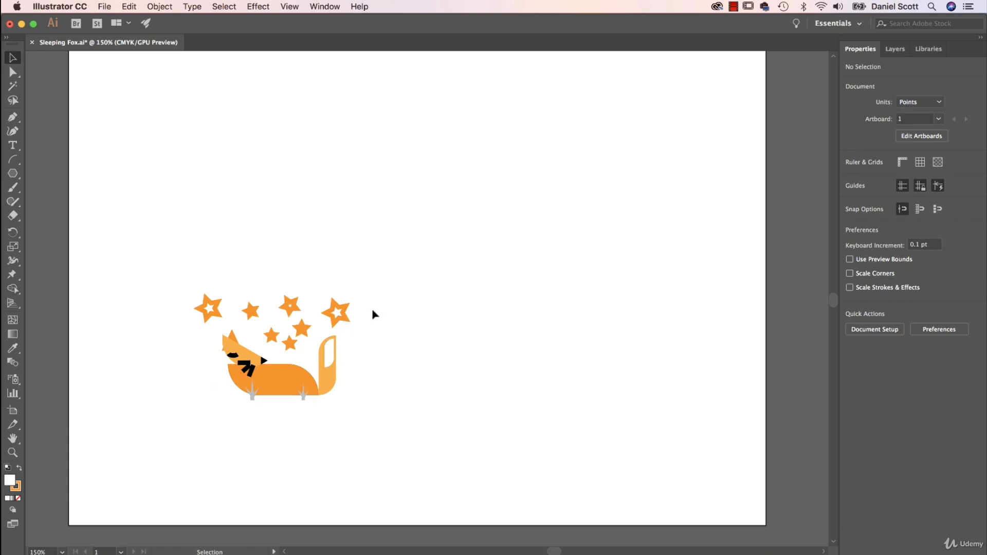
{"action": "left_click", "coordinate": [341, 320]}
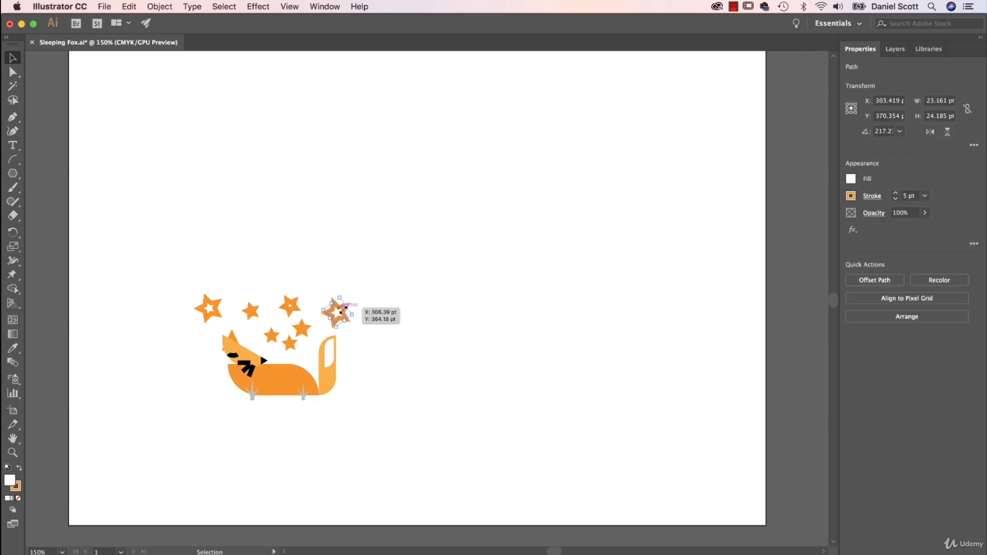
Step: Undo the artwork's reduction and enable the Scale Strokes & Effects option
{"action": "key", "text": "super+z"}
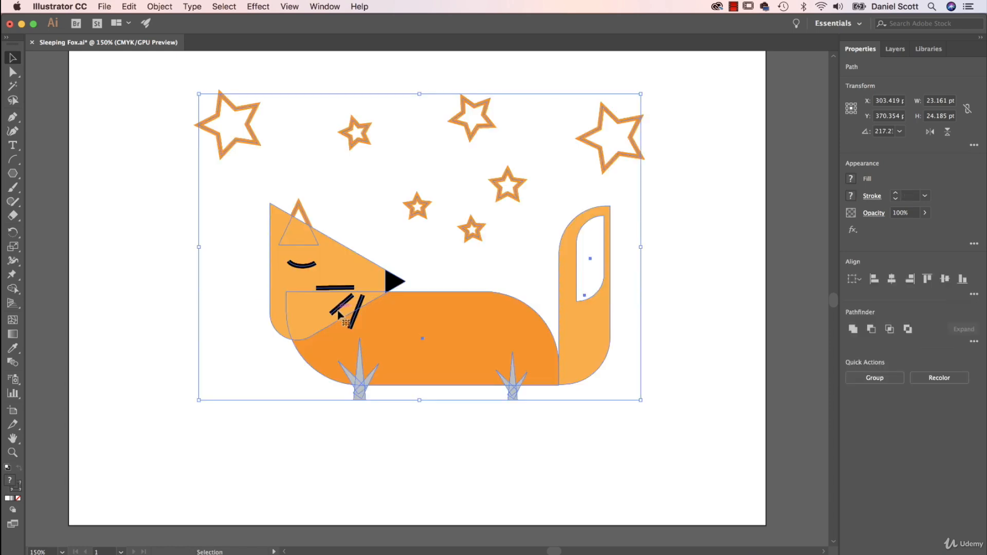
{"action": "left_click", "coordinate": [712, 327]}
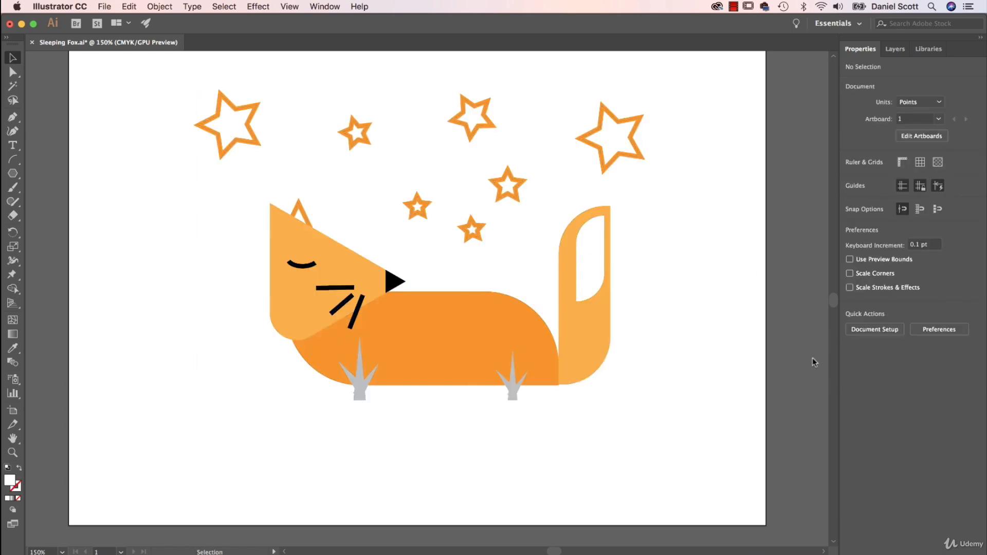
{"action": "left_click", "coordinate": [872, 289]}
Step: Try shrinking the whole artwork to about 350 by 242 pt, check a large star's stroke weight, and undo the scaling
{"action": "left_click_drag", "start_coordinate": [703, 83], "coordinate": [194, 454]}
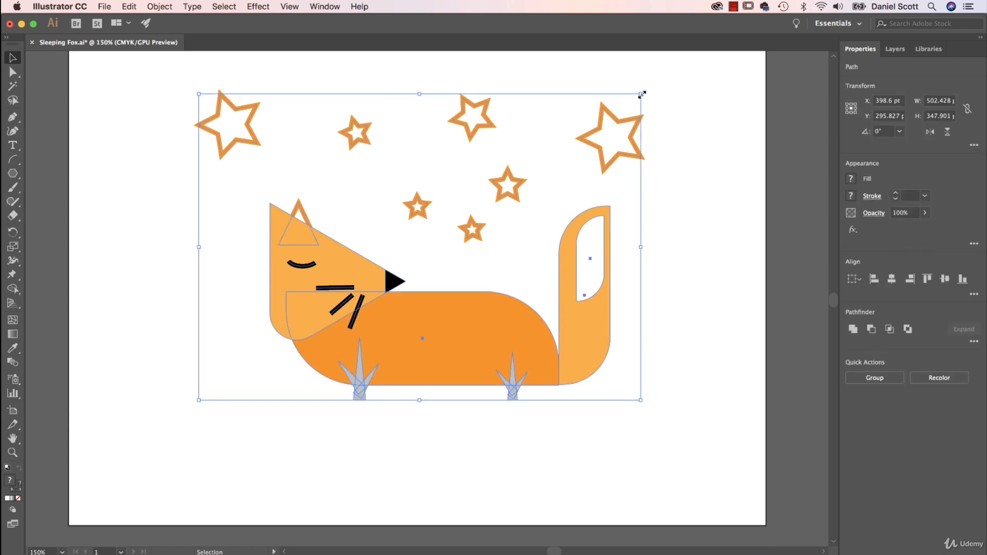
{"action": "left_click_drag", "start_coordinate": [641, 93], "coordinate": [499, 222]}
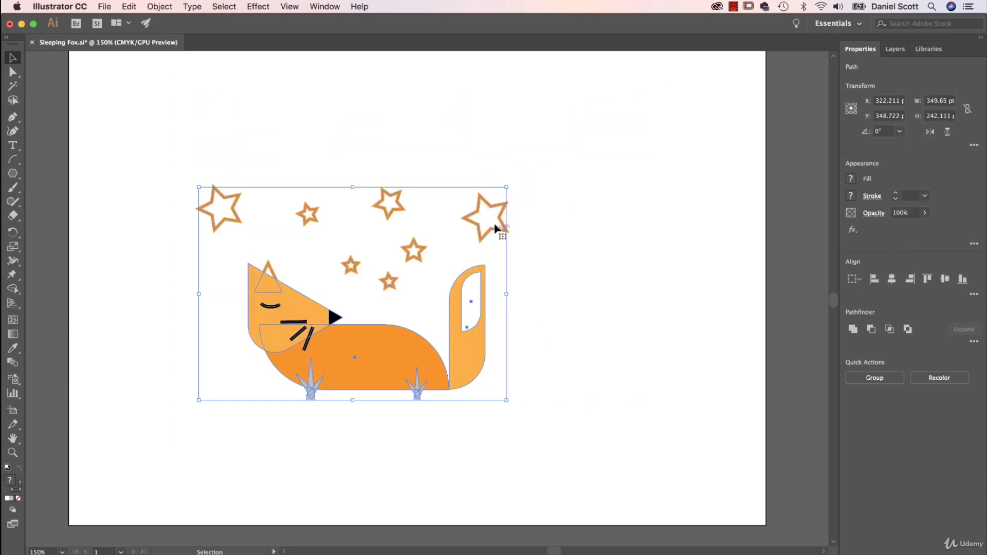
{"action": "left_click", "coordinate": [562, 217]}
{"action": "left_click", "coordinate": [481, 199]}
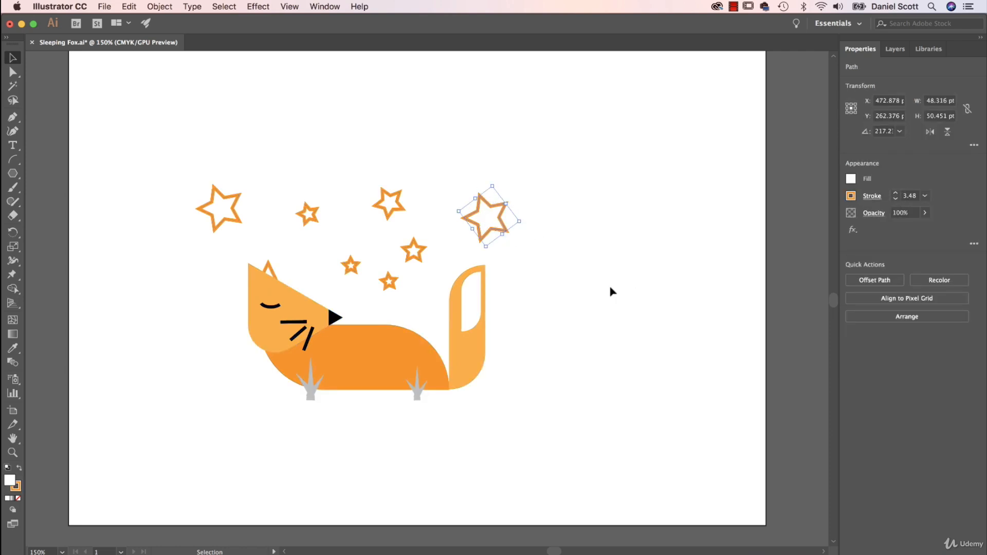
{"action": "key", "text": "ctrl+z"}
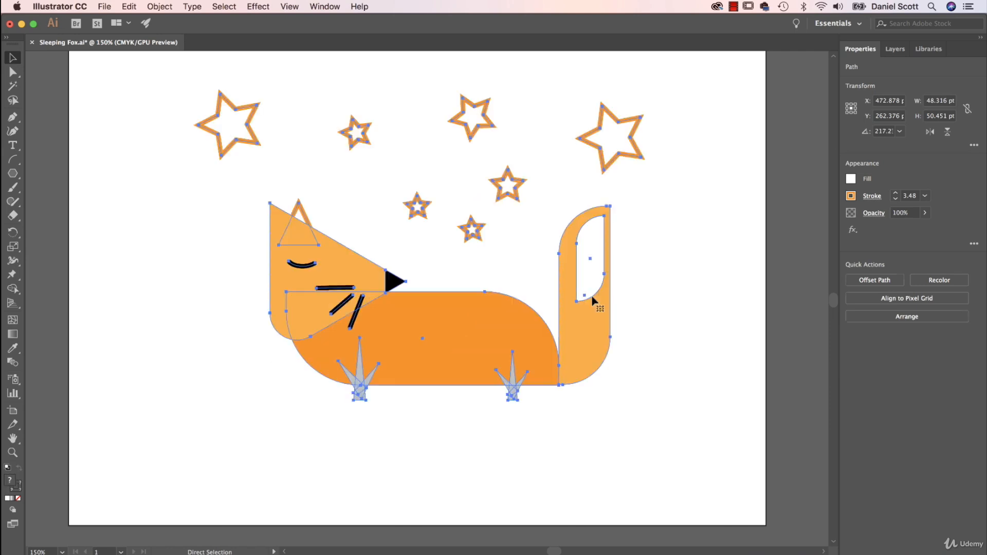
{"action": "left_click", "coordinate": [703, 256]}
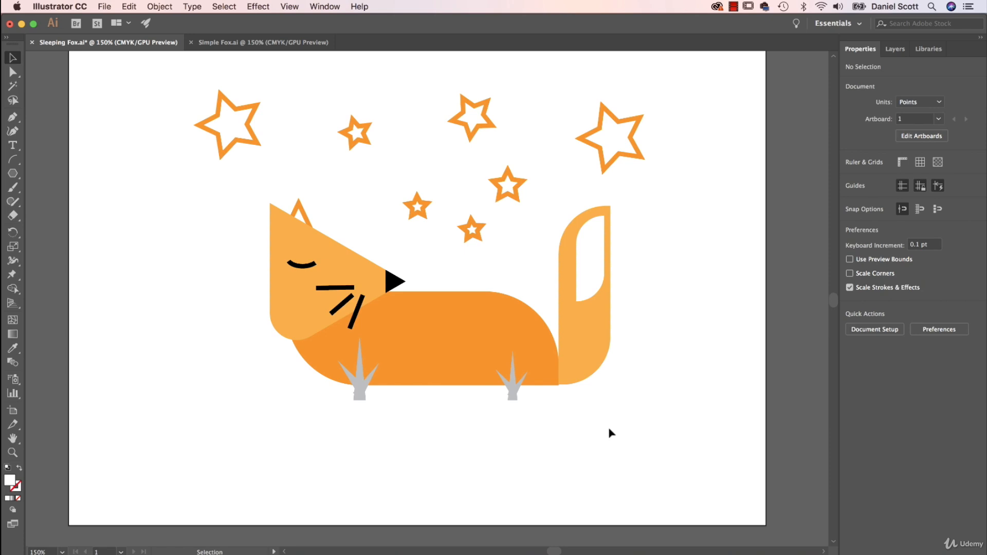
Step: Draw a ground rectangle about 789 by 160 pt across the lower artboard, with its upper edge meeting the fox's base
{"action": "left_click_drag", "start_coordinate": [13, 173], "coordinate": [62, 170]}
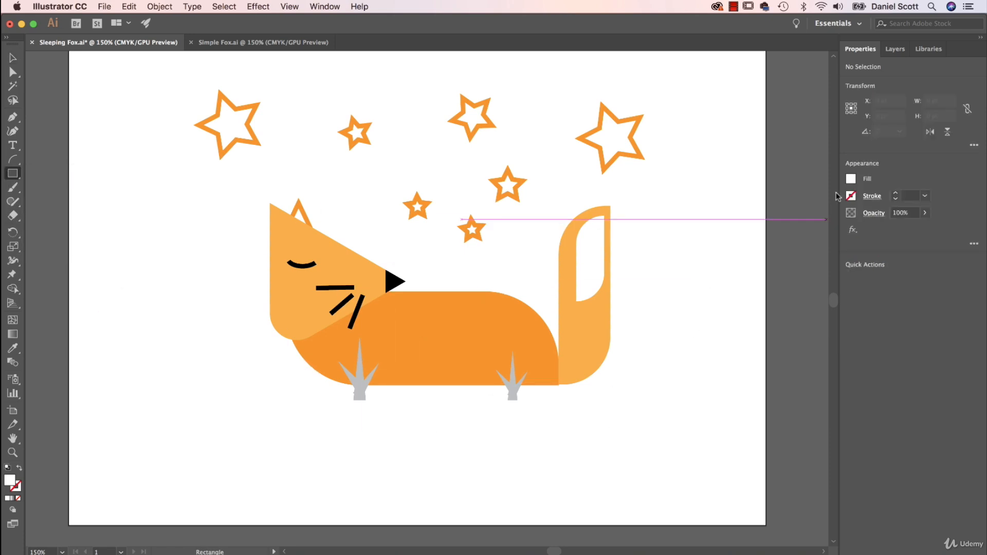
{"action": "left_click_drag", "start_coordinate": [72, 388], "coordinate": [765, 525]}
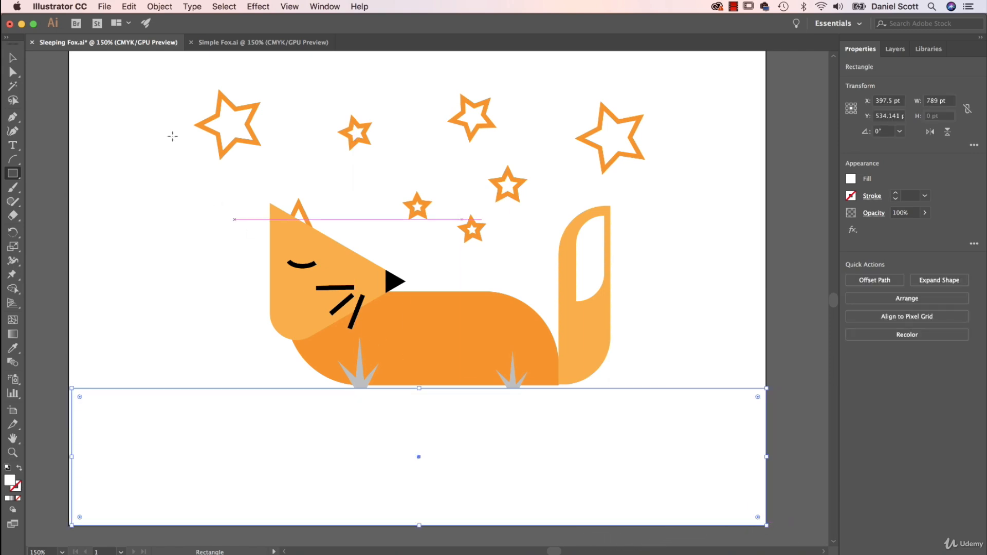
{"action": "key", "text": "v"}
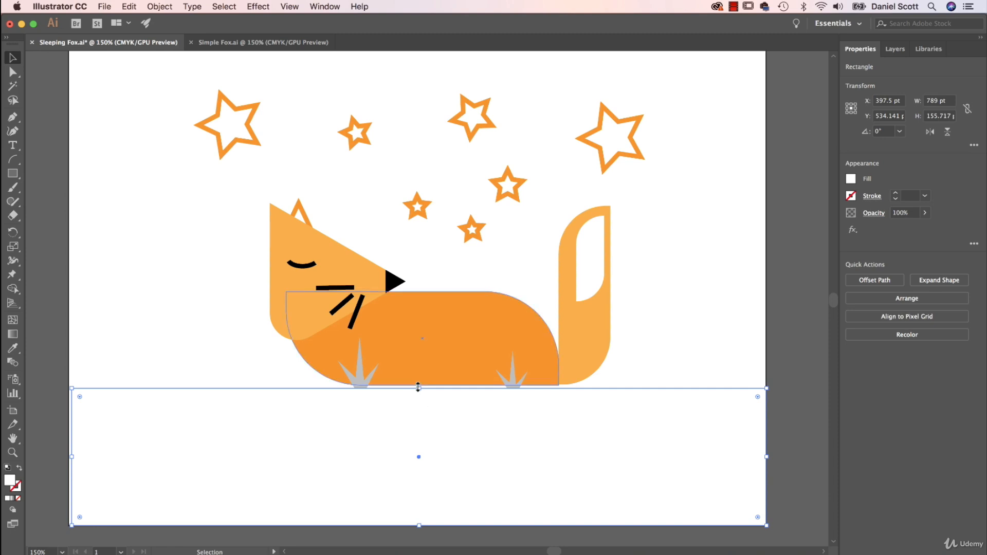
{"action": "left_click_drag", "start_coordinate": [420, 388], "coordinate": [419, 384]}
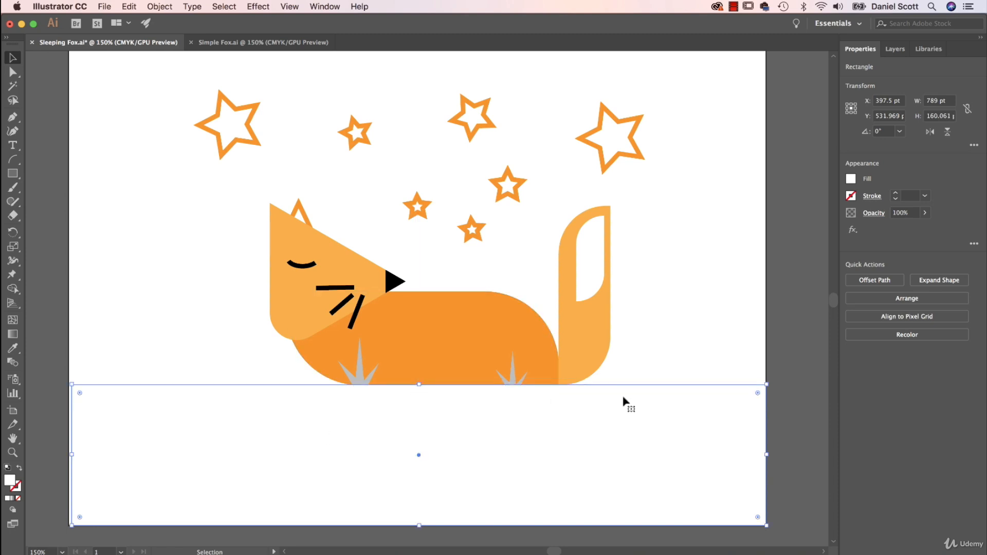
Step: Fill the ground rectangle with the K=30 light grey swatch and widen it to 792 pt to reach the artboard edge
{"action": "left_click", "coordinate": [851, 178]}
{"action": "left_click", "coordinate": [787, 259]}
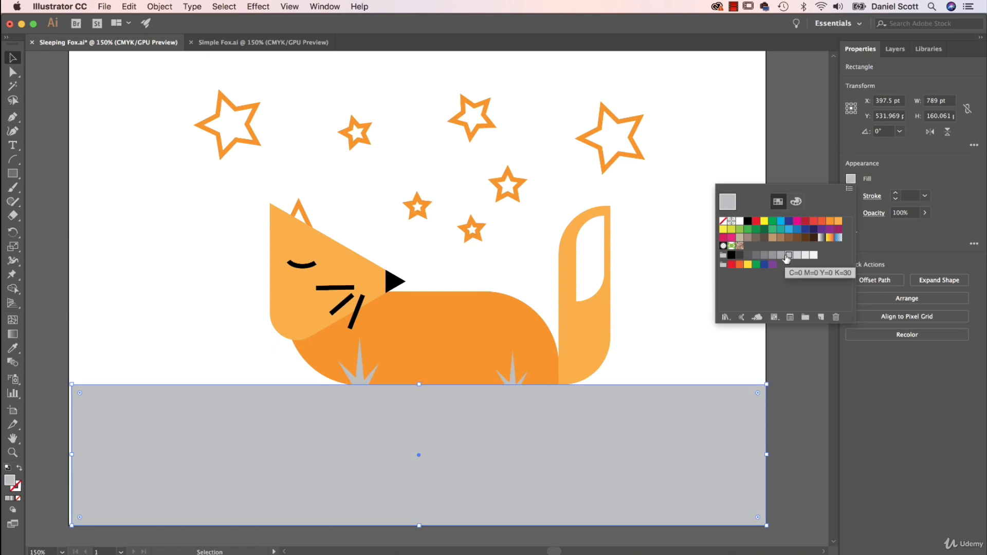
{"action": "left_click", "coordinate": [673, 371]}
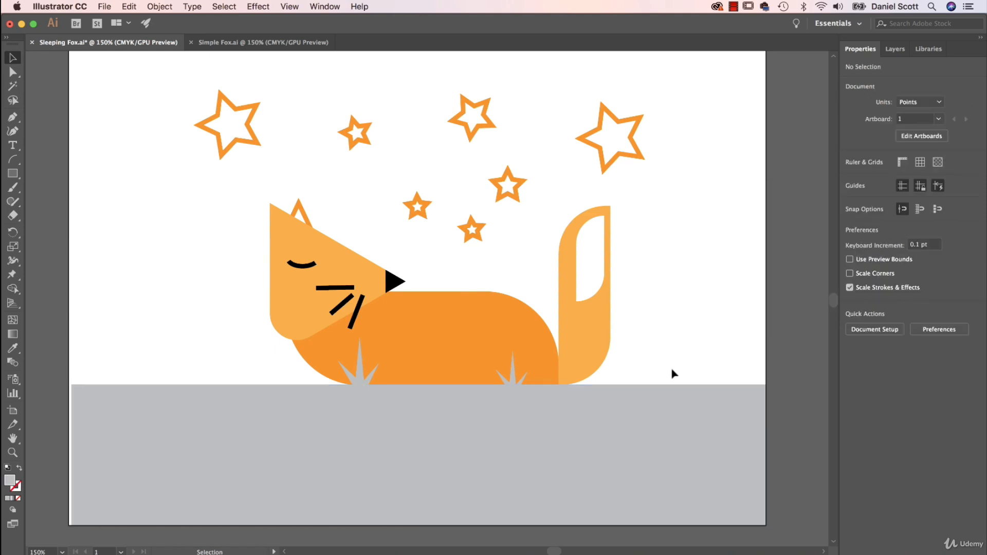
{"action": "left_click", "coordinate": [92, 455]}
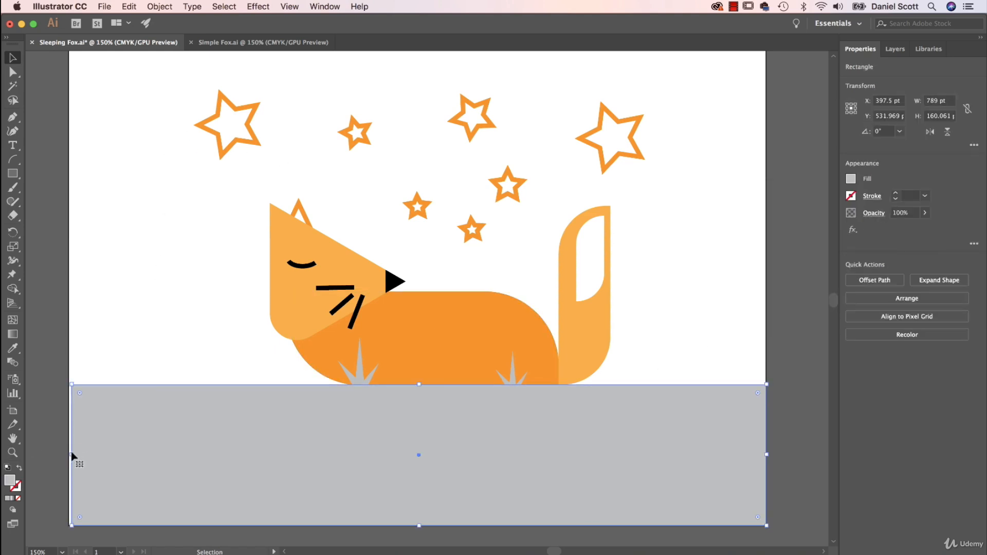
{"action": "left_click_drag", "start_coordinate": [72, 456], "coordinate": [69, 457]}
Step: Draw a sky rectangle about 792 by 452 pt covering the artboard above the grey ground
{"action": "left_click", "coordinate": [13, 172]}
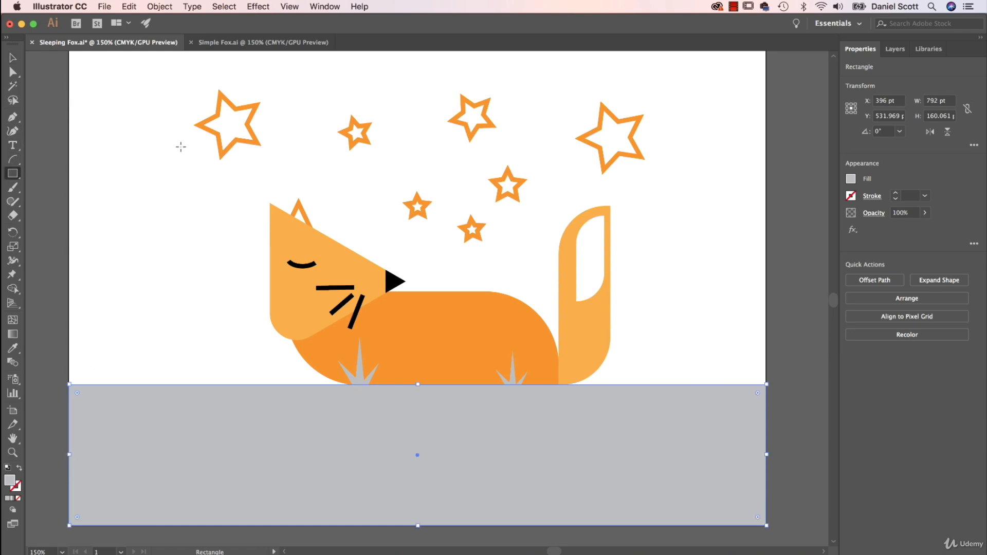
{"action": "left_click_drag", "start_coordinate": [300, 130], "coordinate": [320, 221]}
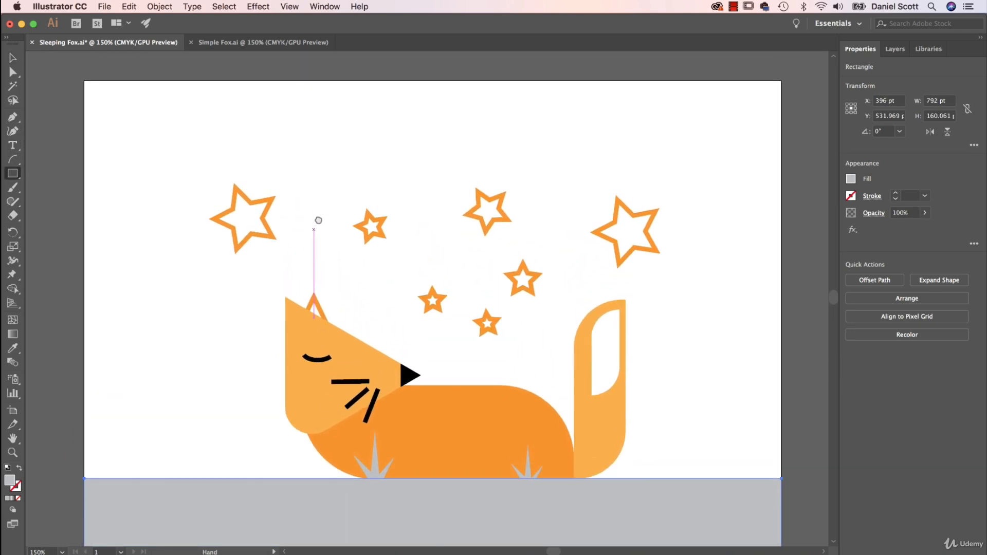
{"action": "left_click_drag", "start_coordinate": [85, 86], "coordinate": [783, 478]}
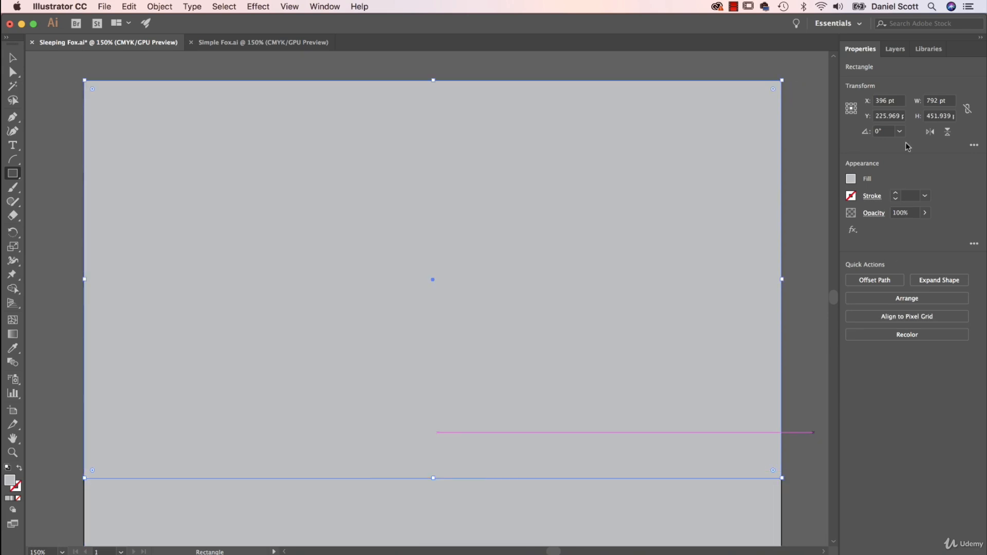
Step: Fill the sky rectangle with a very dark grey swatch and send it to the back behind the fox
{"action": "left_click", "coordinate": [852, 179]}
{"action": "left_click", "coordinate": [773, 256]}
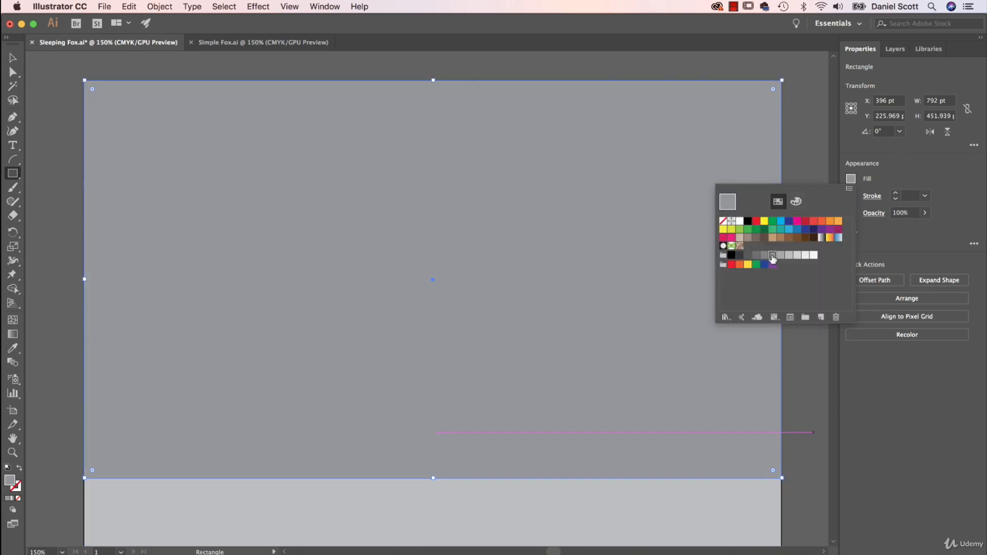
{"action": "left_click", "coordinate": [764, 257]}
{"action": "left_click", "coordinate": [749, 257]}
{"action": "left_click", "coordinate": [747, 256]}
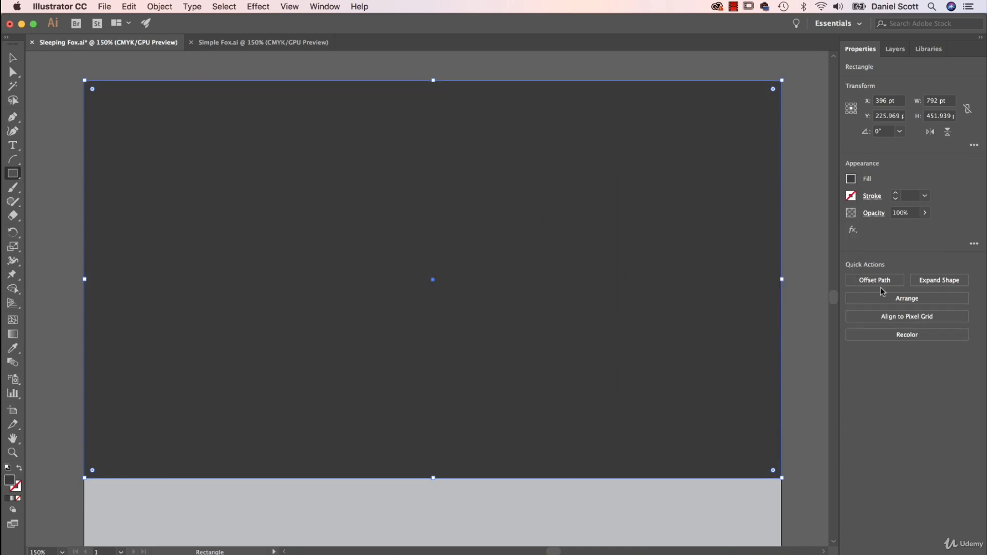
{"action": "left_click", "coordinate": [893, 299]}
{"action": "left_click", "coordinate": [896, 343]}
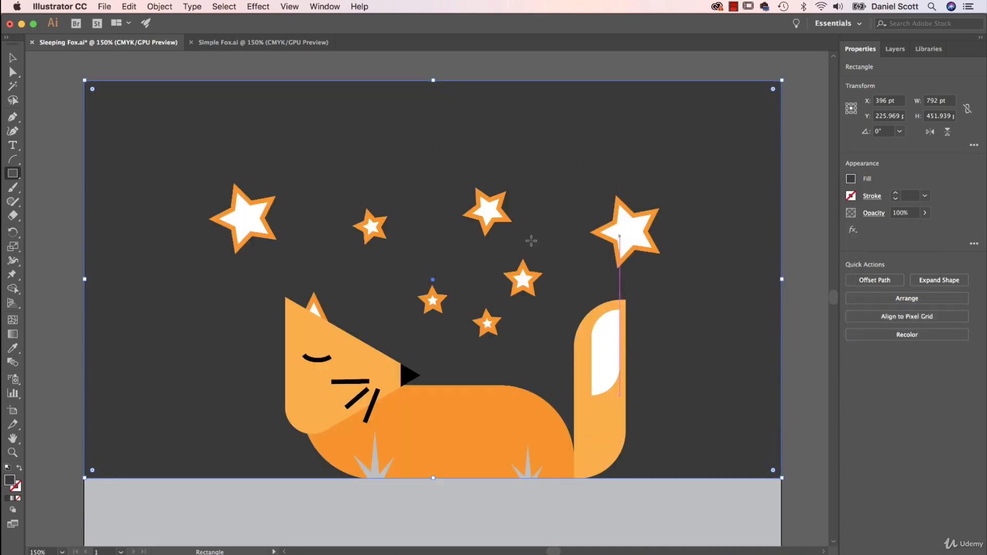
Step: Select all seven stars above the fox and set their stroke to None
{"action": "key", "text": "v"}
{"action": "left_click", "coordinate": [263, 211]}
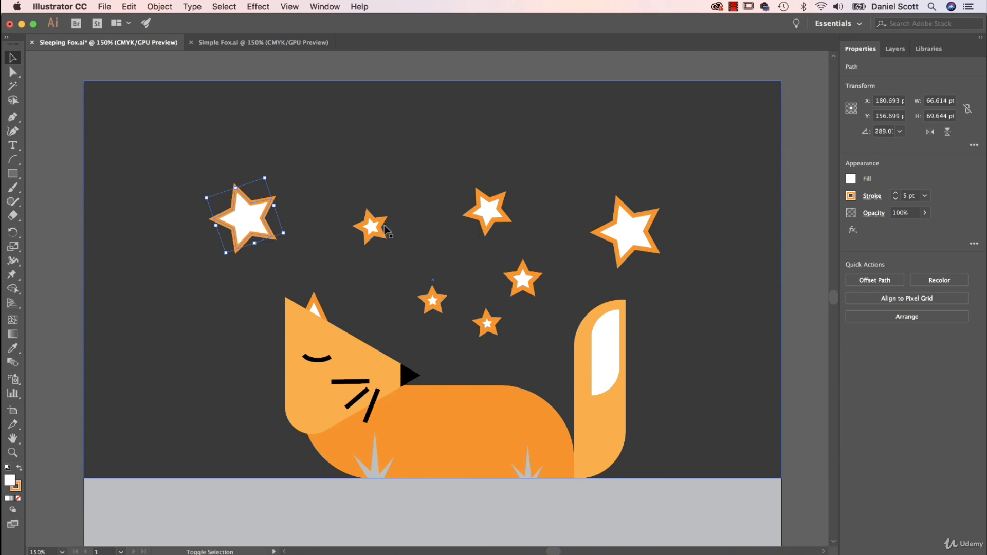
{"action": "left_click", "coordinate": [370, 226], "text": "shift"}
{"action": "left_click", "coordinate": [487, 211], "text": "shift"}
{"action": "left_click", "coordinate": [523, 279], "text": "shift"}
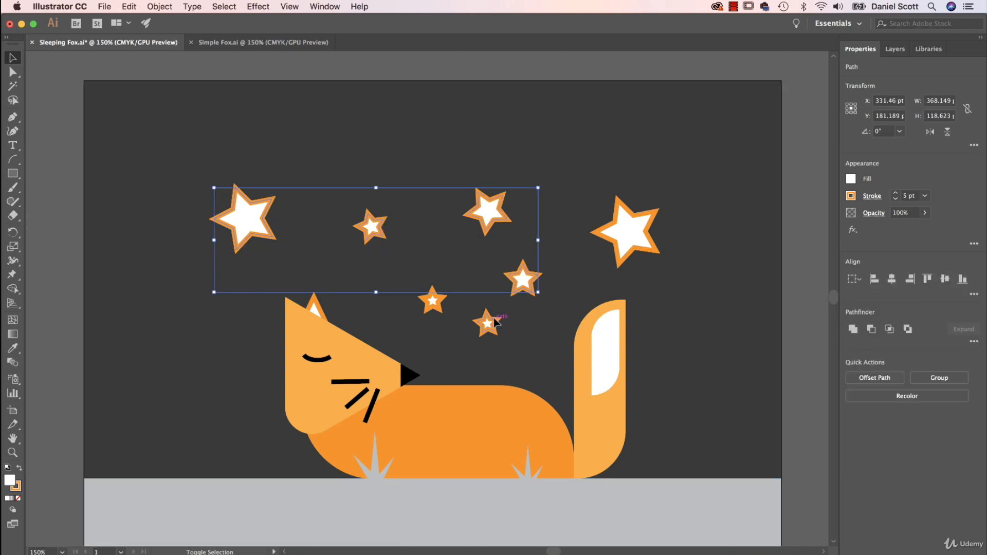
{"action": "left_click", "coordinate": [487, 323], "text": "shift"}
{"action": "left_click", "coordinate": [433, 301], "text": "shift"}
{"action": "left_click", "coordinate": [641, 236], "text": "shift"}
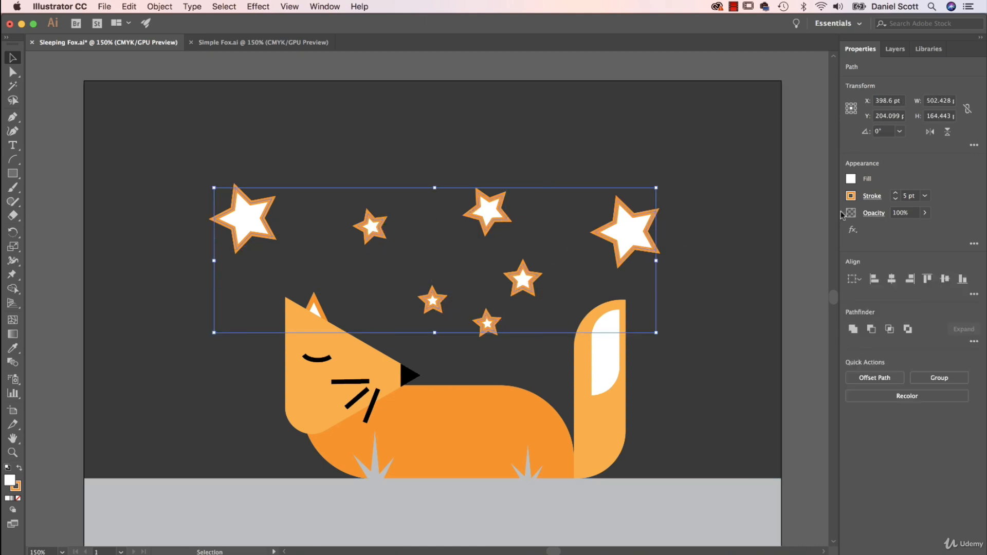
{"action": "left_click", "coordinate": [851, 197]}
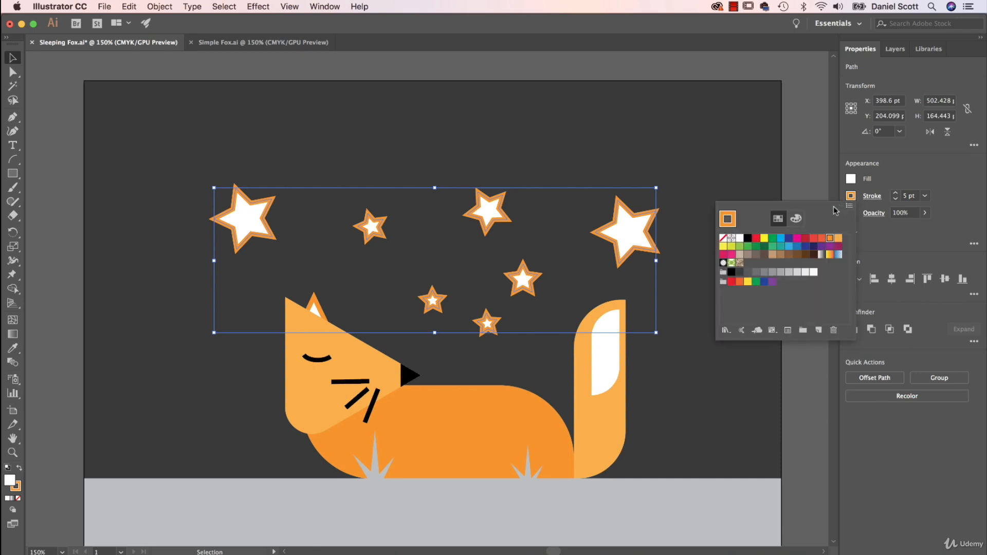
{"action": "left_click", "coordinate": [724, 244]}
Step: Fill the seven stars with the light grey swatch that matches the ground, and deselect them
{"action": "left_click", "coordinate": [851, 178]}
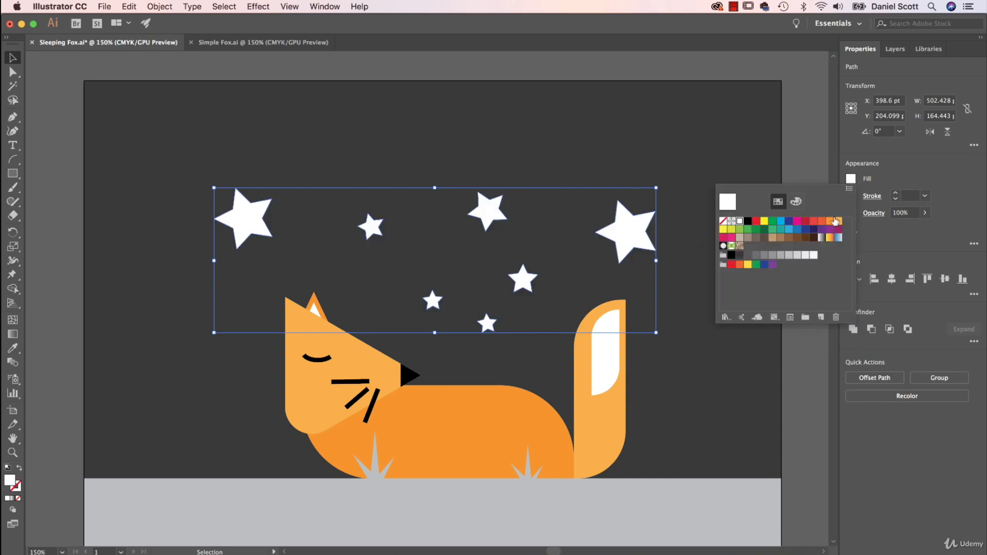
{"action": "left_click", "coordinate": [781, 256]}
{"action": "left_click", "coordinate": [794, 255]}
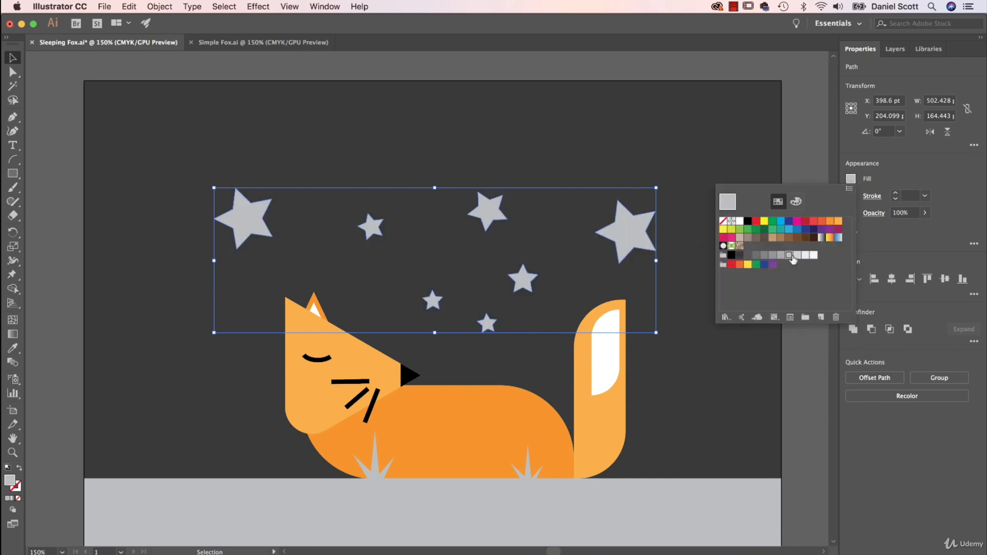
{"action": "left_click", "coordinate": [802, 139]}
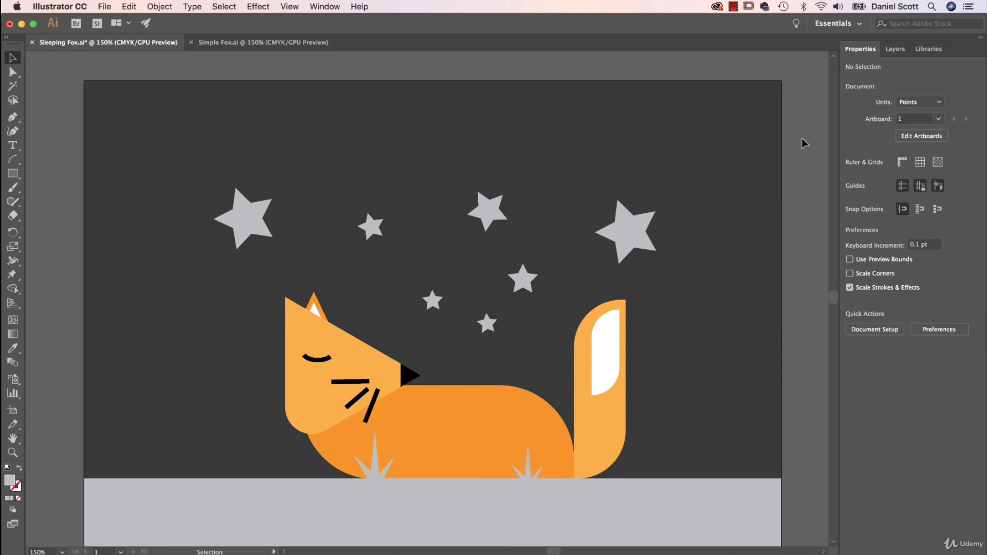
Step: Hide Layer 1 with the coloured artwork and show the template layer with the original fox sketch
{"action": "left_click_drag", "start_coordinate": [717, 255], "coordinate": [702, 203]}
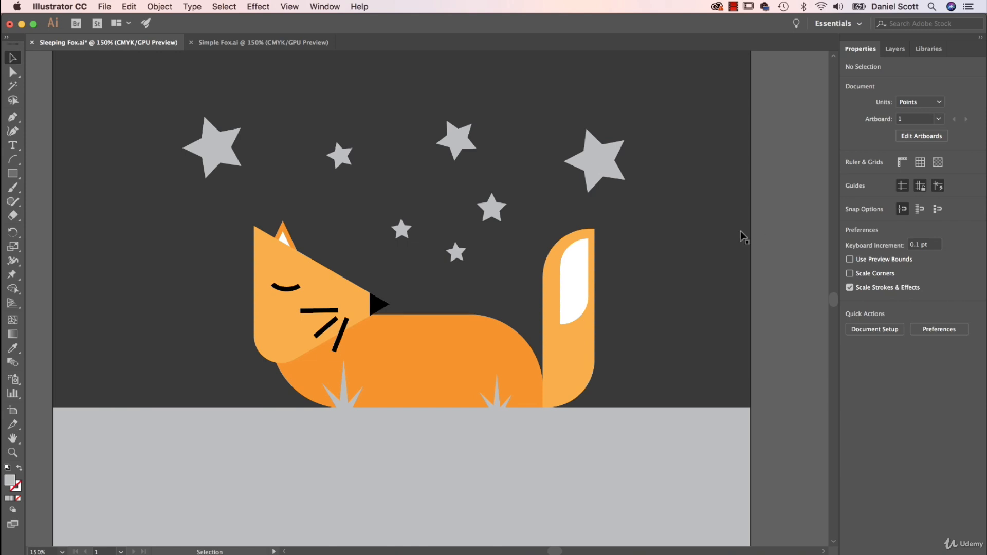
{"action": "left_click", "coordinate": [895, 49]}
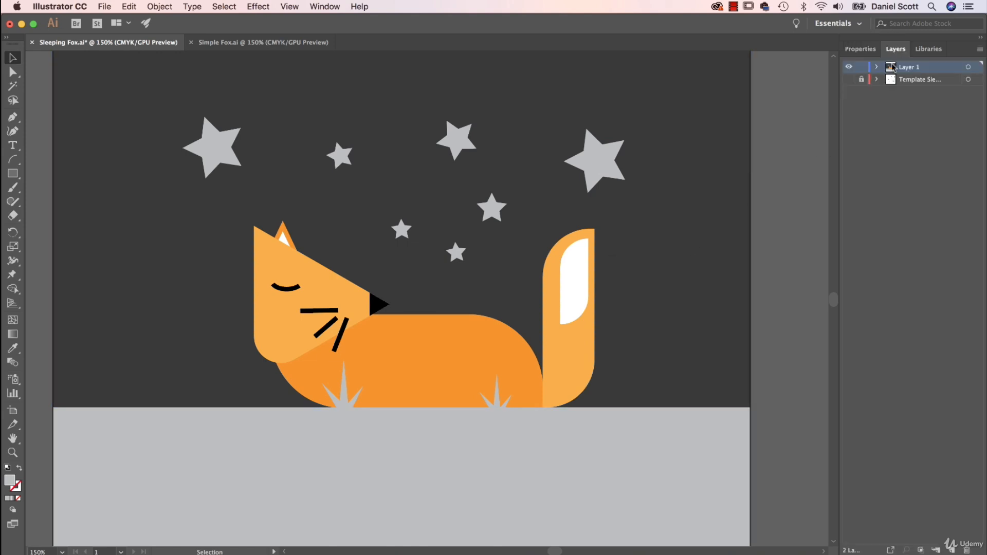
{"action": "left_click", "coordinate": [850, 66]}
{"action": "left_click", "coordinate": [849, 79]}
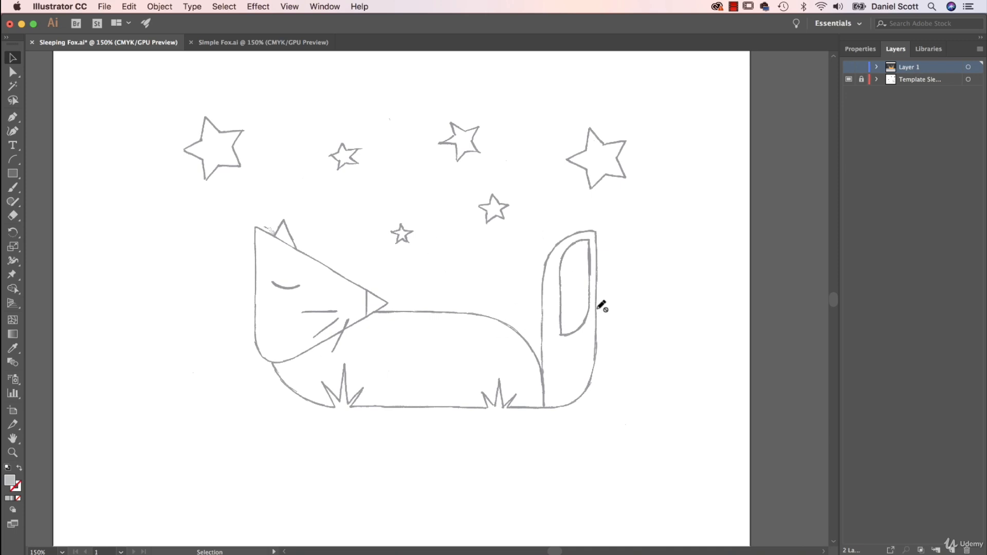